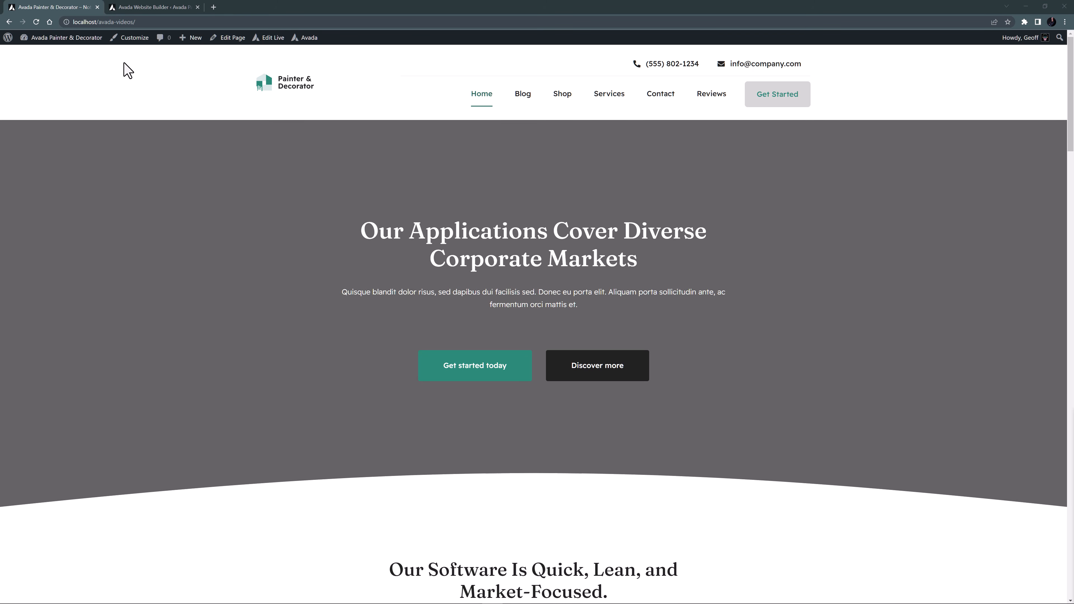
# Enable SVG Media Upload in Avada's global Performance options and save the changes.
pyautogui.click(165, 8)
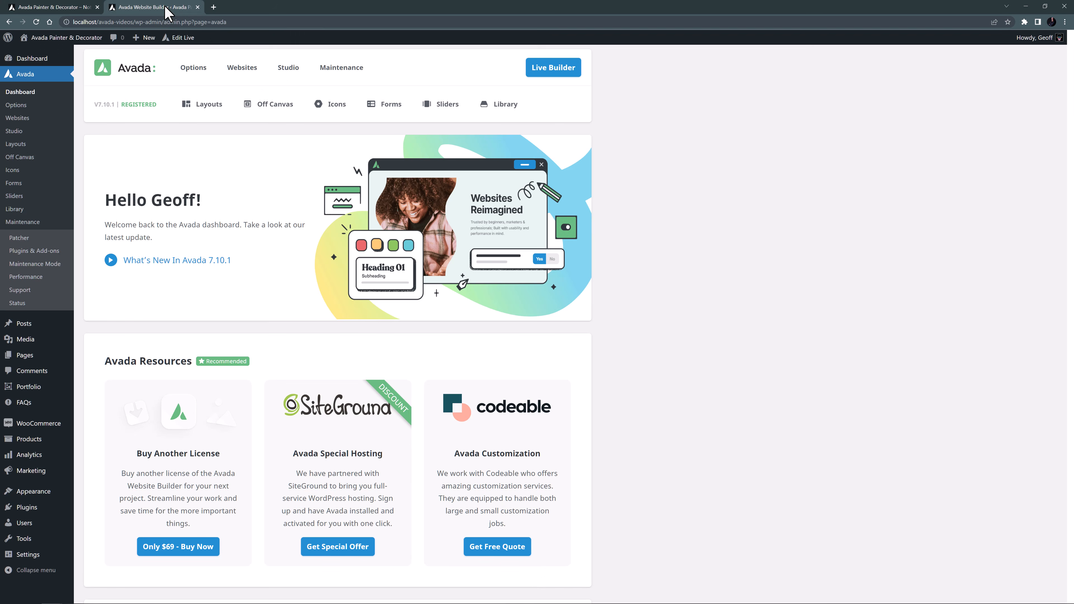
pyautogui.middleClick(11, 107)
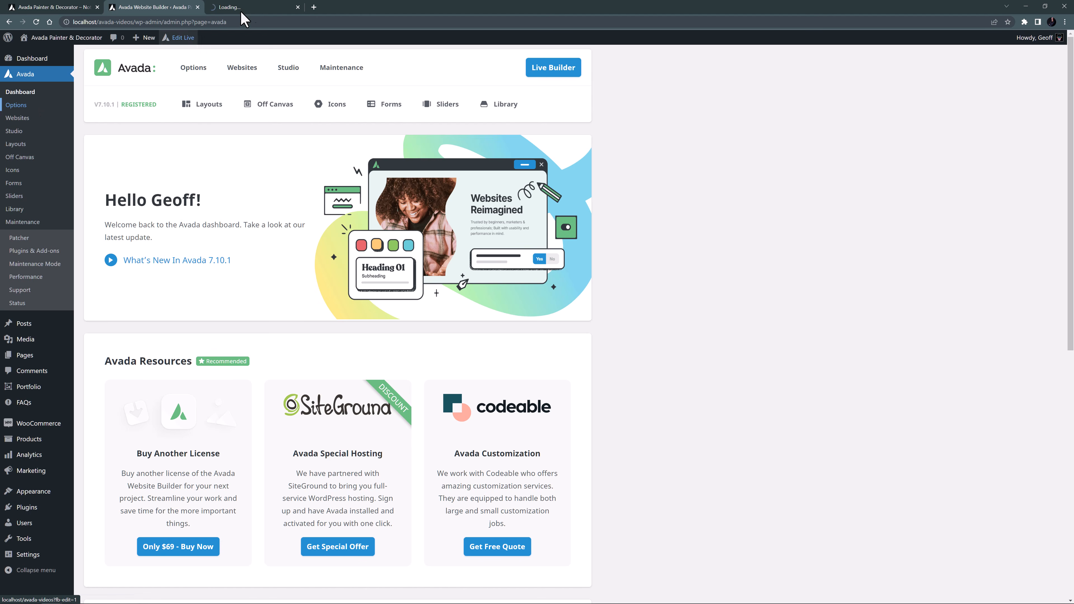
pyautogui.click(258, 7)
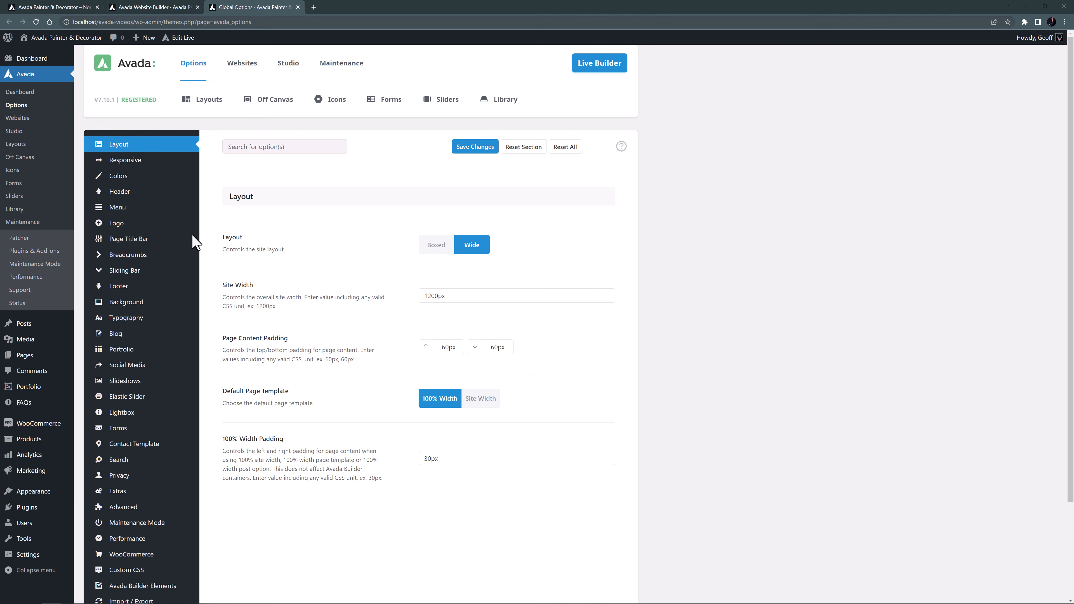
pyautogui.click(110, 538)
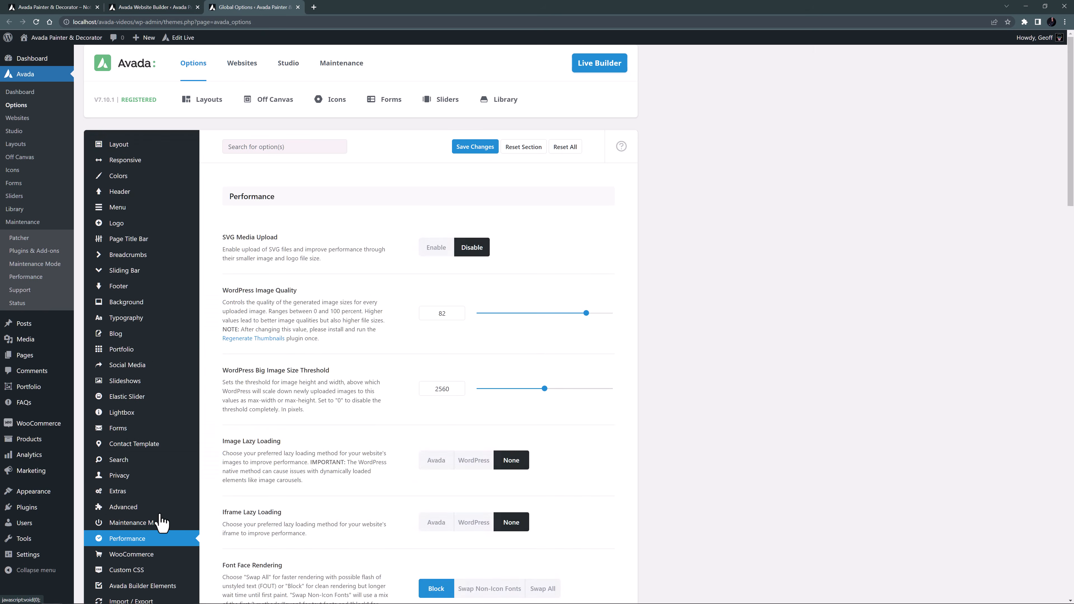
pyautogui.click(433, 249)
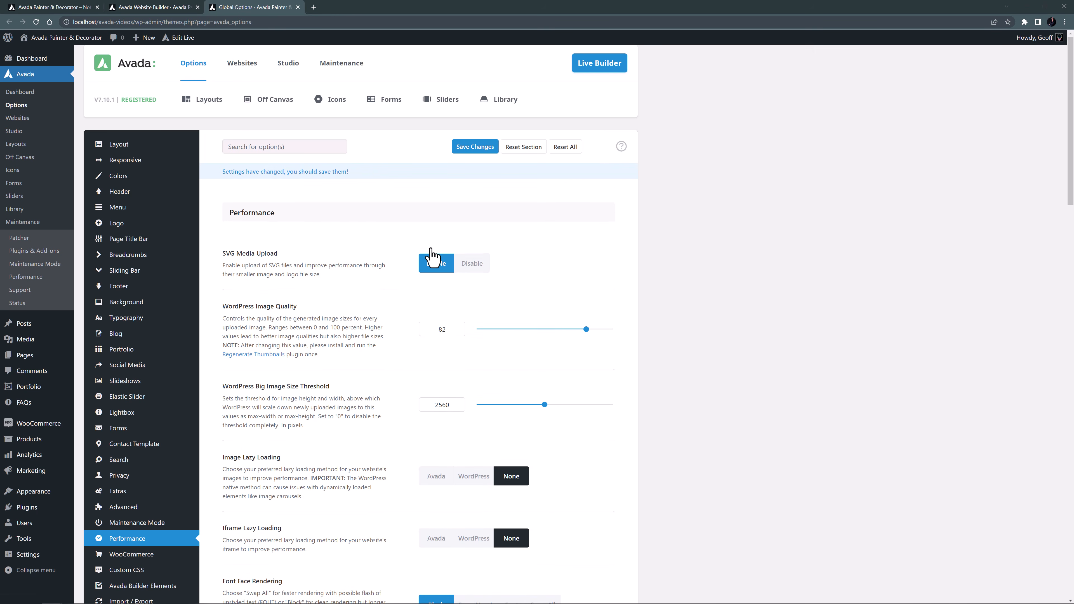
pyautogui.click(475, 148)
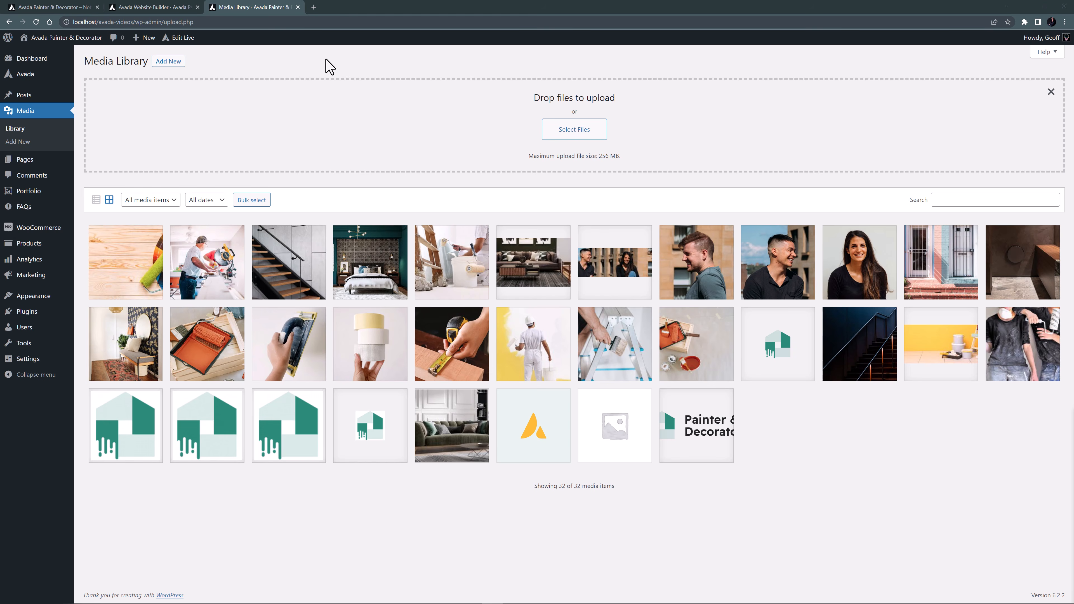
pyautogui.click(297, 7)
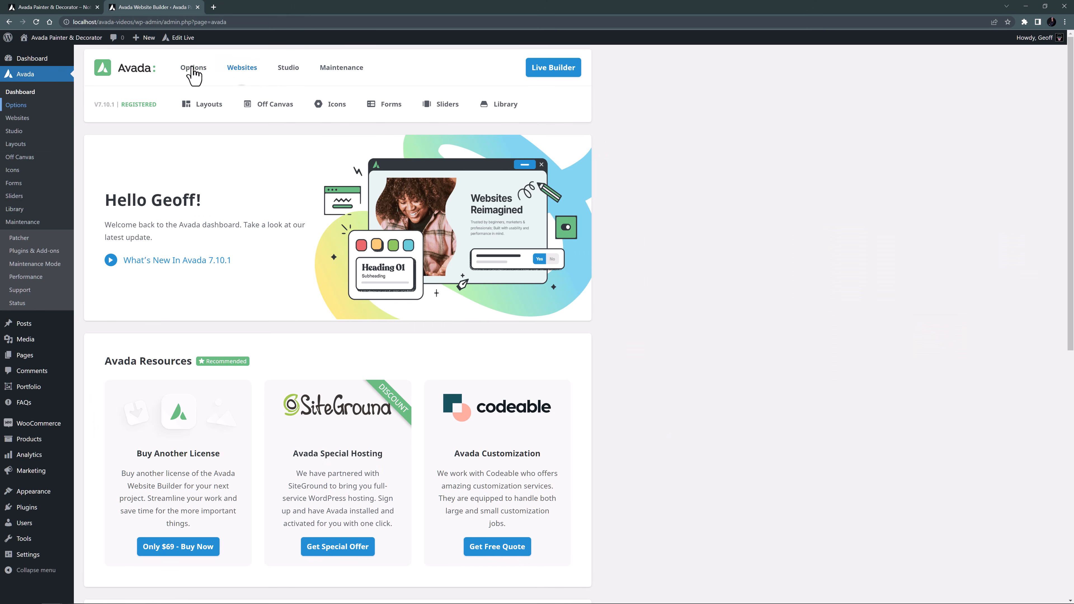
# Set Builder Auto Activation to Live Builder in the Avada Builder Options.
pyautogui.moveTo(193, 71)
pyautogui.click(209, 134)
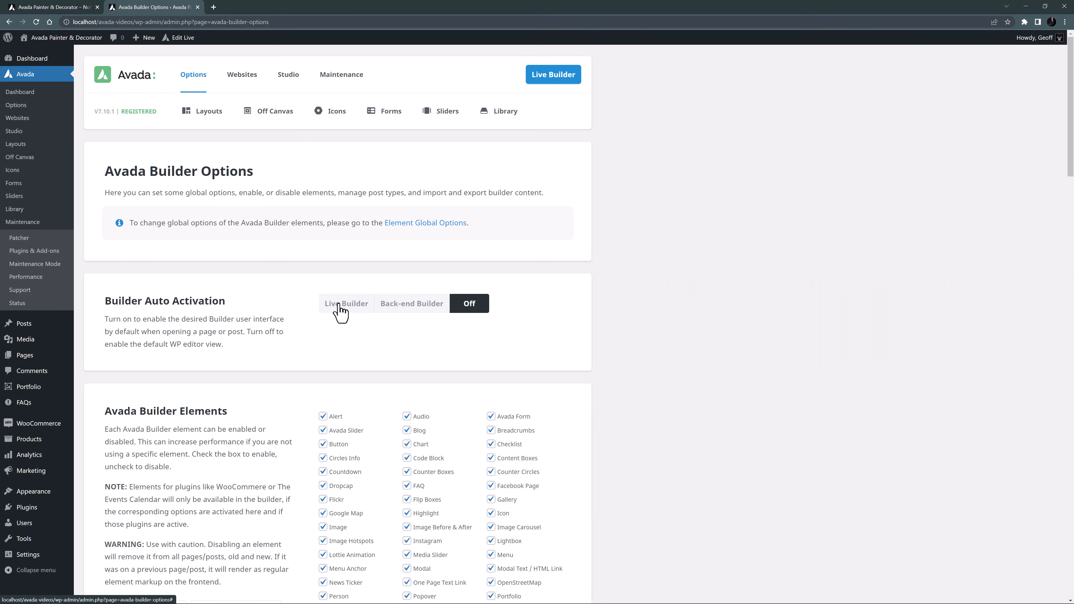
pyautogui.click(340, 307)
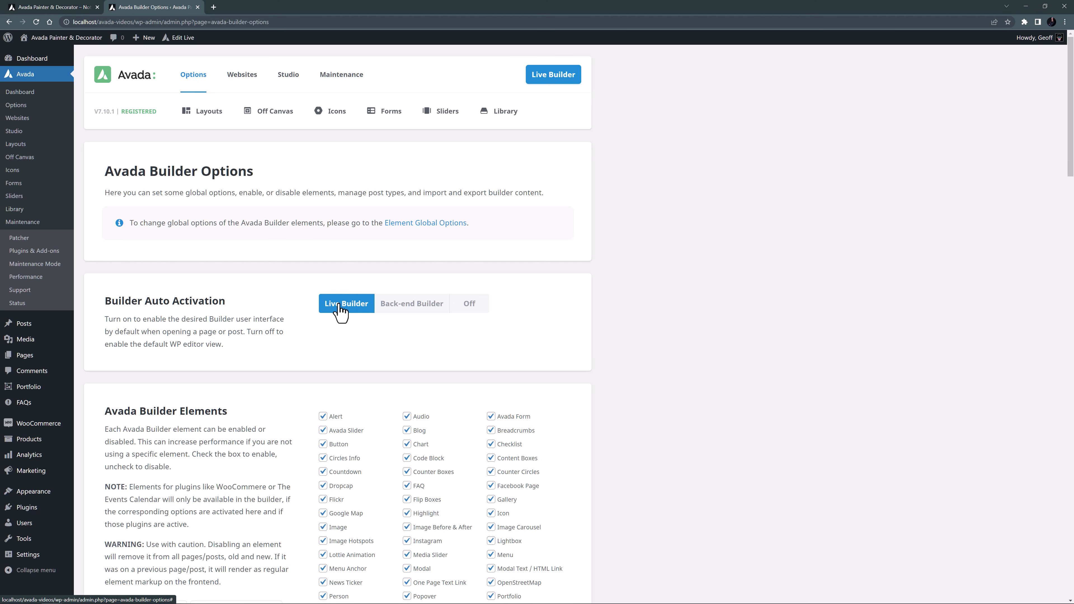
# Turn on Remove Empty Attributes and save the builder options.
pyautogui.scroll(-20, 338, 313)
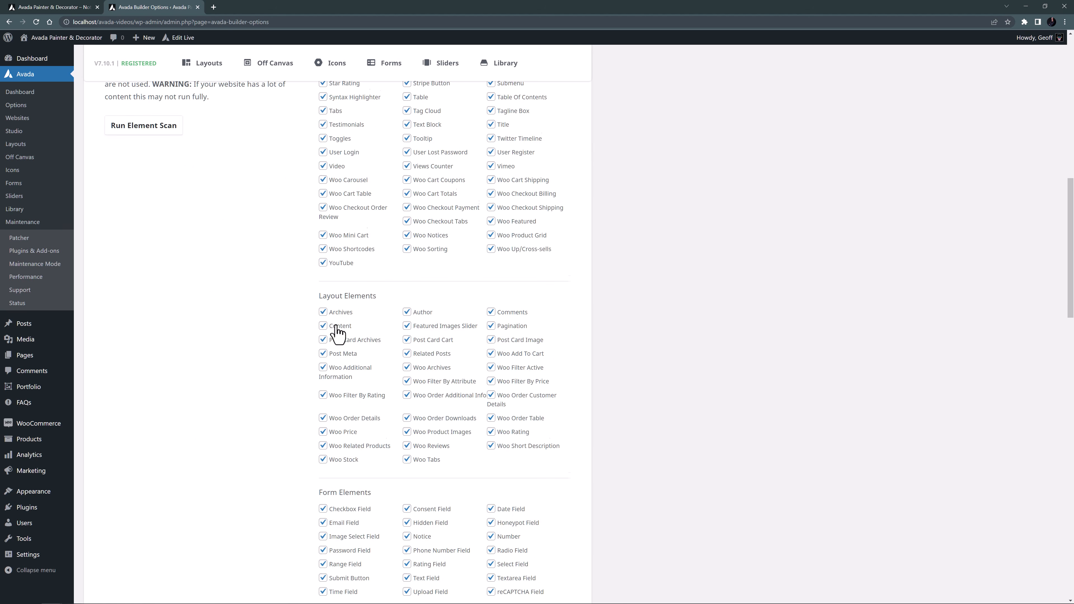
pyautogui.scroll(-12, 339, 337)
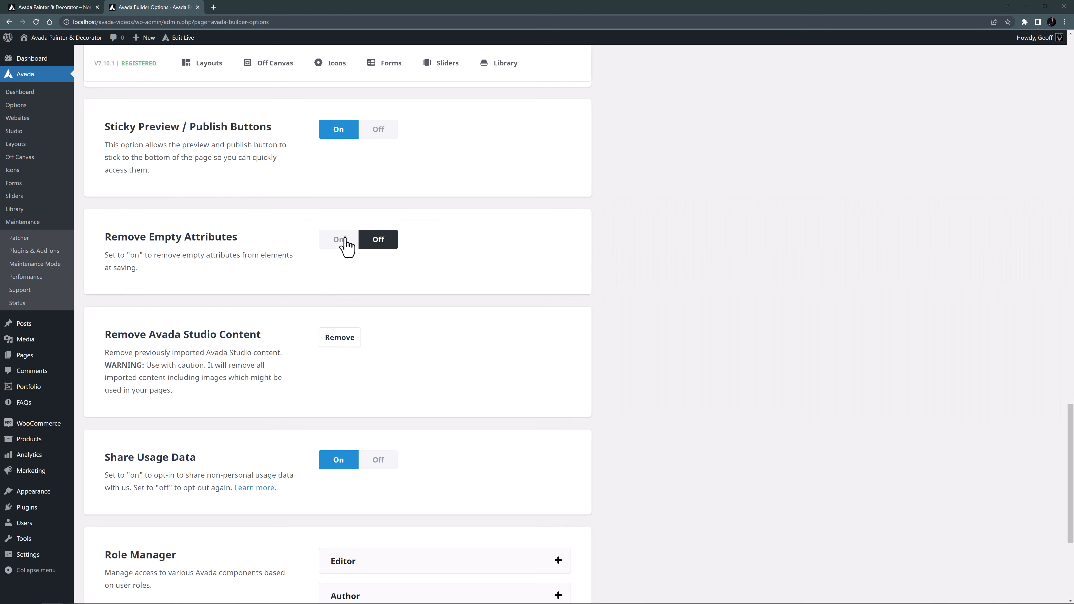
pyautogui.click(342, 245)
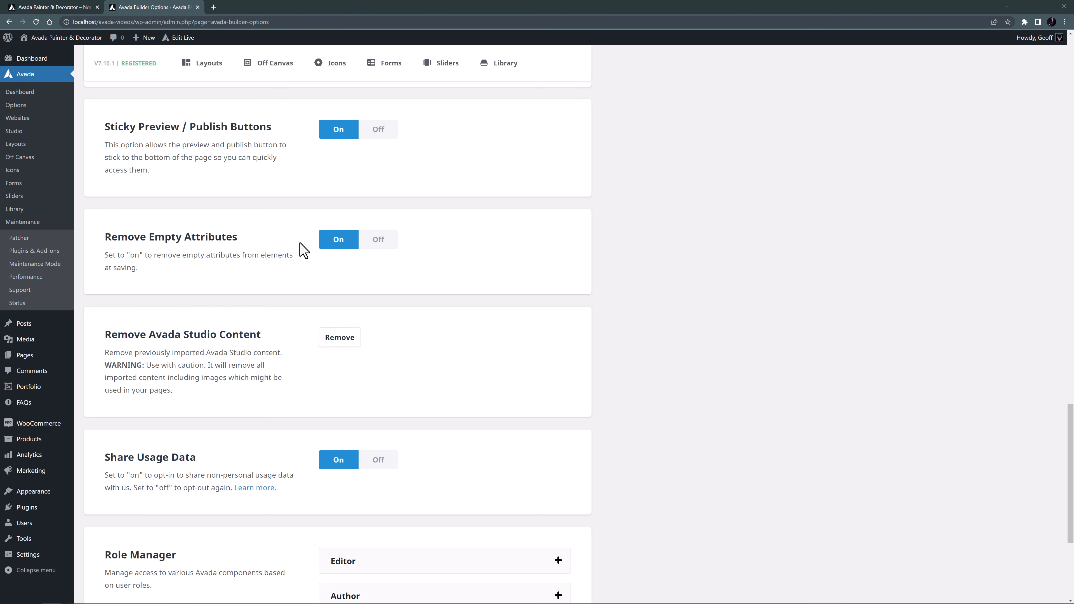
pyautogui.scroll(-5, 300, 252)
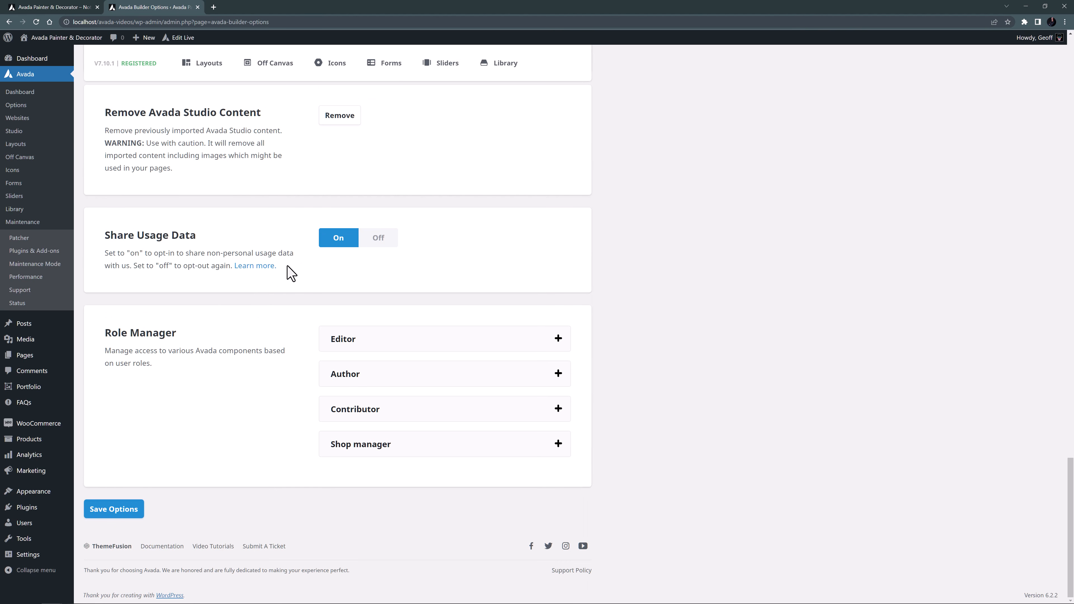
pyautogui.click(114, 506)
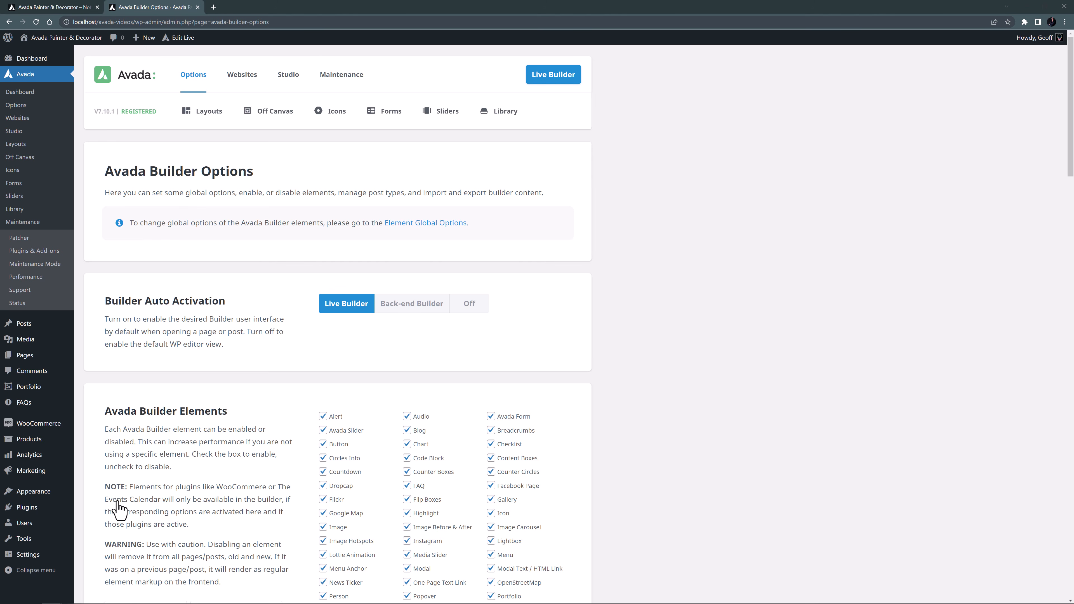
# Set the WordPress permalink structure to Post name, save it, and close the settings page.
pyautogui.moveTo(38, 552)
pyautogui.click(96, 564)
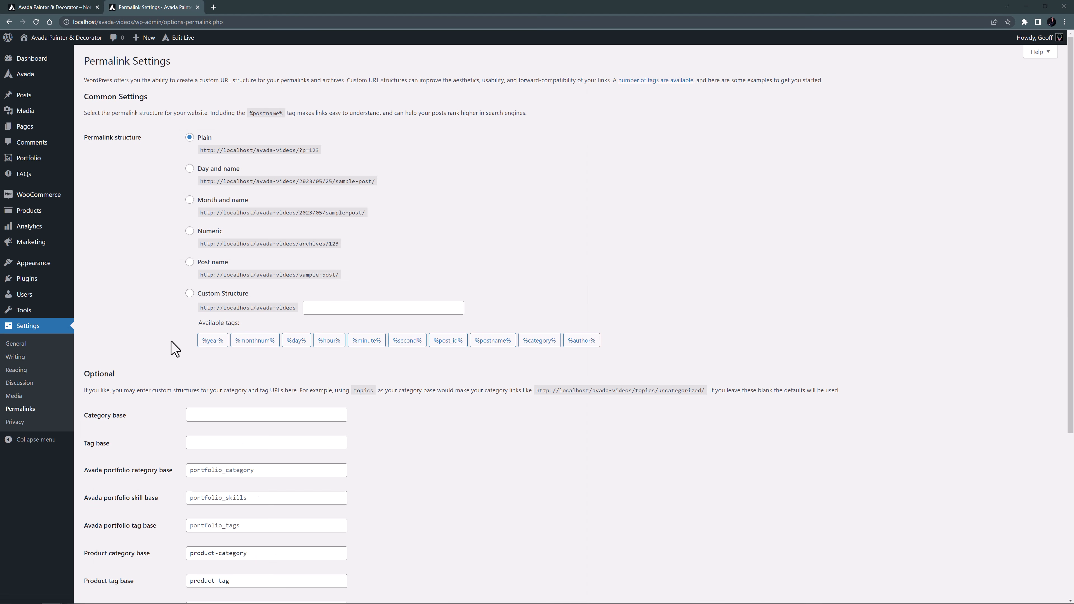
pyautogui.click(190, 262)
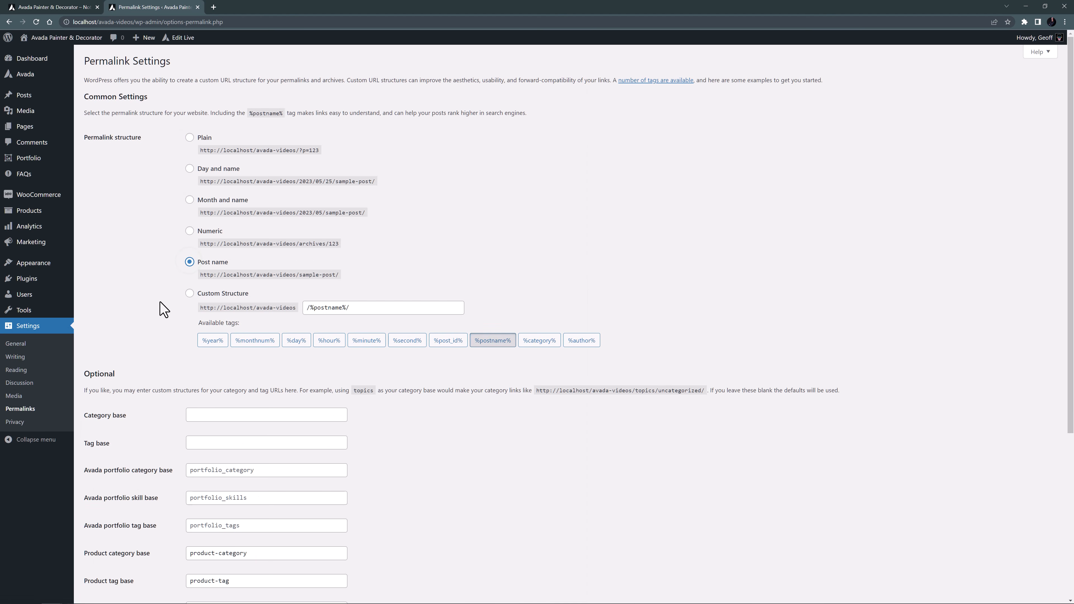
pyautogui.scroll(-5, 161, 314)
pyautogui.click(109, 555)
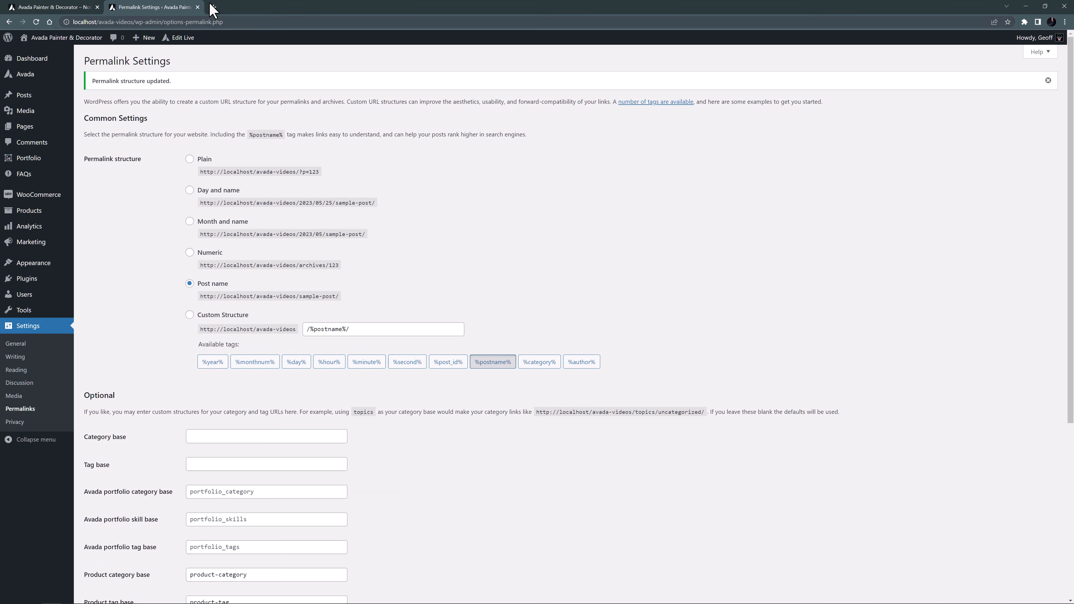
pyautogui.click(197, 7)
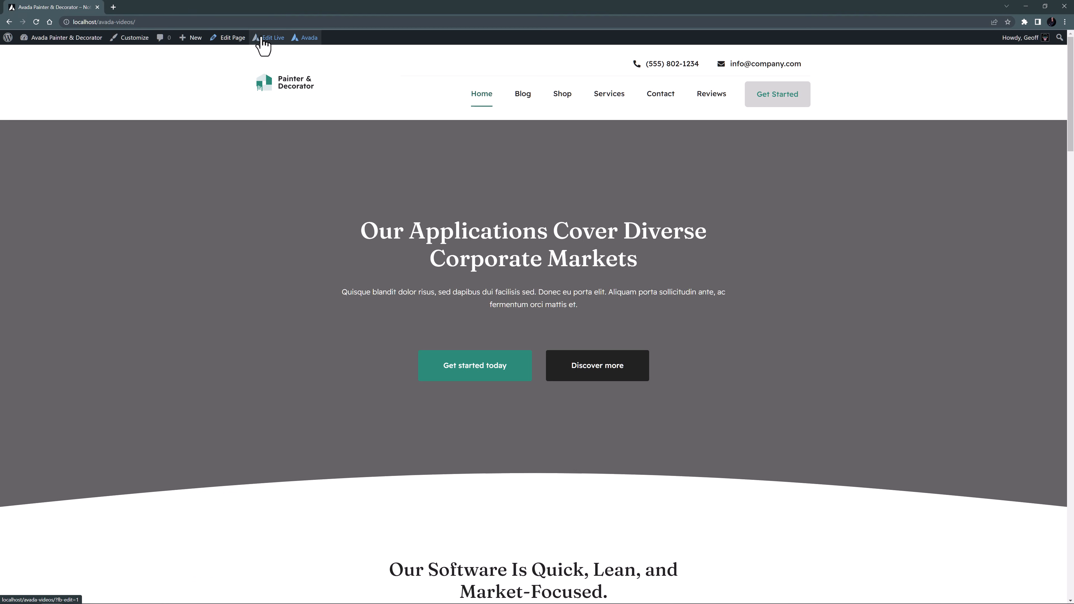
# Open the Simple Header 229 (L P) layout section of the home page for live editing in a separate tab.
pyautogui.moveTo(260, 37)
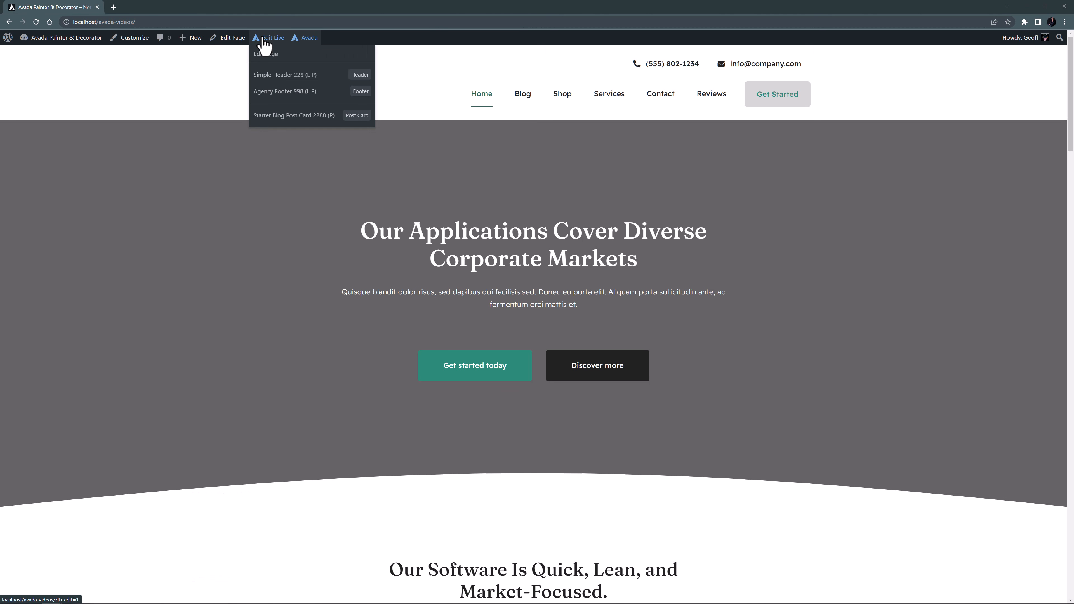
pyautogui.middleClick(273, 77)
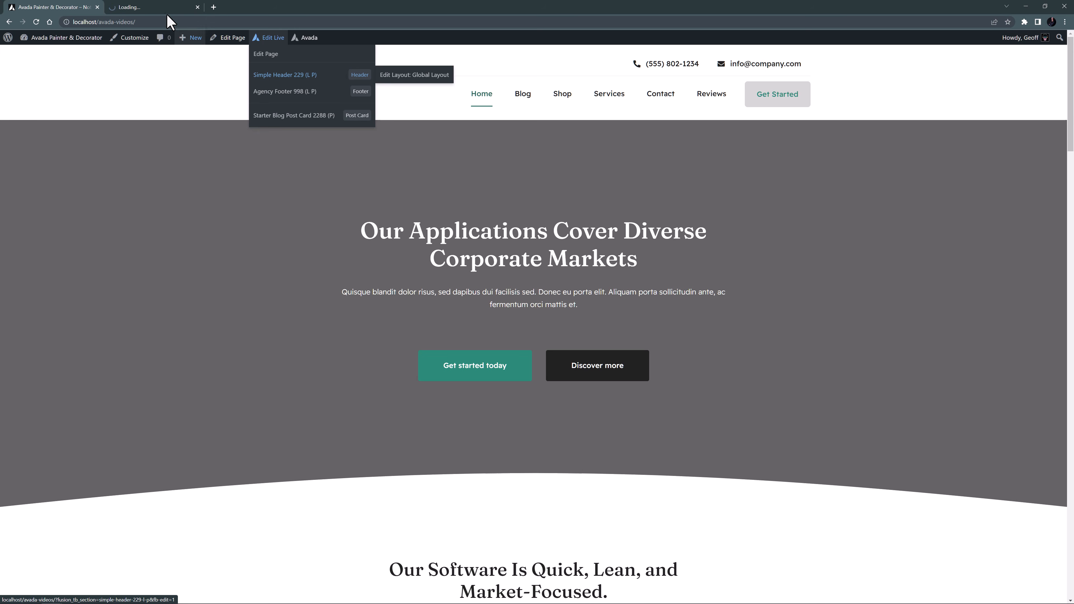
pyautogui.click(159, 7)
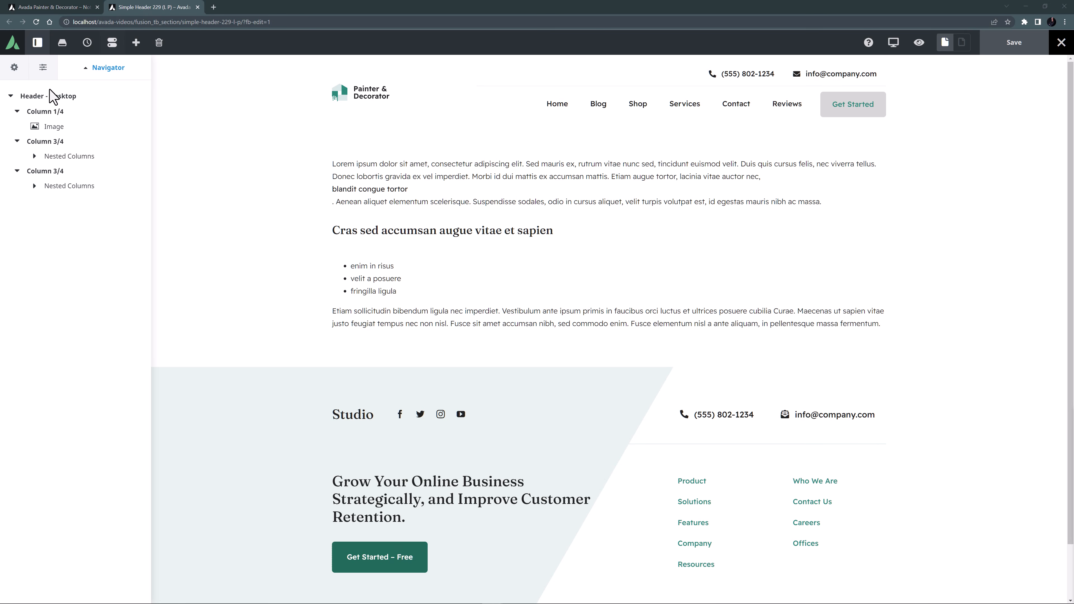
# Examine the header's columns and nested columns in the element tree, and open the options of the second 3/4 column.
pyautogui.click(44, 111)
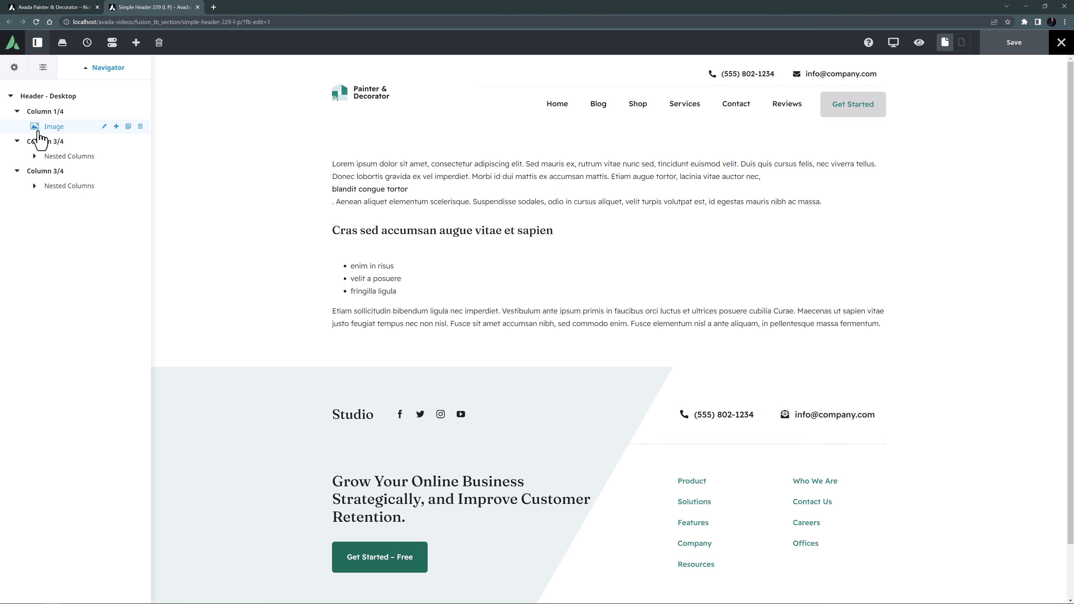
pyautogui.click(39, 141)
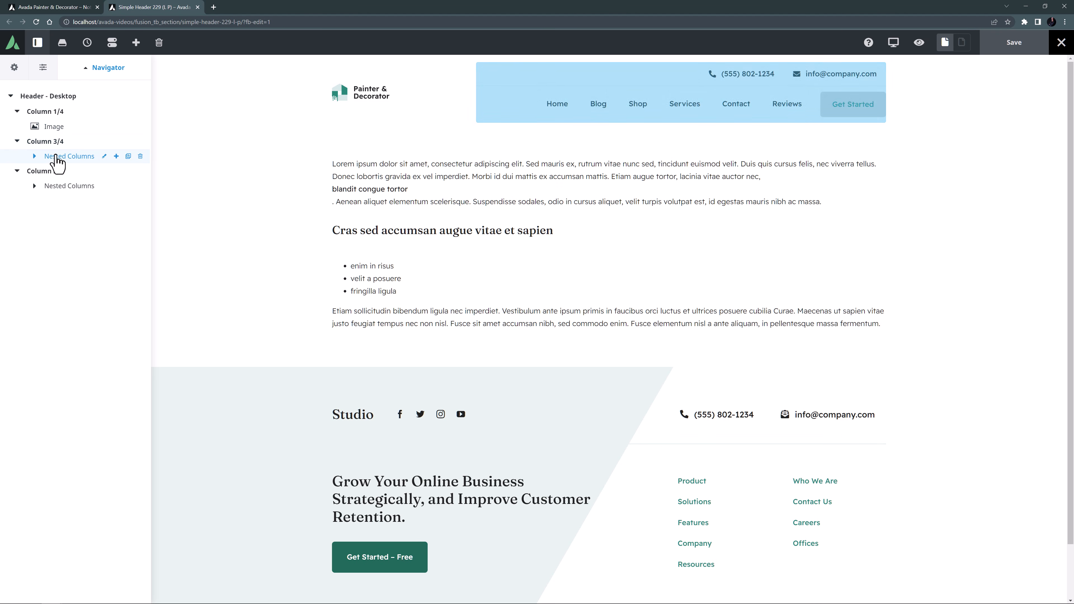
pyautogui.click(36, 156)
pyautogui.click(44, 171)
pyautogui.click(69, 198)
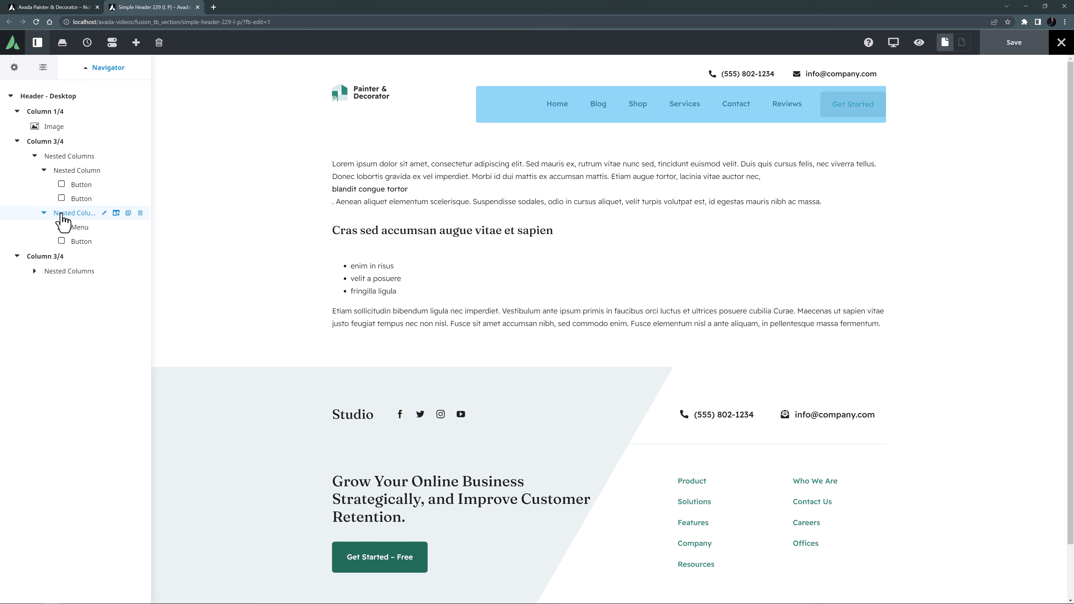
pyautogui.click(66, 227)
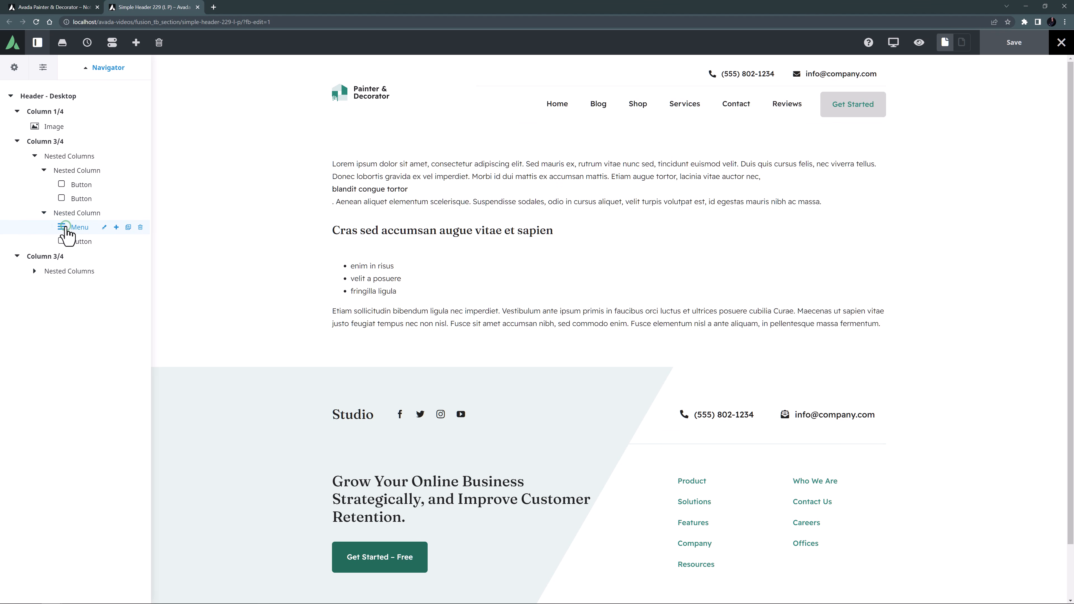
pyautogui.click(69, 244)
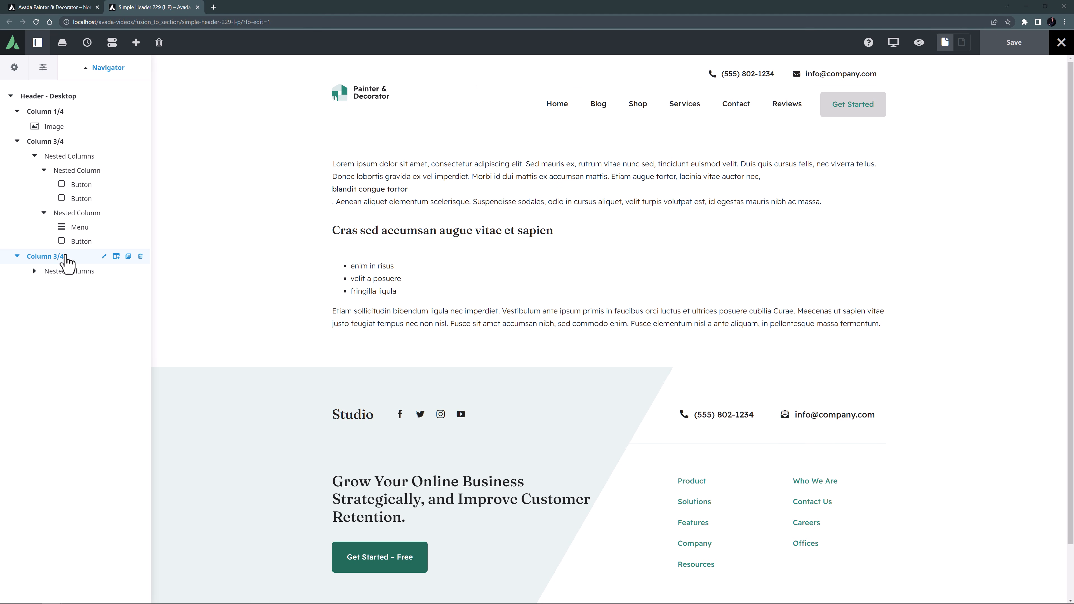
pyautogui.click(104, 256)
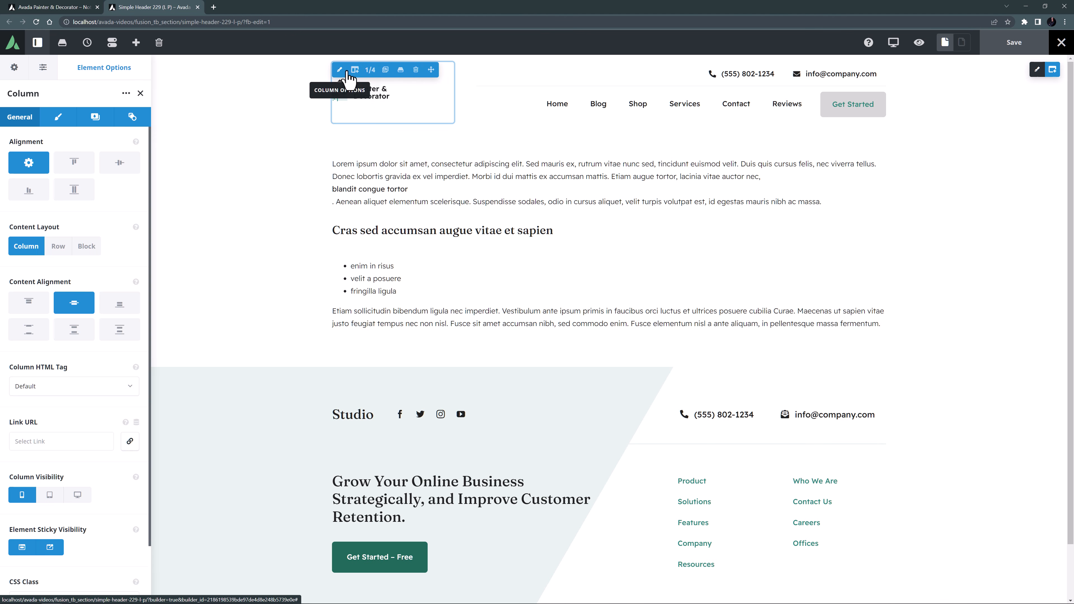
# Clear the Image Max Width of the header's logo image and preview the header.
pyautogui.click(387, 92)
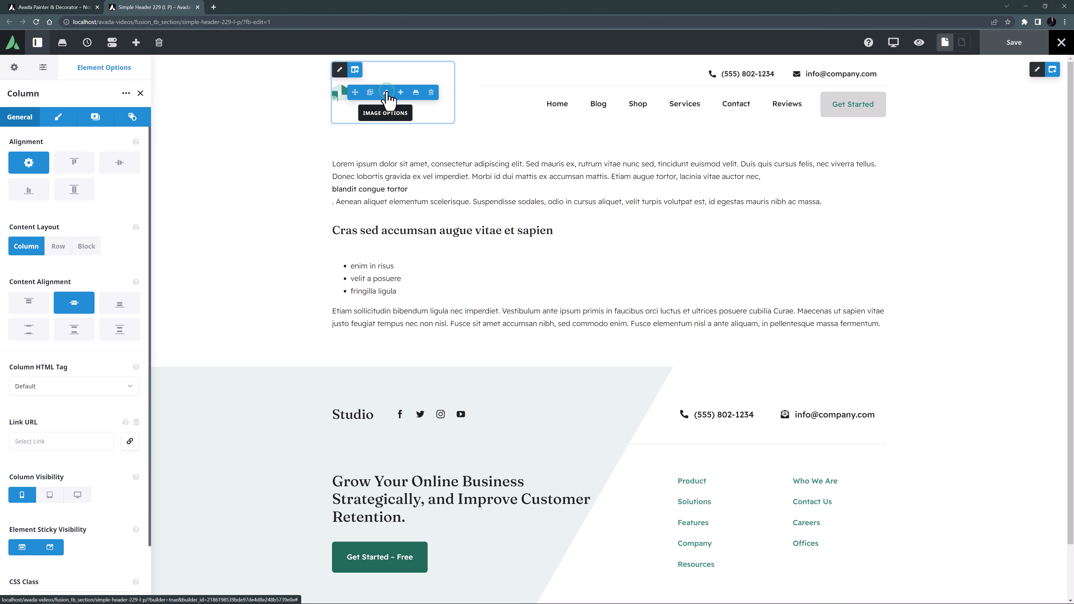
pyautogui.click(59, 118)
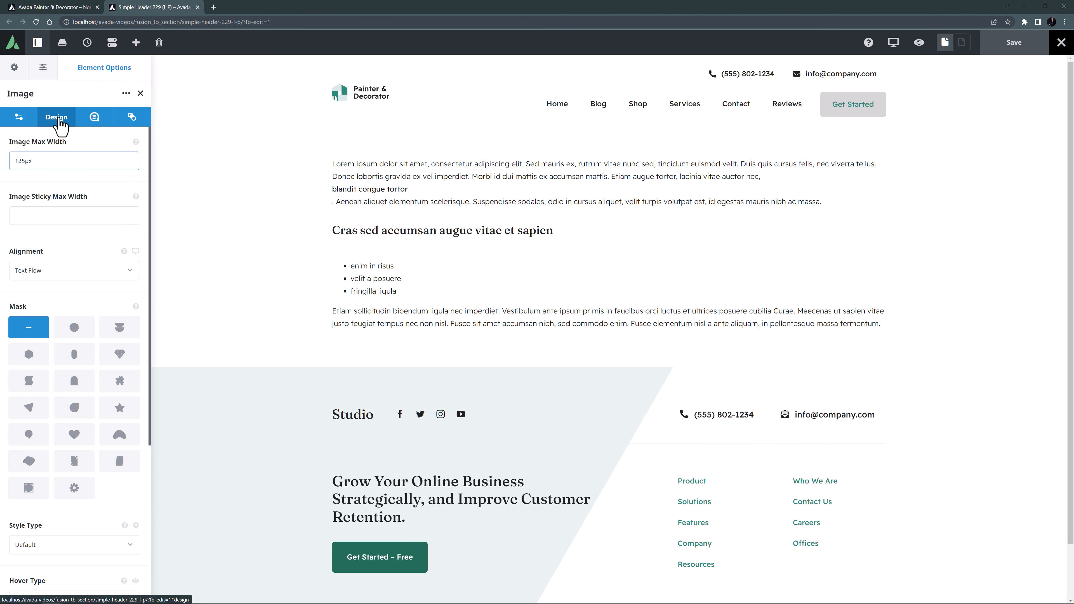
pyautogui.moveTo(41, 162); pyautogui.dragTo(4, 170)
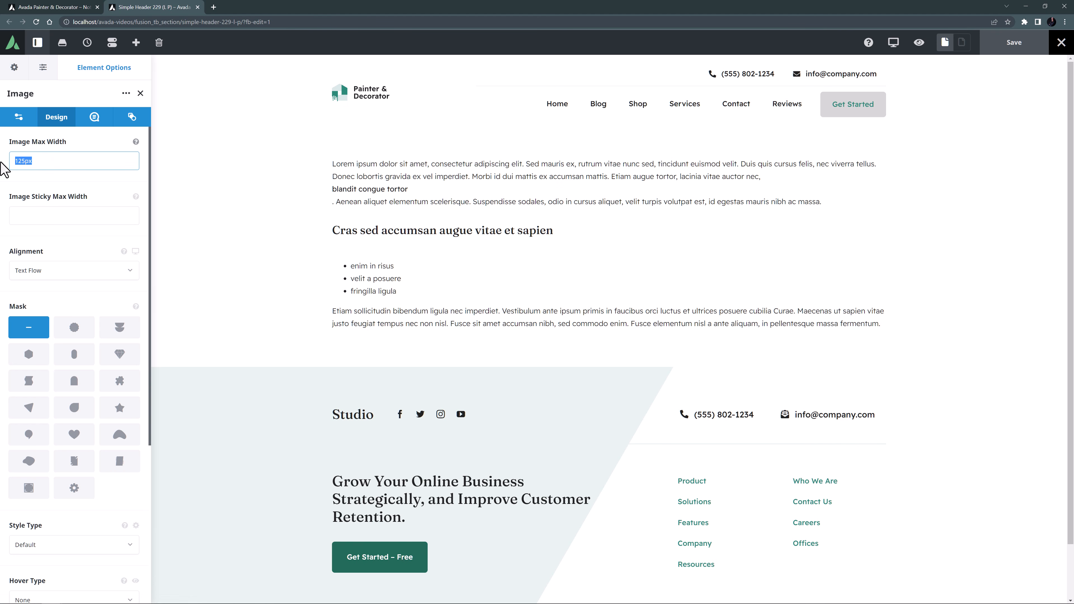
pyautogui.press('BackSpace')
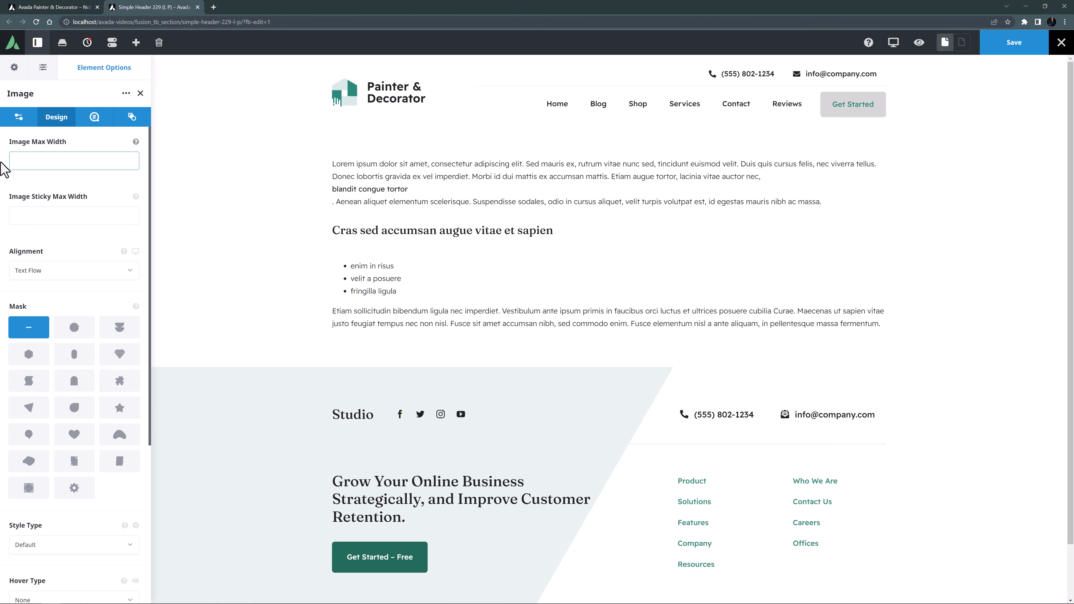
pyautogui.moveTo(675, 98)
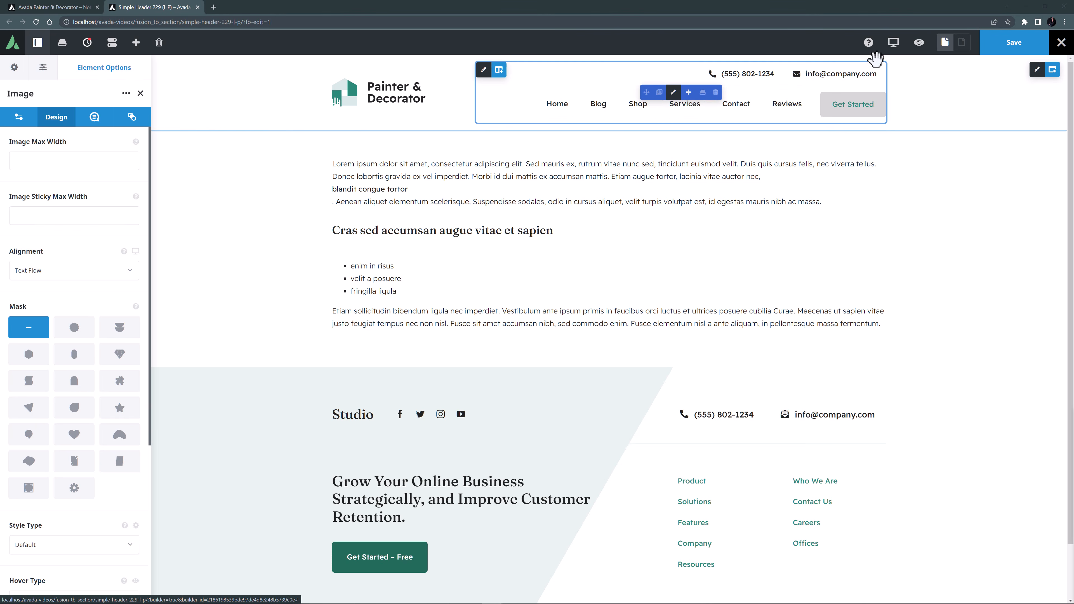
pyautogui.click(919, 42)
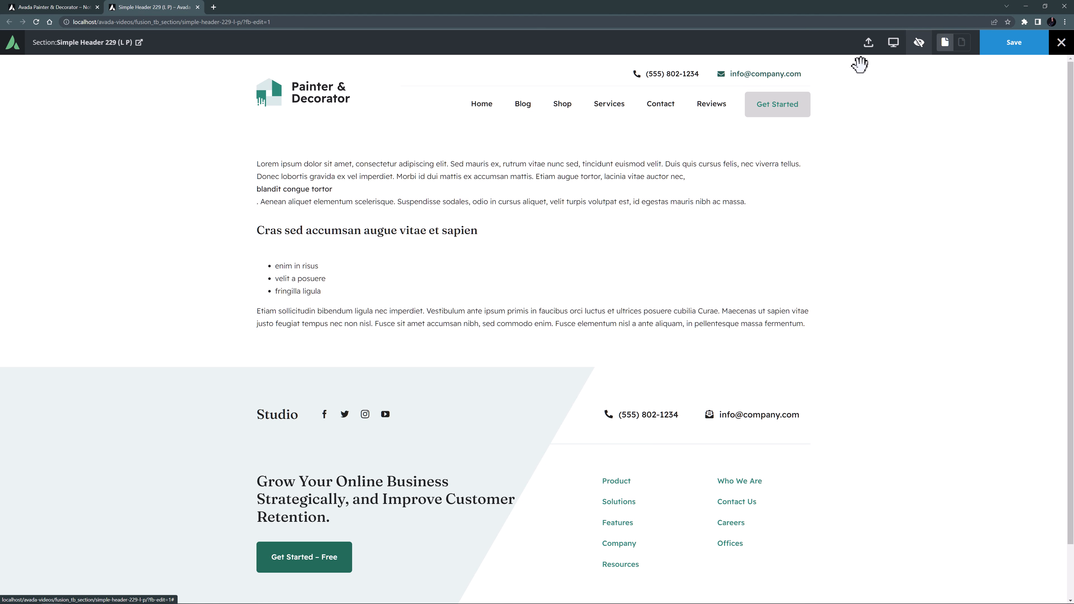
pyautogui.click(918, 43)
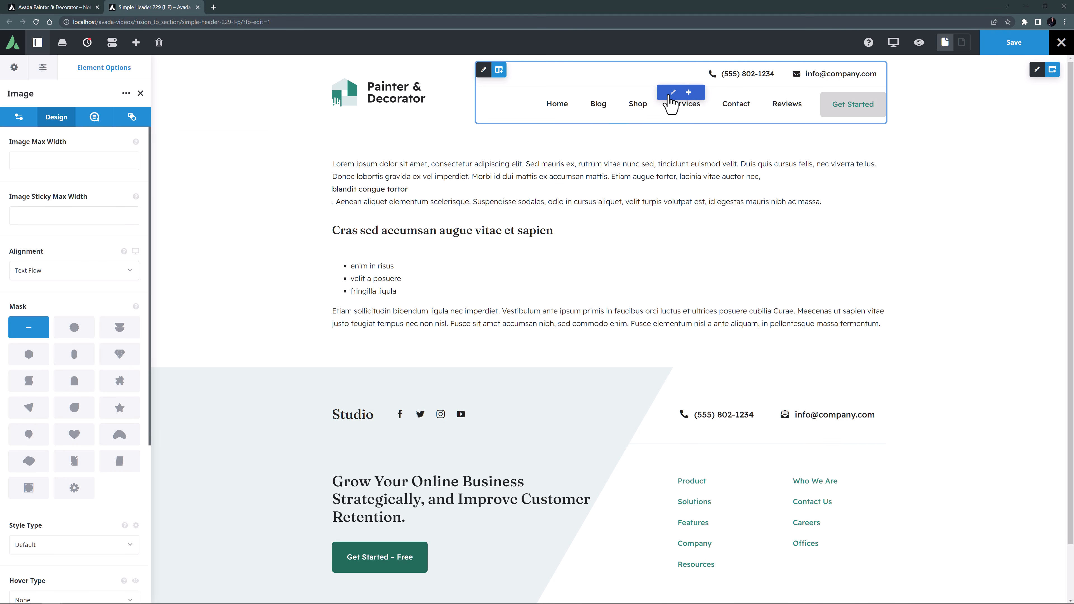
# Open the menu assigned to the header's Menu element for editing and rename it Decorator Main Menu.
pyautogui.click(670, 103)
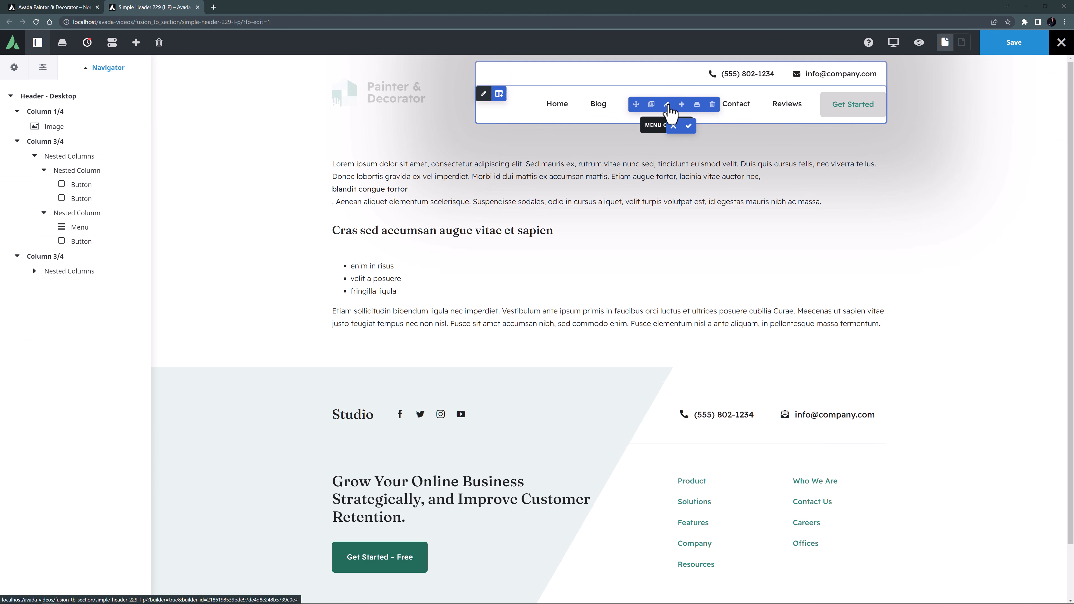
pyautogui.click(667, 105)
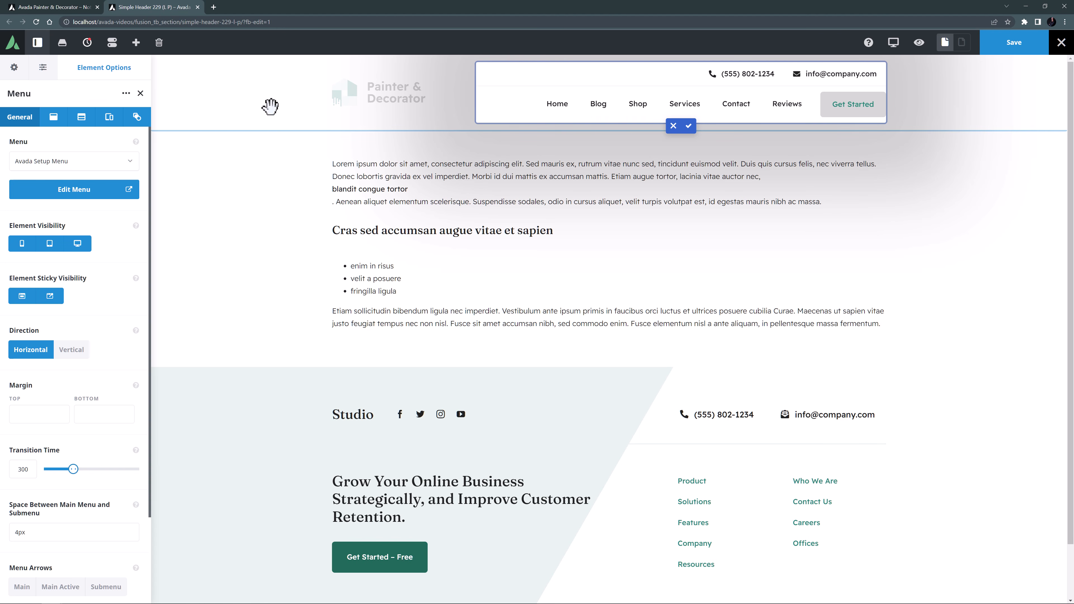
pyautogui.click(86, 192)
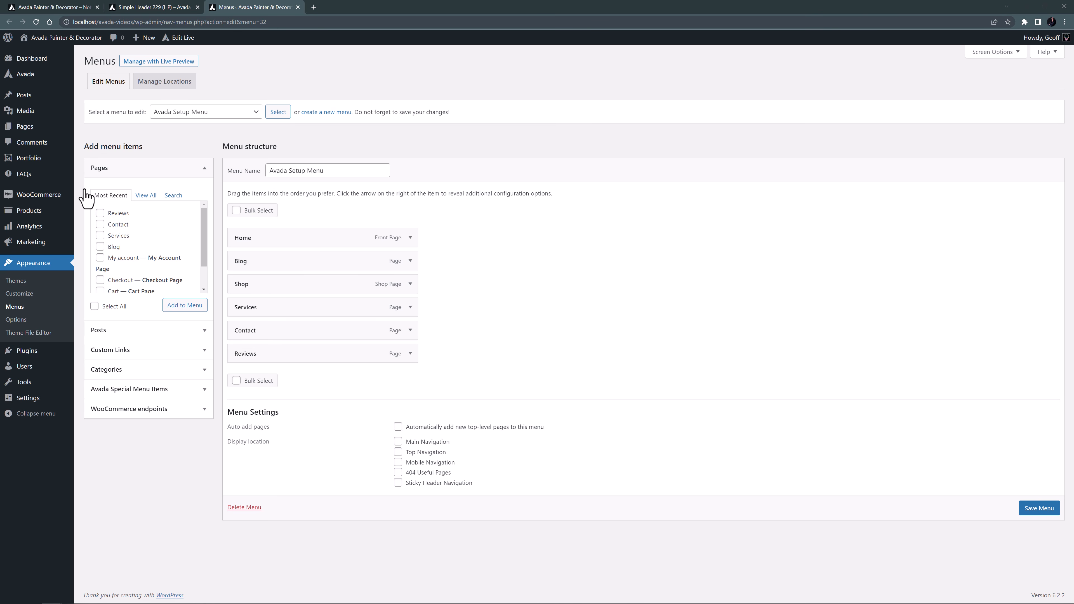
pyautogui.tripleClick(351, 170)
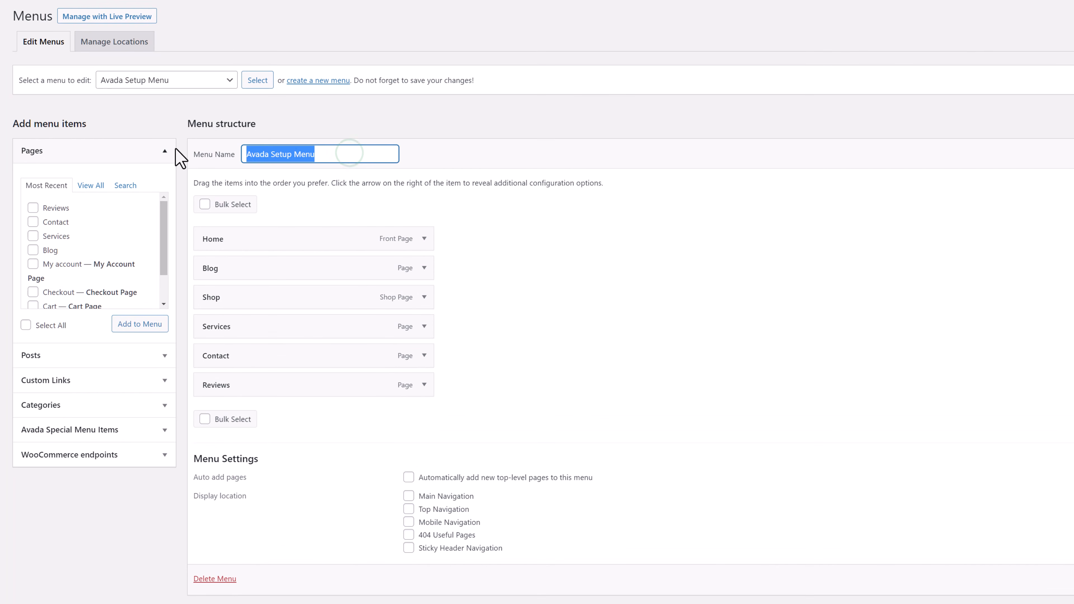
pyautogui.write('Decorator Main Menu')
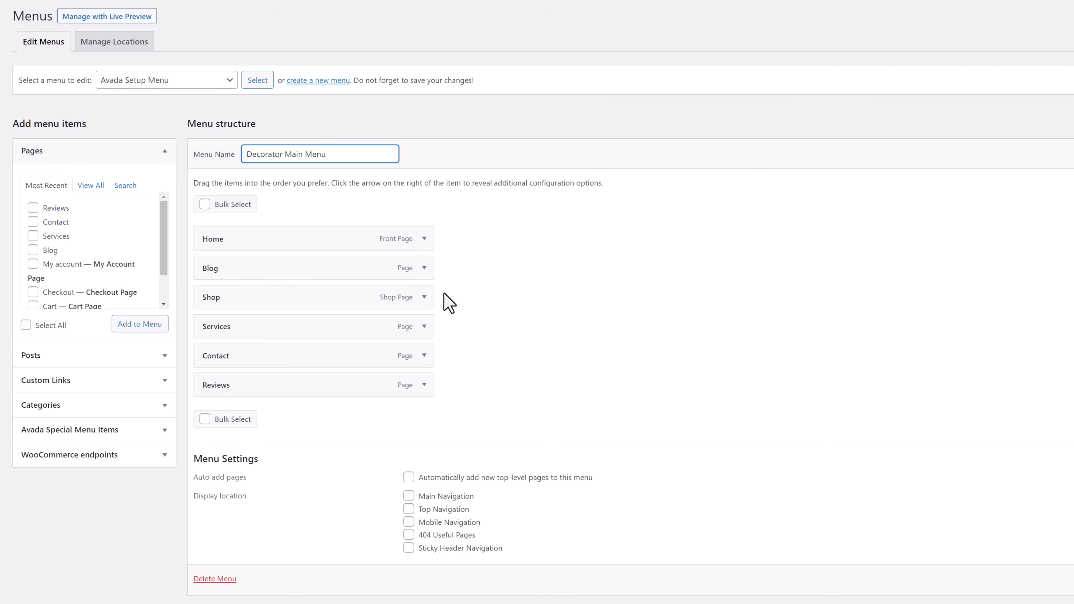
# Remove Contact from the menu, reorder the remaining items as Home, Services, Shop, Reviews, Blog, and save the menu.
pyautogui.moveTo(351, 270); pyautogui.dragTo(355, 403)
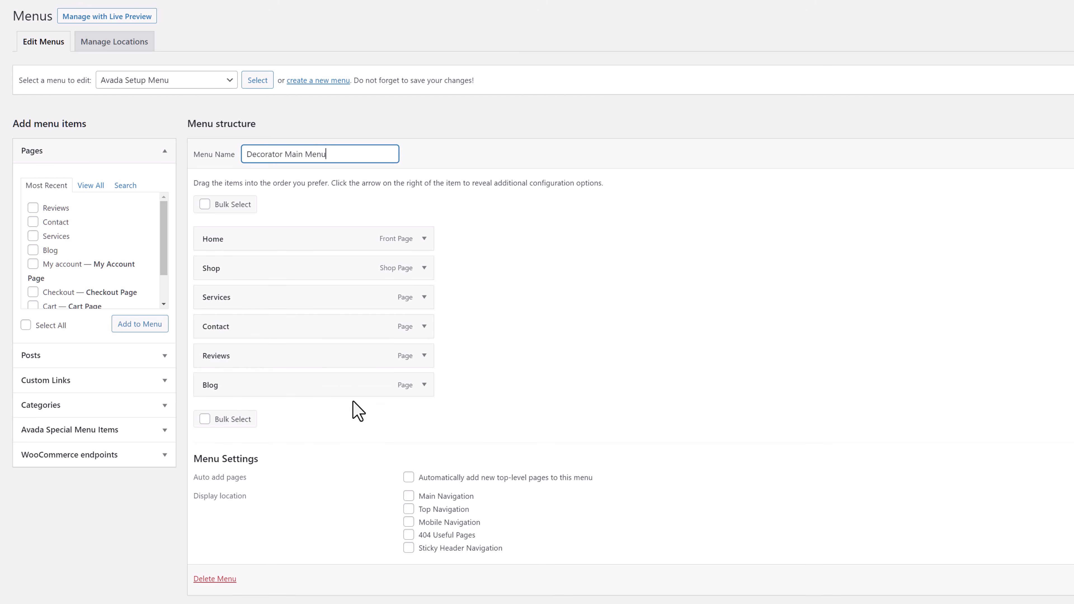
pyautogui.click(424, 327)
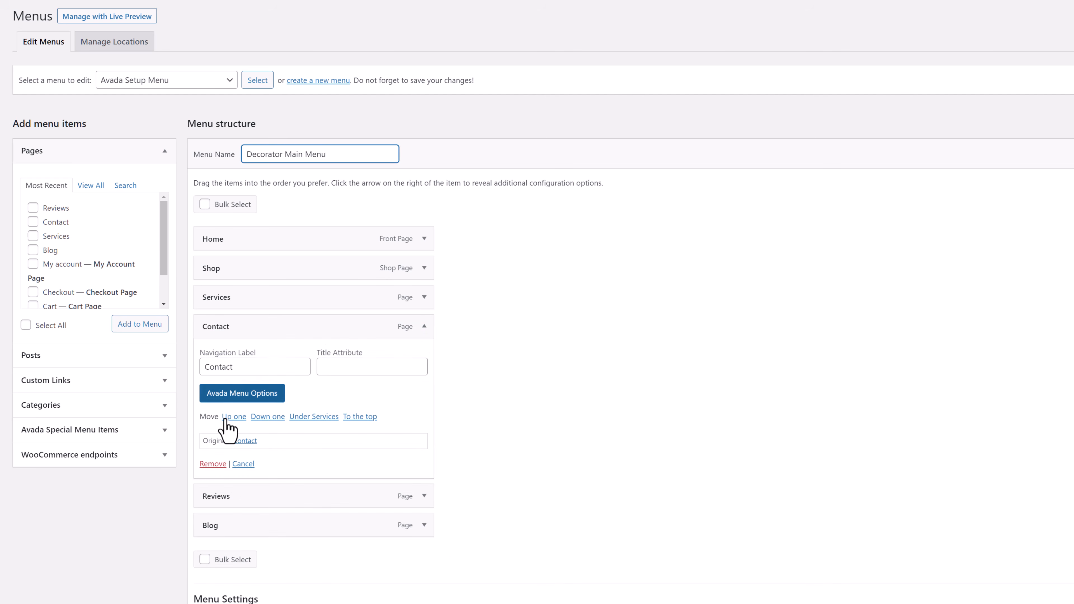
pyautogui.click(208, 464)
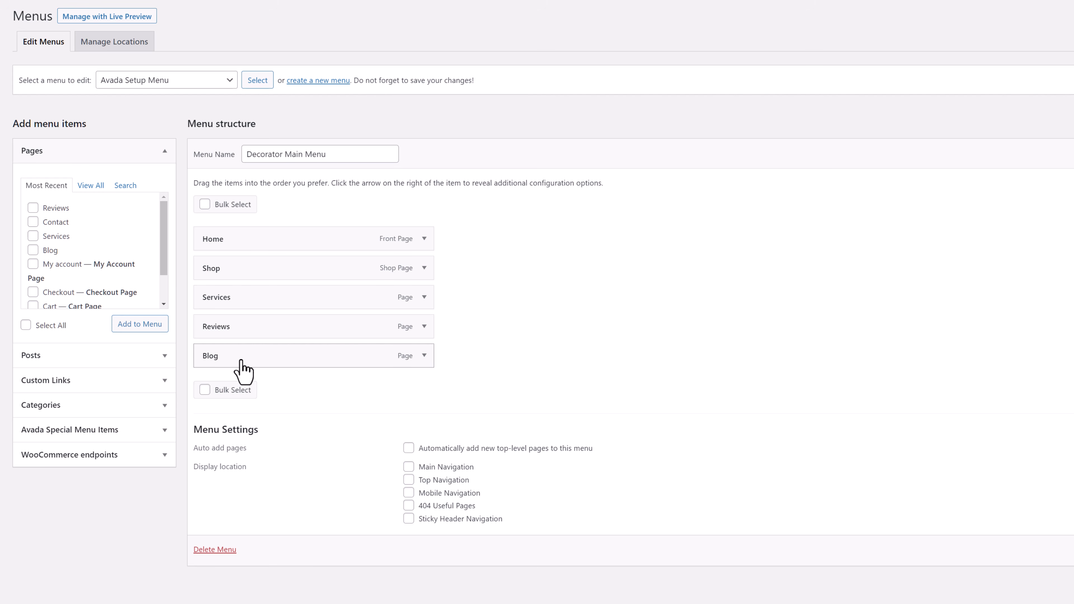
pyautogui.moveTo(256, 298); pyautogui.dragTo(250, 271)
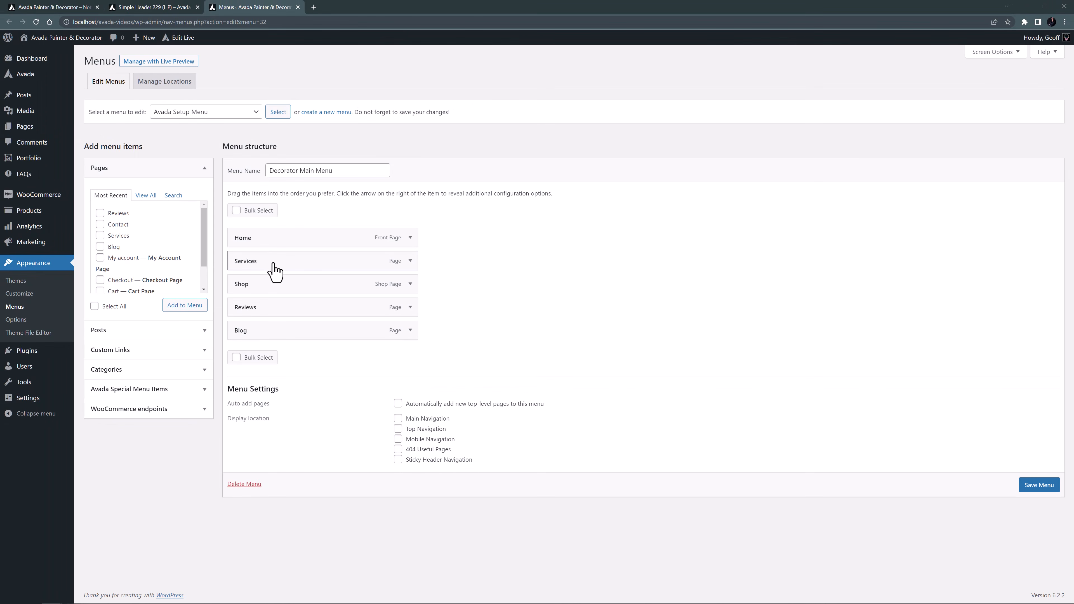
pyautogui.click(1023, 483)
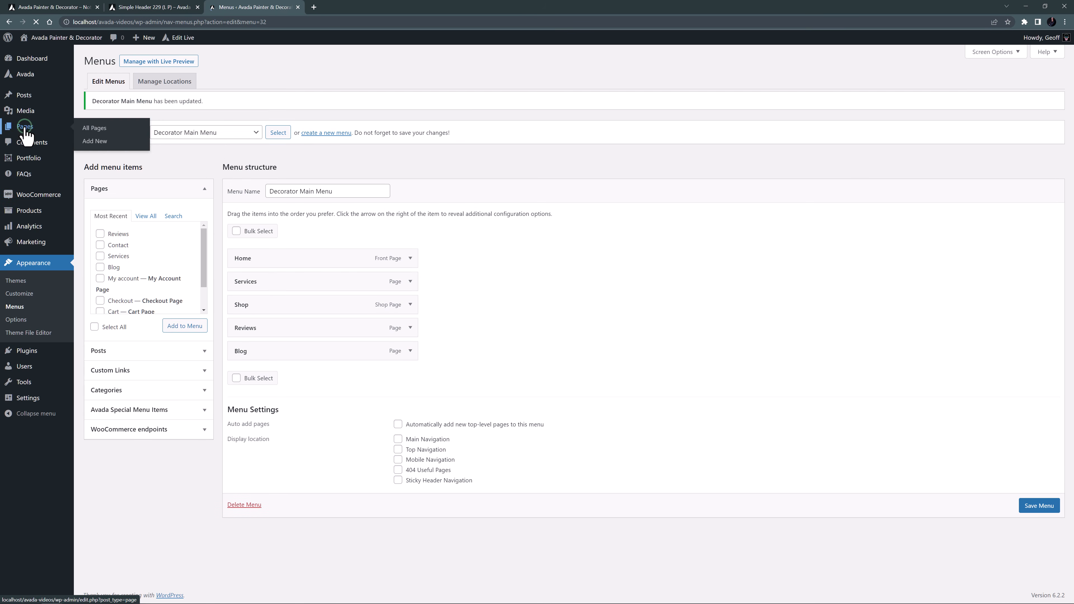
# Open the Pages list in a separate tab and change the Blog page's title to Articles and its slug to articles.
pyautogui.middleClick(25, 126)
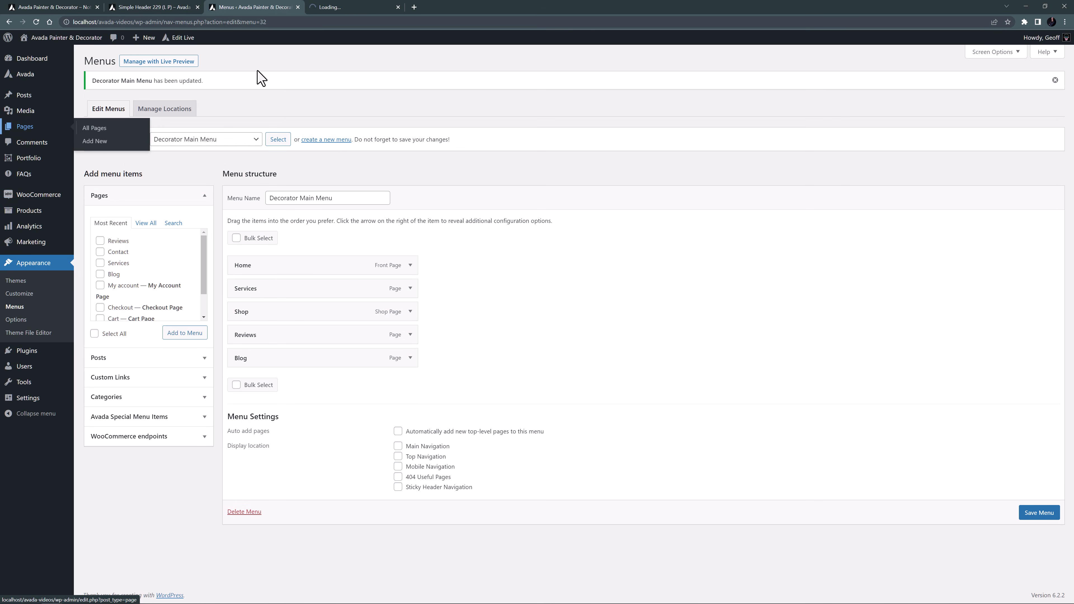
pyautogui.click(331, 9)
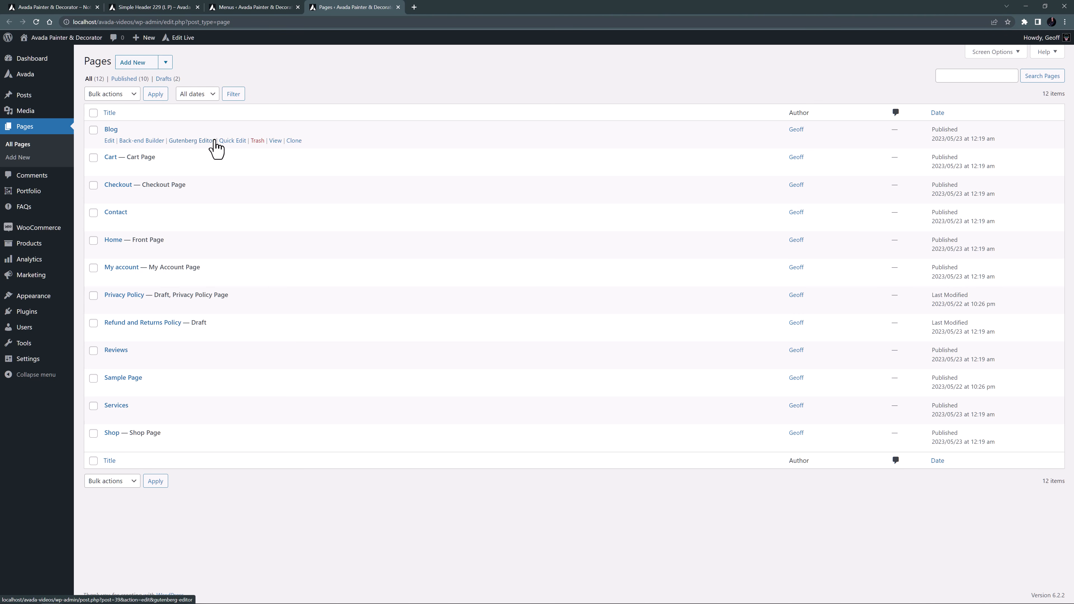
pyautogui.click(225, 142)
pyautogui.moveTo(159, 146); pyautogui.dragTo(98, 147)
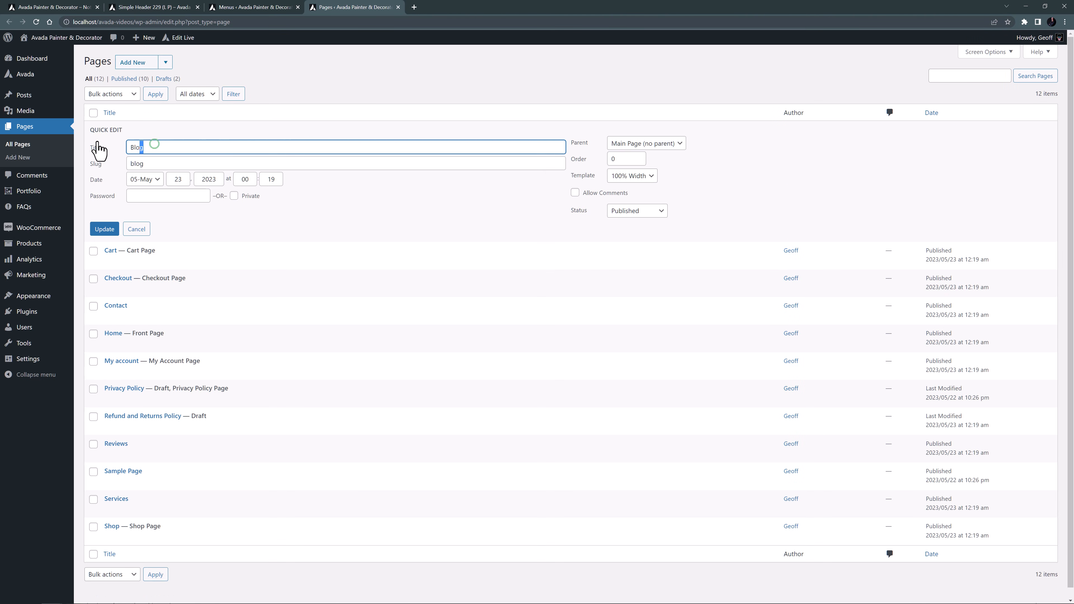
pyautogui.write('Articles')
pyautogui.press('Tab')
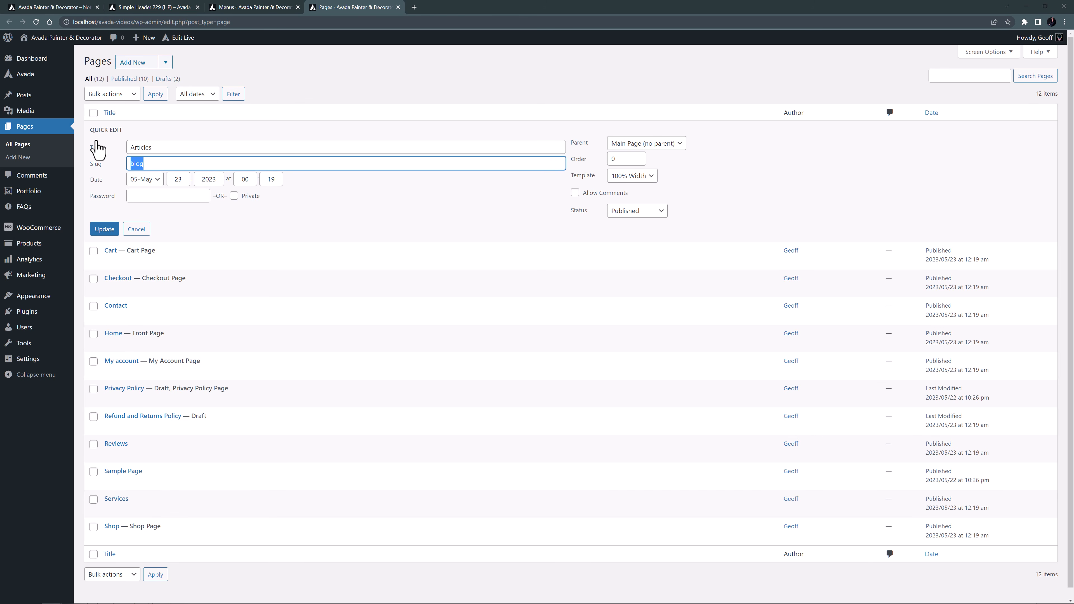
pyautogui.write('articles')
pyautogui.press('Tab')
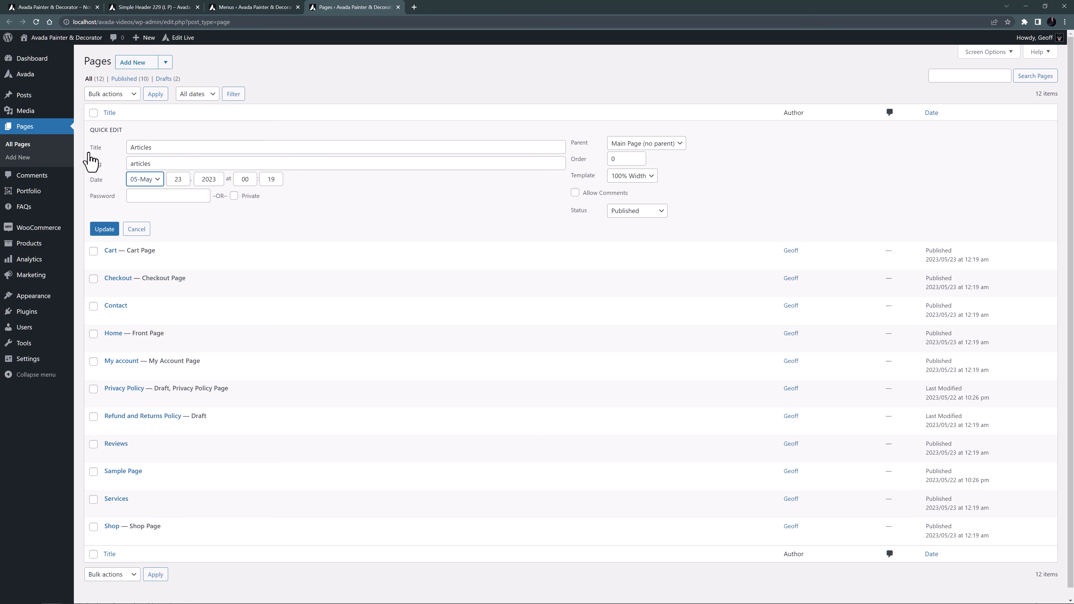
pyautogui.click(104, 231)
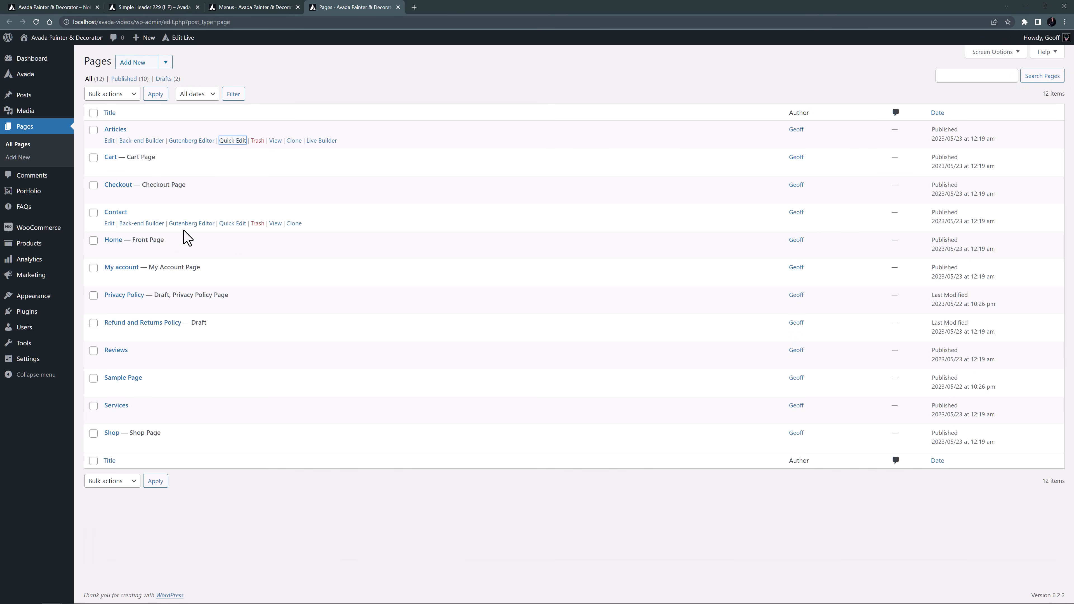
# Change the Contact page's title to Get a Quote and its slug to get-a-quote.
pyautogui.click(230, 222)
pyautogui.moveTo(163, 229); pyautogui.dragTo(90, 234)
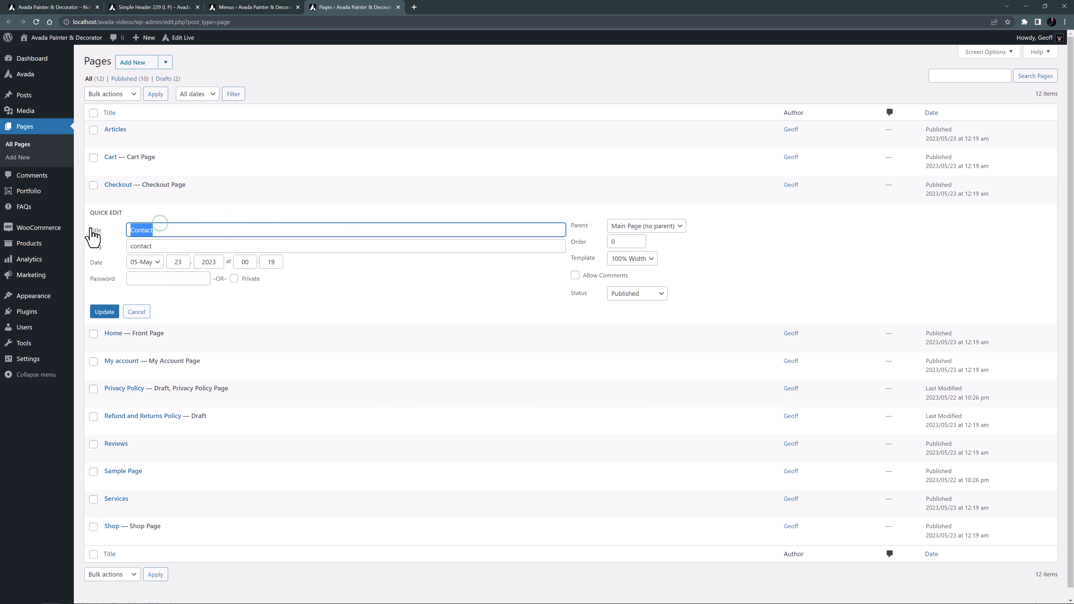
pyautogui.write('Get a Quote')
pyautogui.press('Tab')
pyautogui.write('get-a-quote')
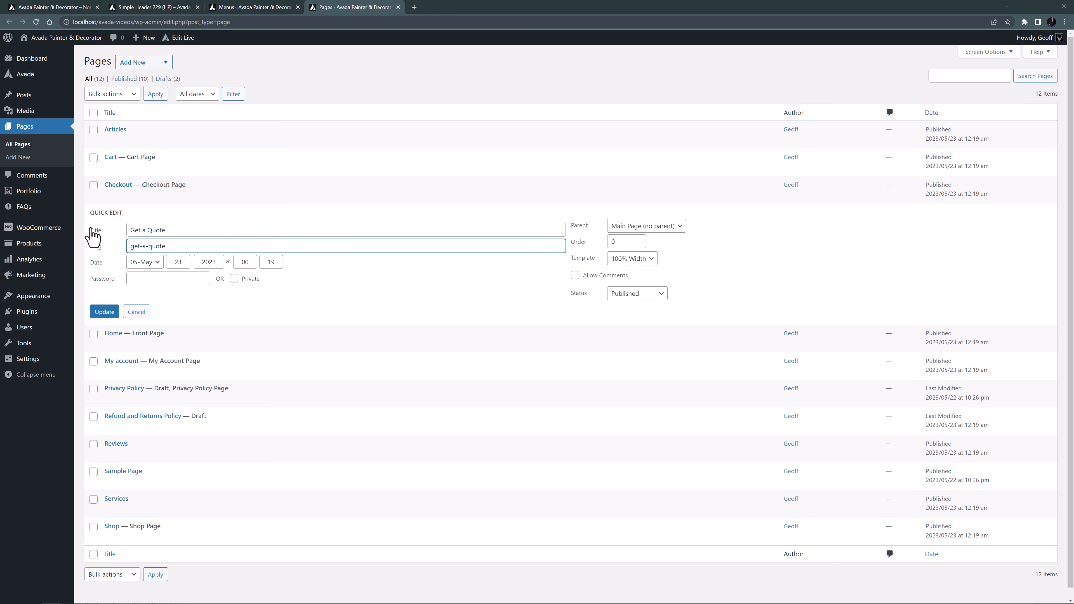
pyautogui.click(103, 313)
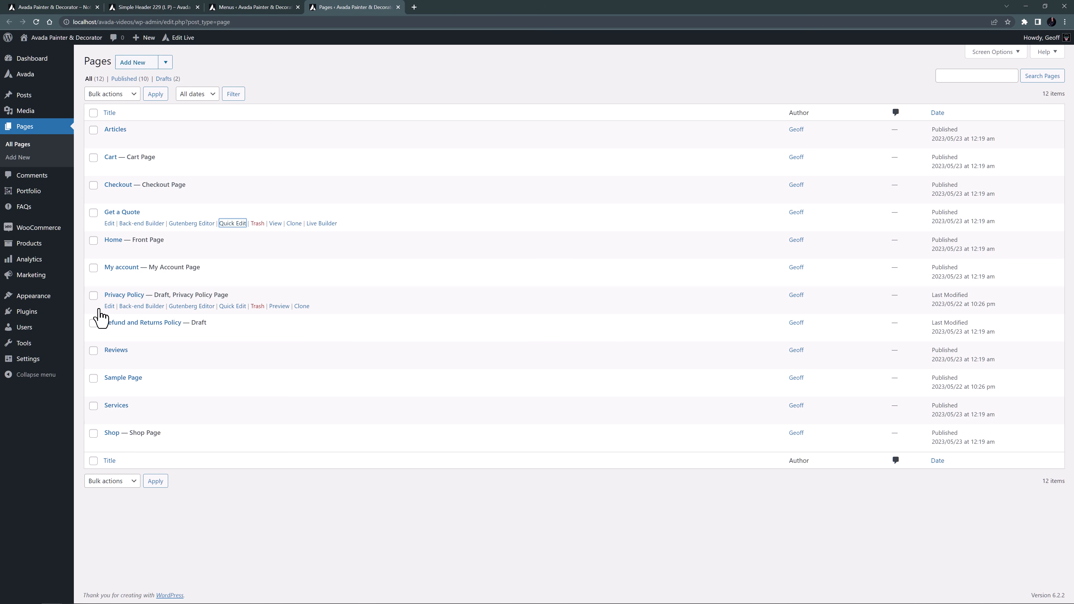
# Create a page titled General Painting with Services as its parent, and save it as published.
pyautogui.click(128, 62)
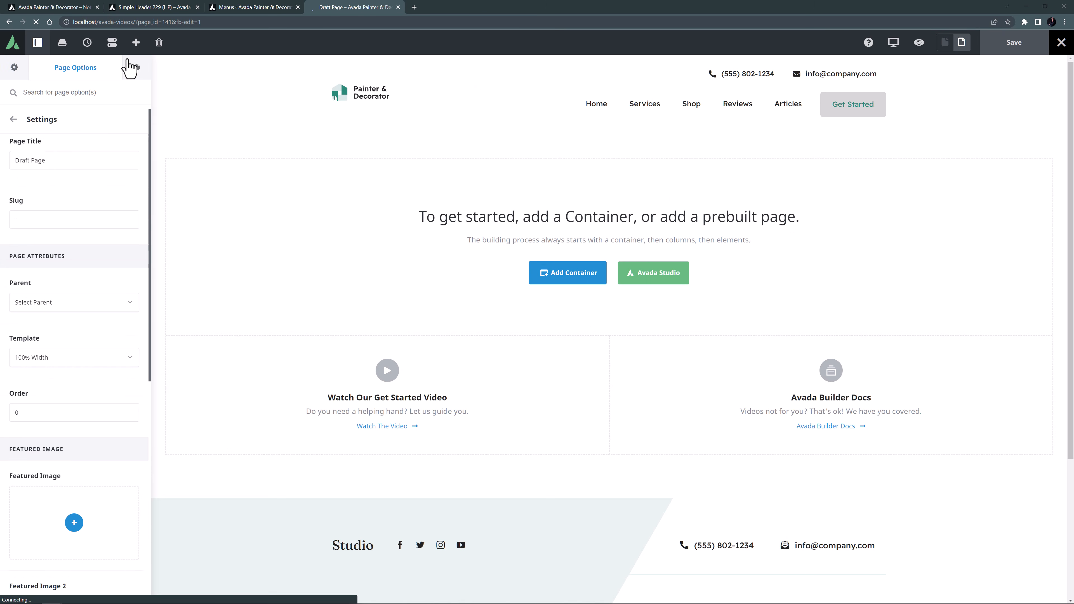
pyautogui.scroll(-1, 96, 112)
pyautogui.moveTo(65, 143); pyautogui.dragTo(2, 149)
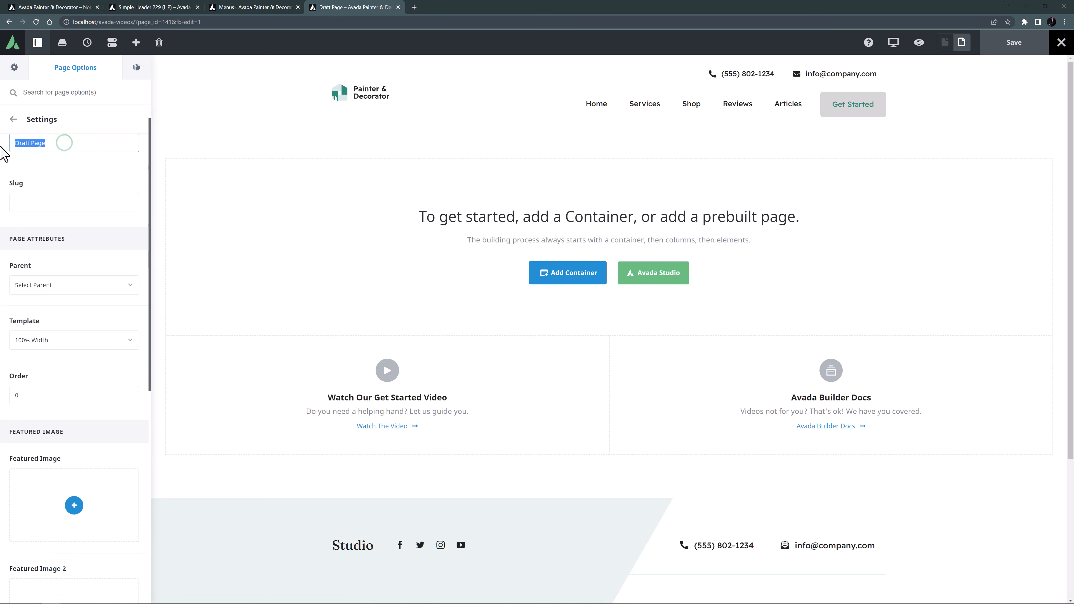
pyautogui.write('General Painting')
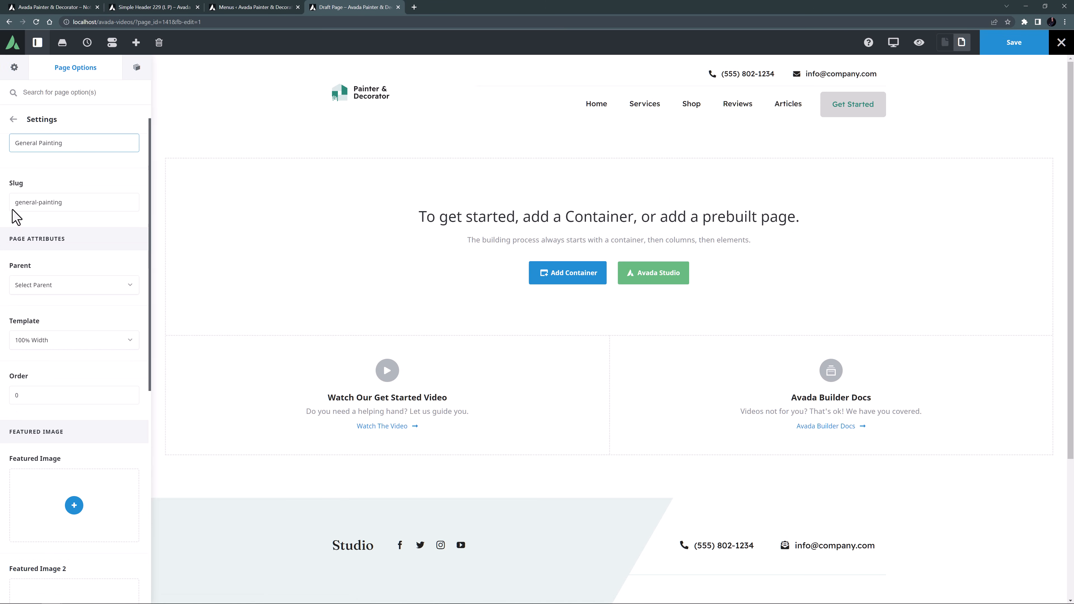
pyautogui.click(25, 284)
pyautogui.scroll(-3, 31, 355)
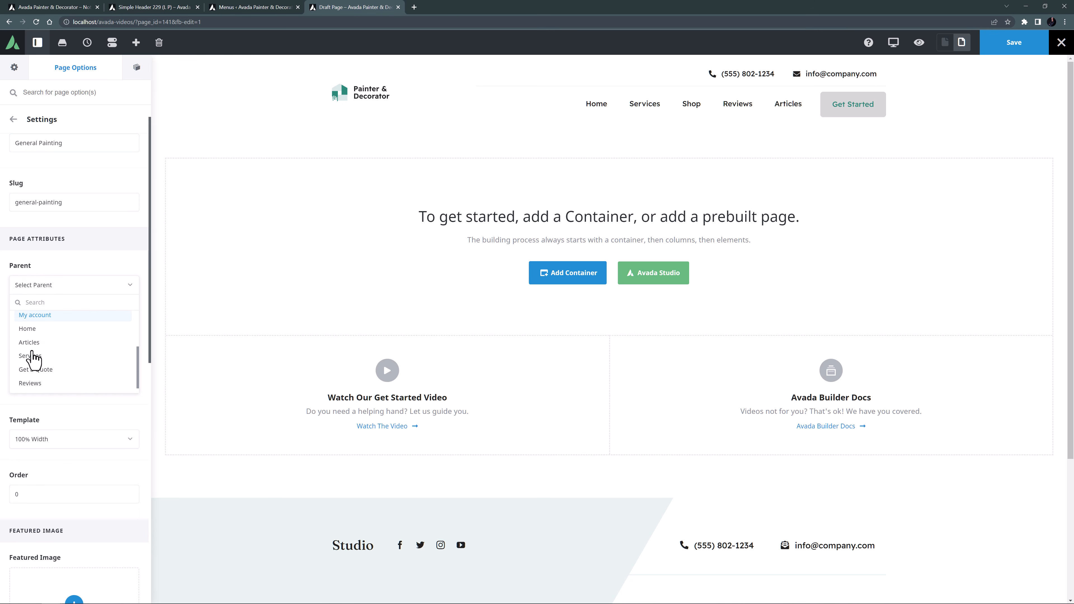
pyautogui.click(30, 353)
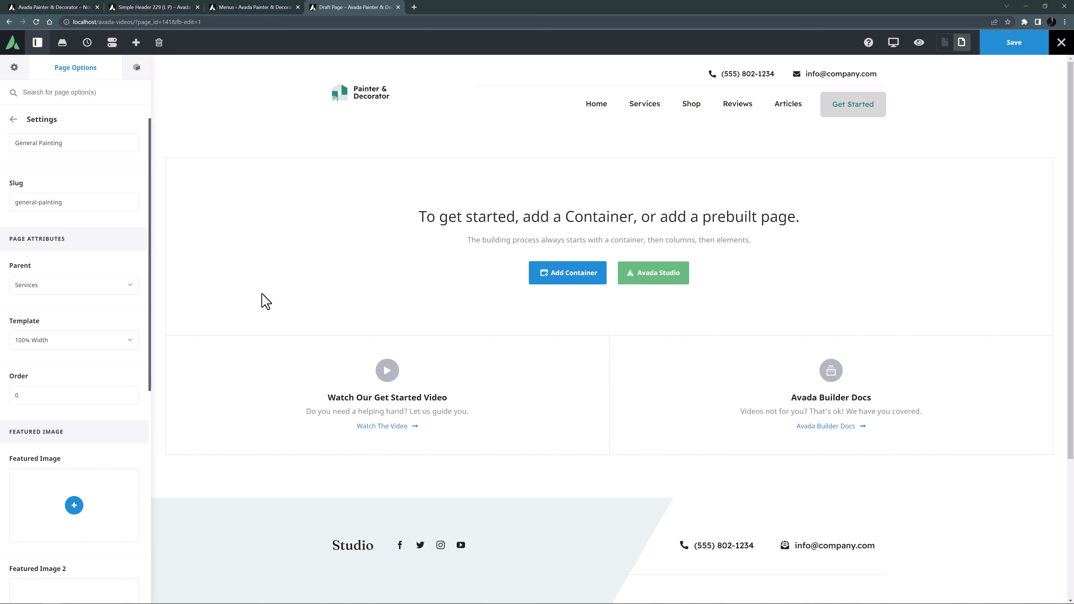
pyautogui.click(944, 45)
pyautogui.click(1012, 53)
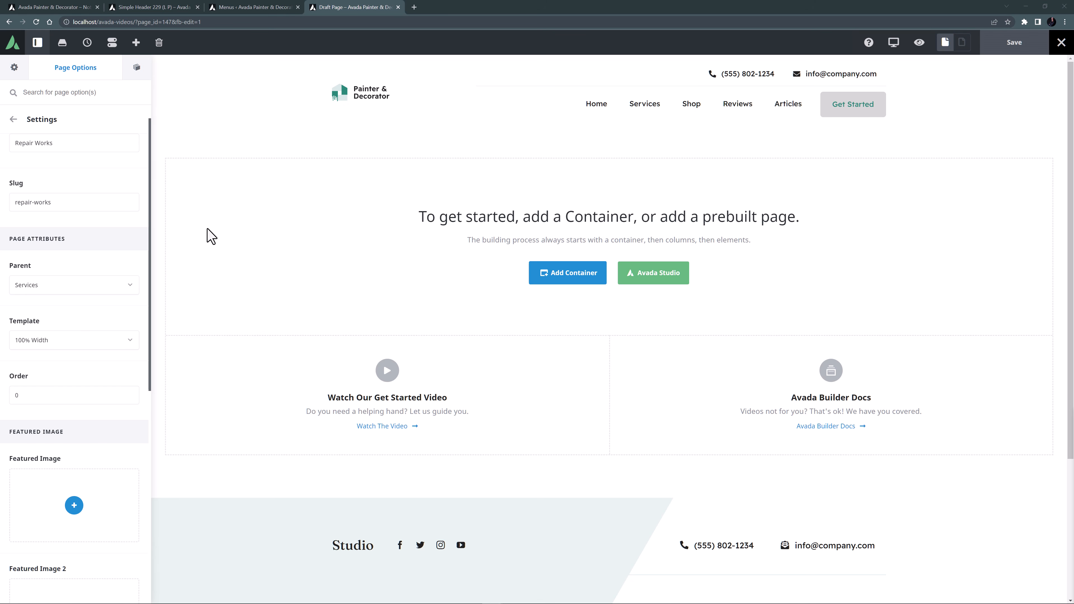
# Close the page editor, reload the Menus page, and add Repair Works, Metal Works, Wallpaper Hanging and General Painting to the menu.
pyautogui.click(398, 6)
pyautogui.click(36, 22)
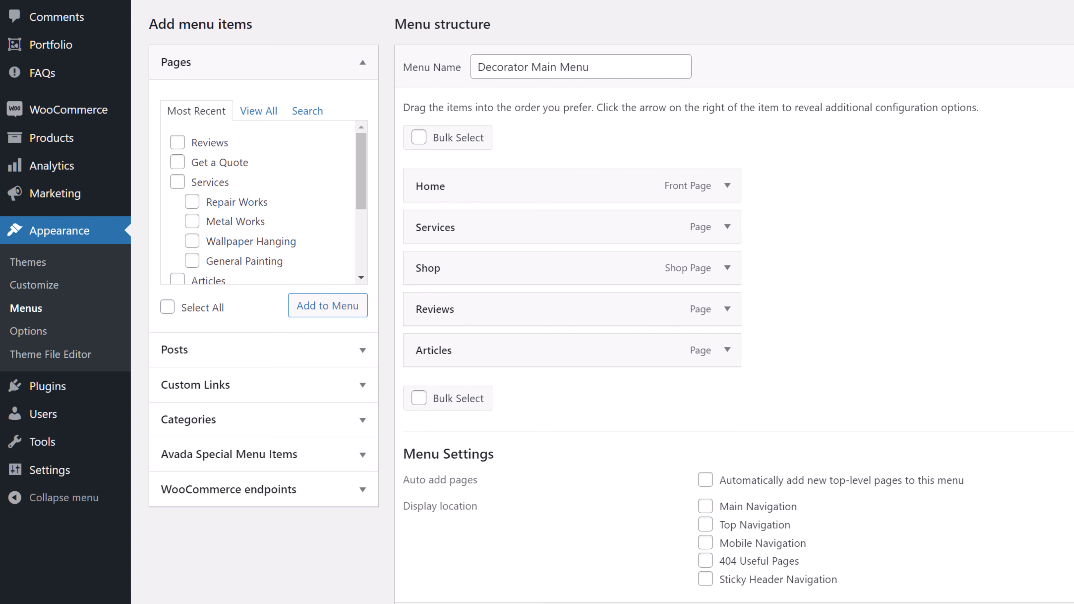
pyautogui.click(192, 202)
pyautogui.click(192, 221)
pyautogui.click(192, 241)
pyautogui.click(192, 261)
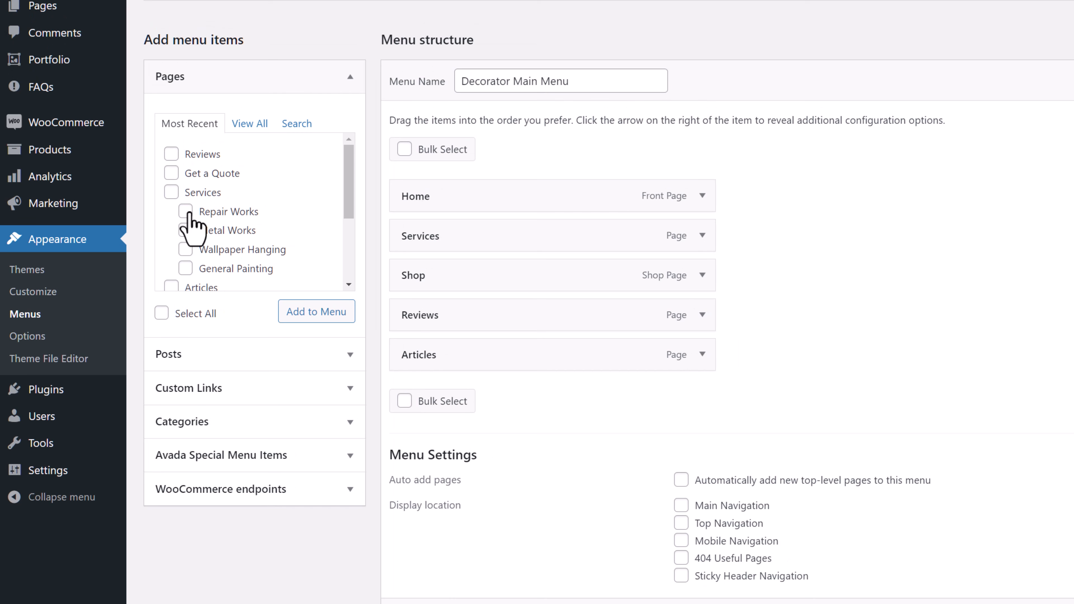
pyautogui.click(305, 313)
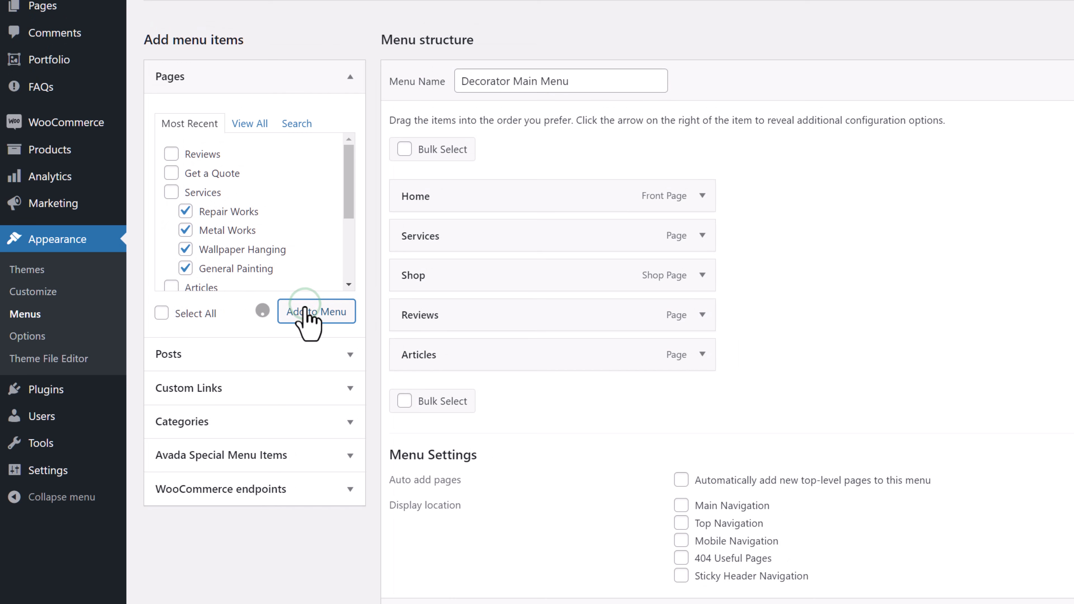
# Nest General Painting, Wallpaper Hanging, Metal Works and Repair Works as sub items under Services, and save the menu.
pyautogui.moveTo(446, 499)
pyautogui.mouseDown()
pyautogui.moveTo(446, 355)
pyautogui.moveTo(468, 264)
pyautogui.moveTo(462, 431)
pyautogui.moveTo(472, 310)
pyautogui.moveTo(465, 393)
pyautogui.moveTo(474, 335)
pyautogui.moveTo(478, 345)
pyautogui.mouseUp()
pyautogui.moveTo(462, 520); pyautogui.dragTo(486, 396)
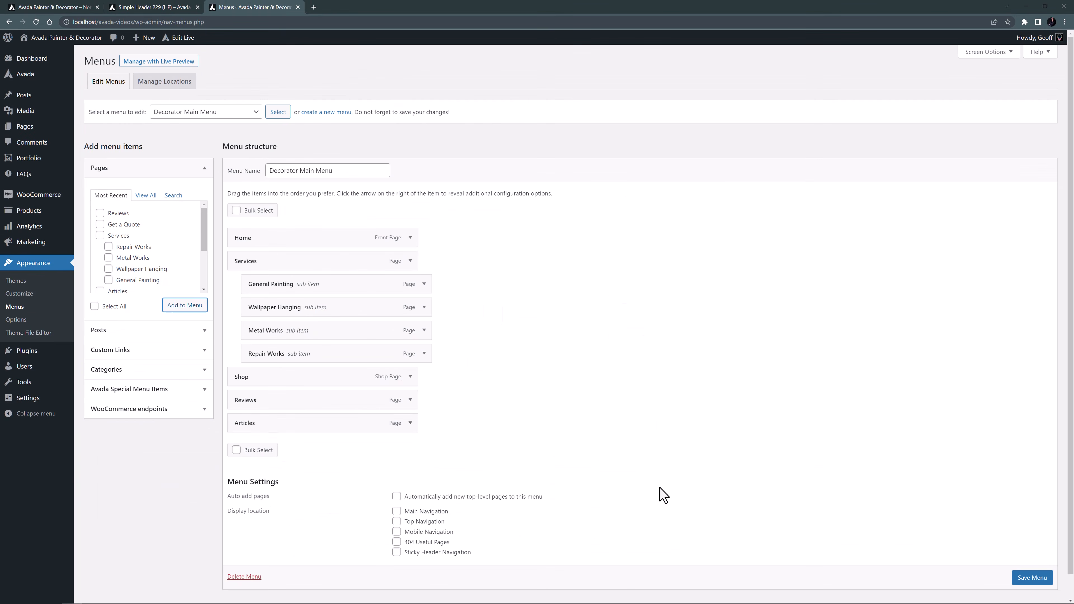
pyautogui.click(1030, 577)
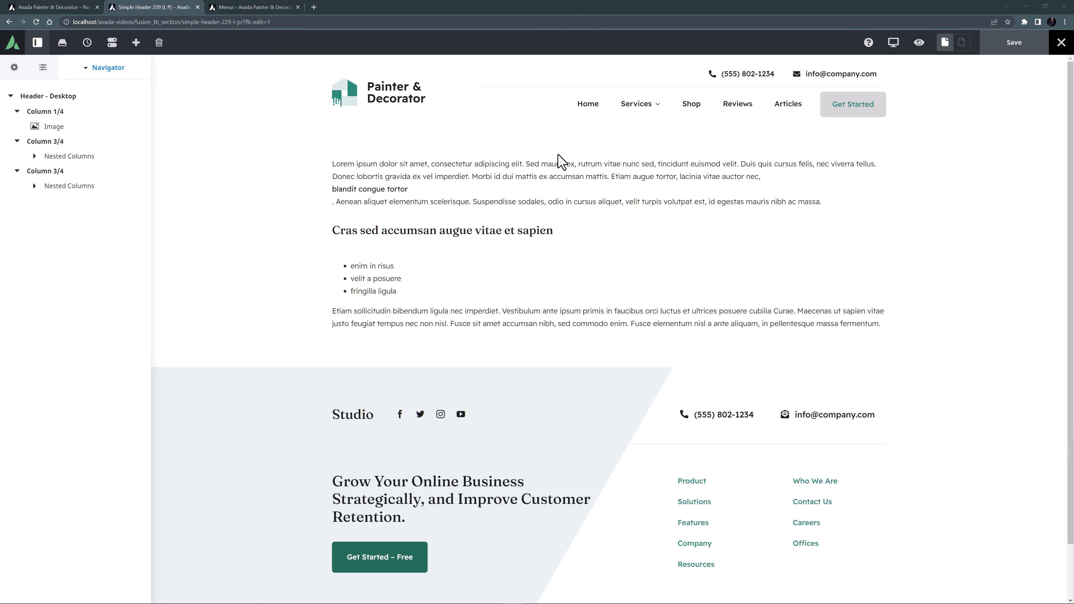
# Return to the header's live editor and assign Decorator Main Menu to the header's Menu element.
pyautogui.click(676, 95)
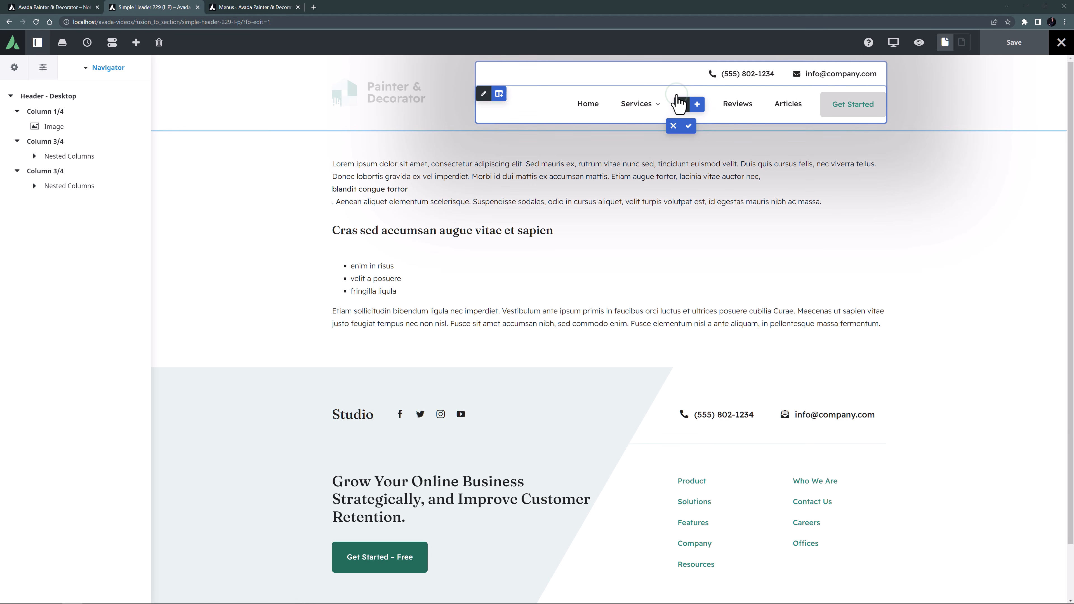
pyautogui.click(681, 104)
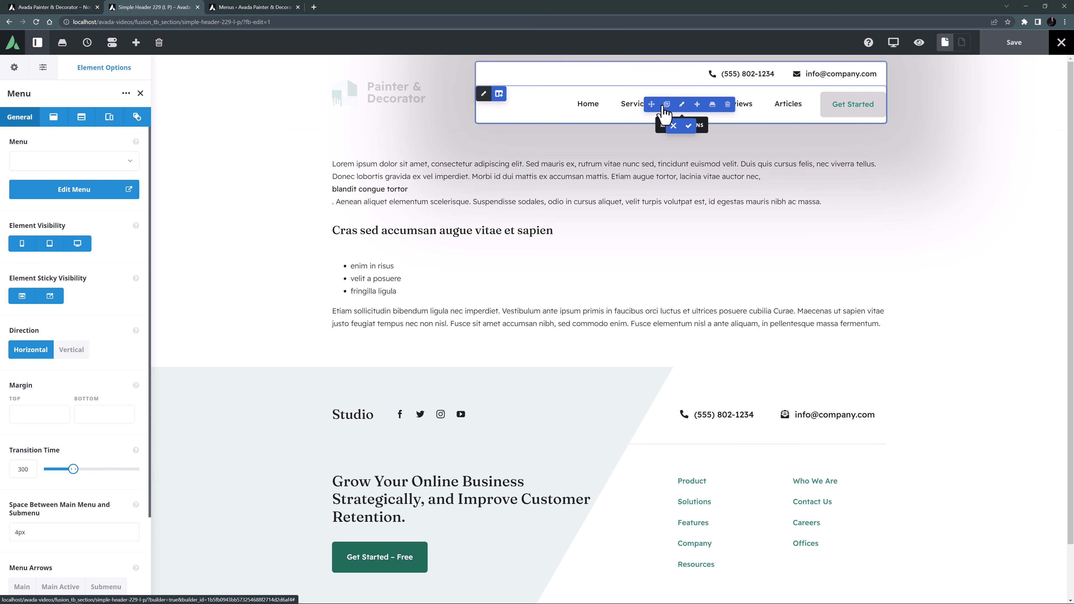
pyautogui.moveTo(628, 111)
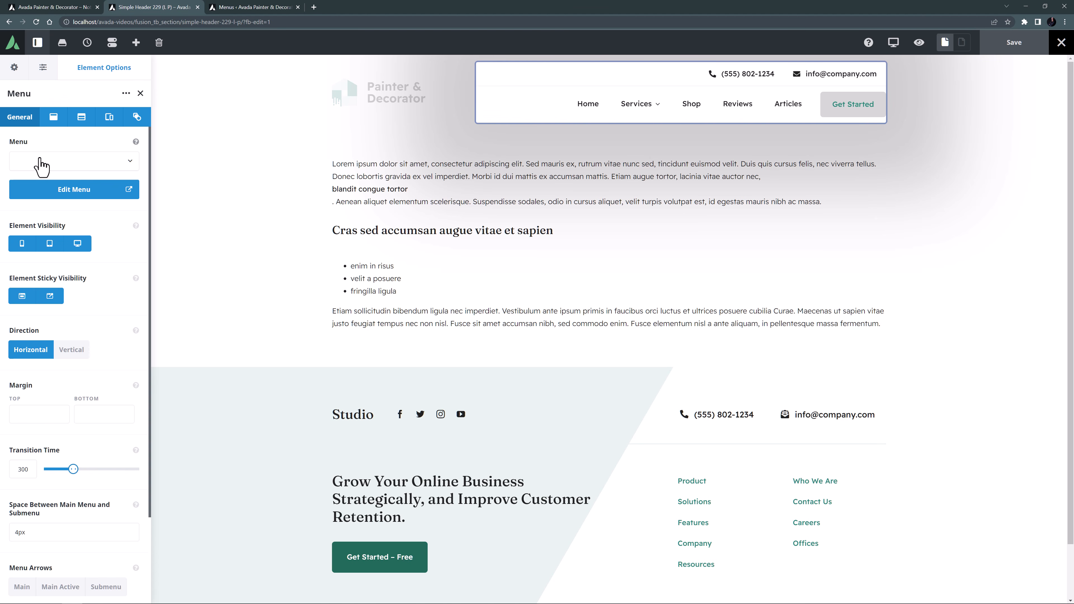
pyautogui.click(40, 161)
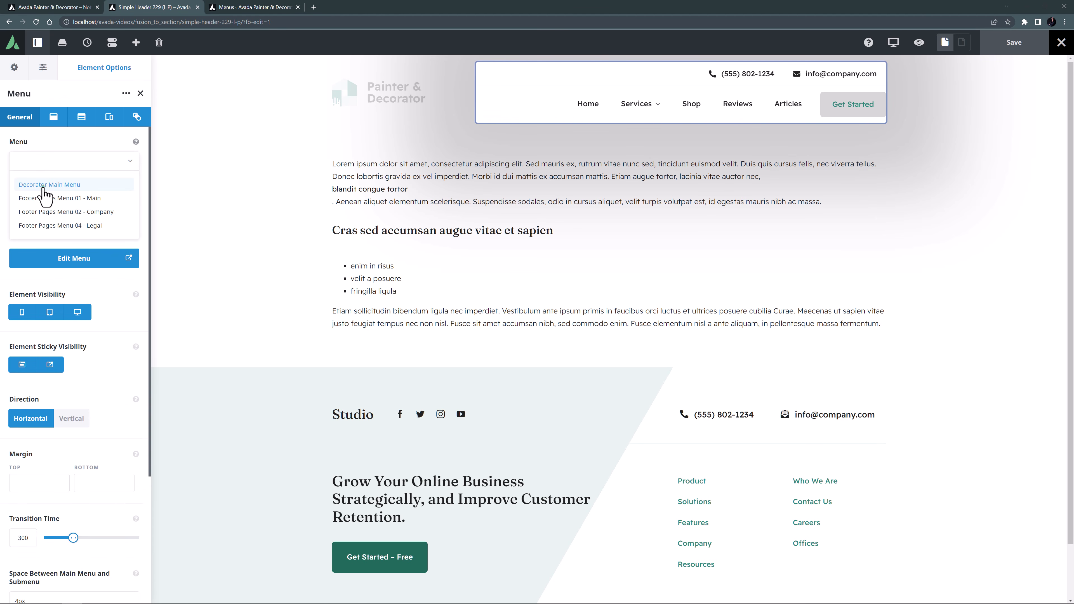
pyautogui.click(42, 181)
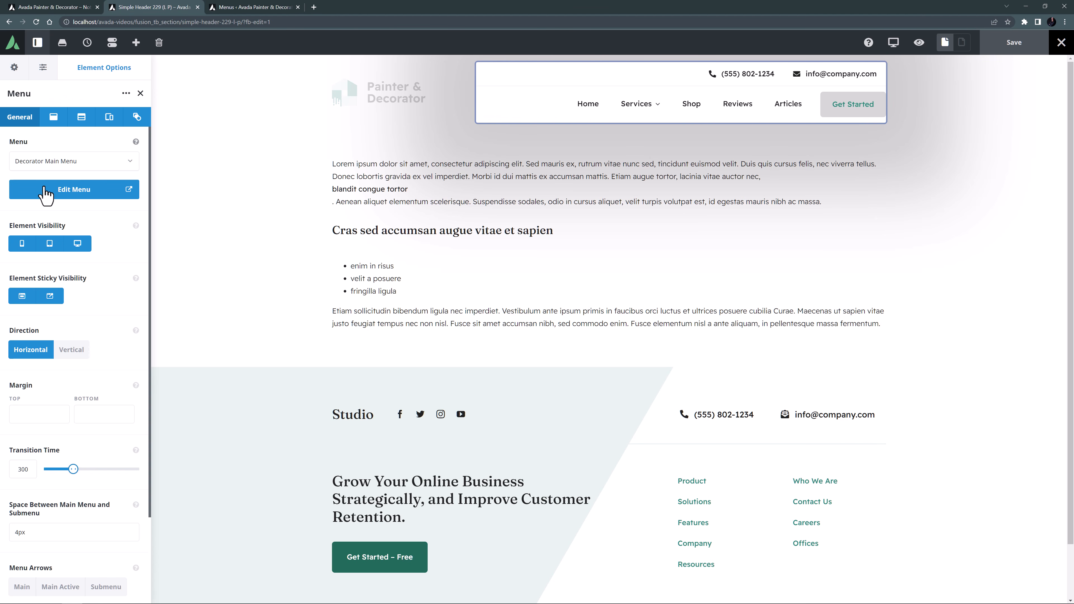
# Review the header Menu element's main menu styling options.
pyautogui.click(53, 123)
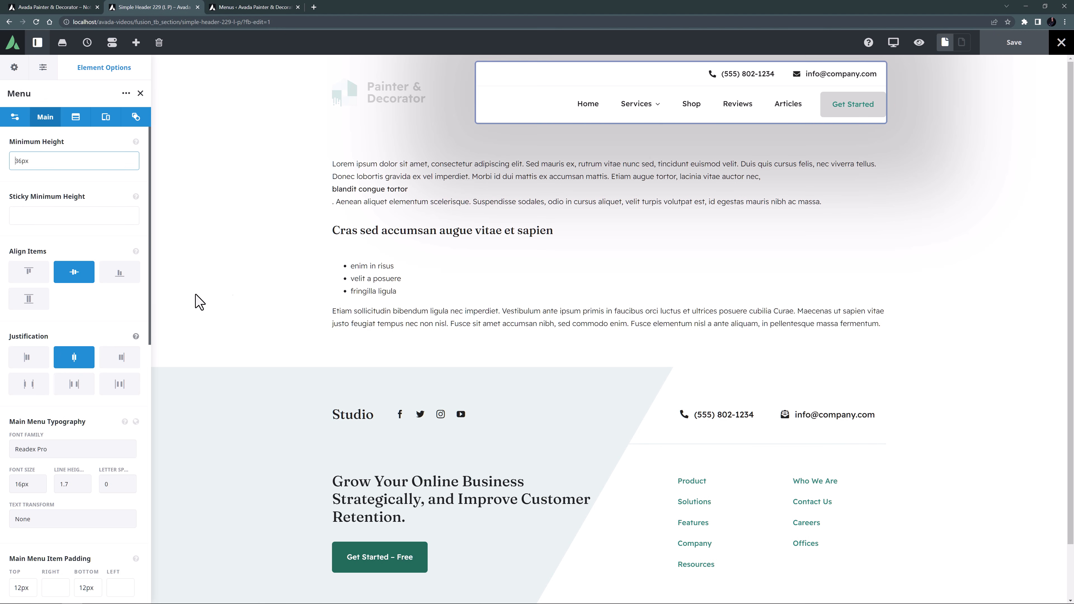
pyautogui.moveTo(655, 113)
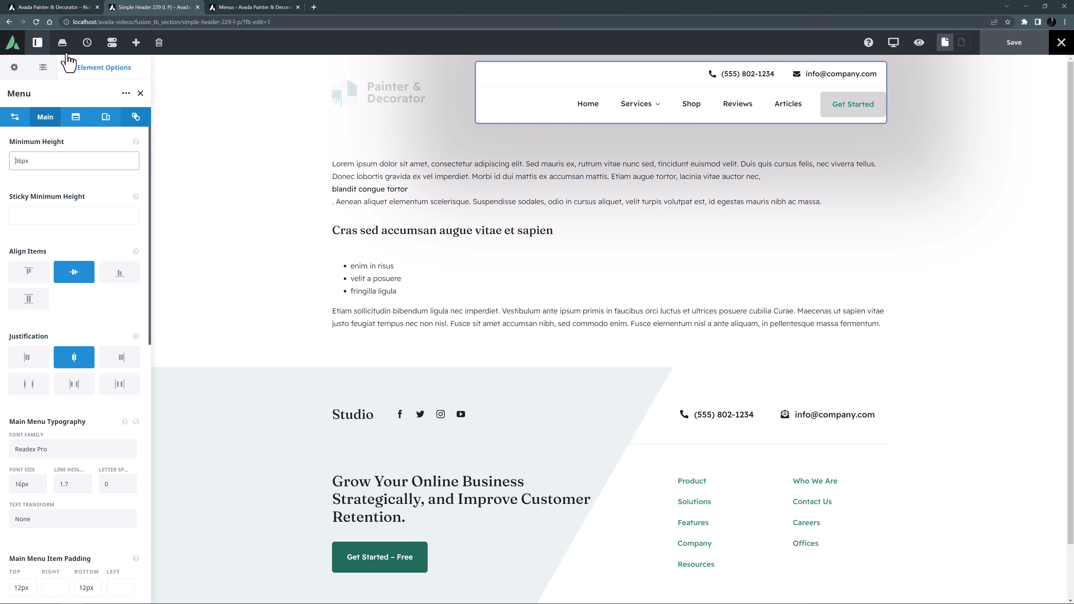
# Open the Avada Library from the site's front end and create a Mega Menu library element named Services Mega Menu.
pyautogui.click(38, 8)
pyautogui.moveTo(313, 39)
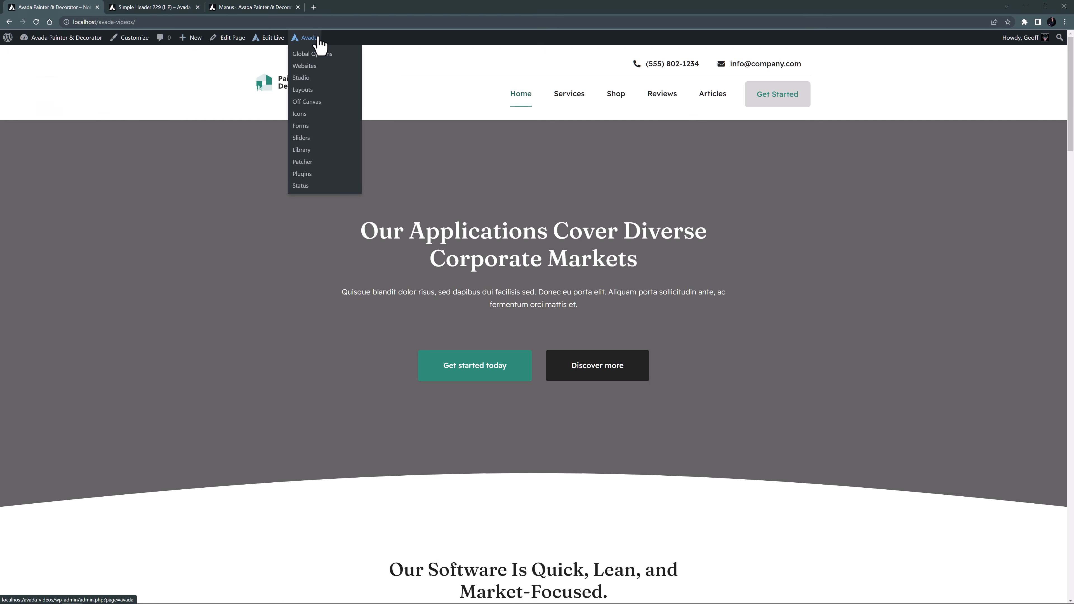
pyautogui.click(311, 150)
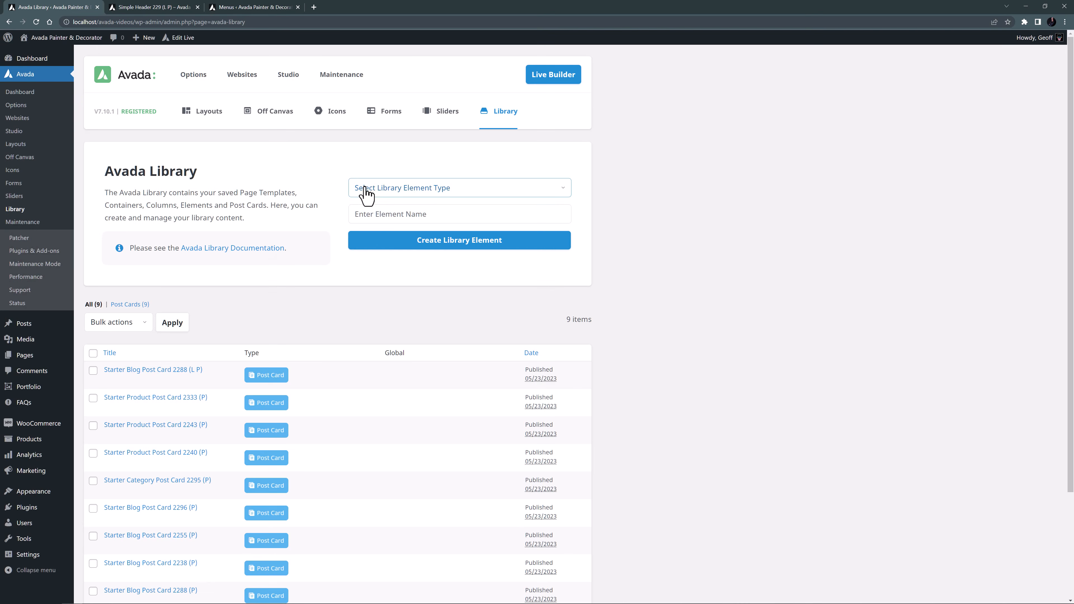
pyautogui.click(366, 190)
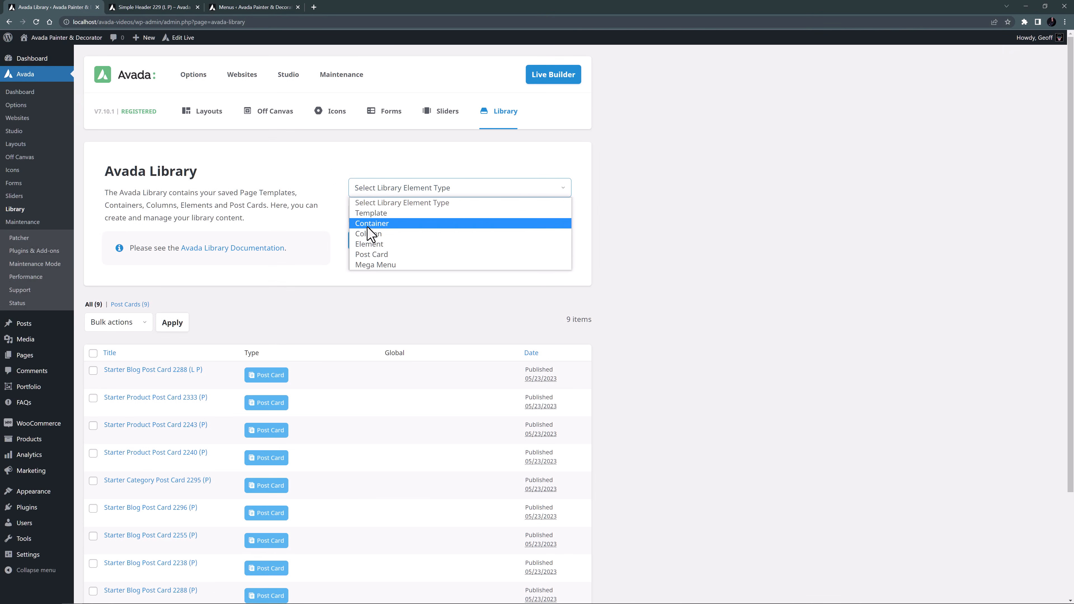
pyautogui.click(369, 264)
pyautogui.click(368, 214)
pyautogui.write('Services Mega Menu')
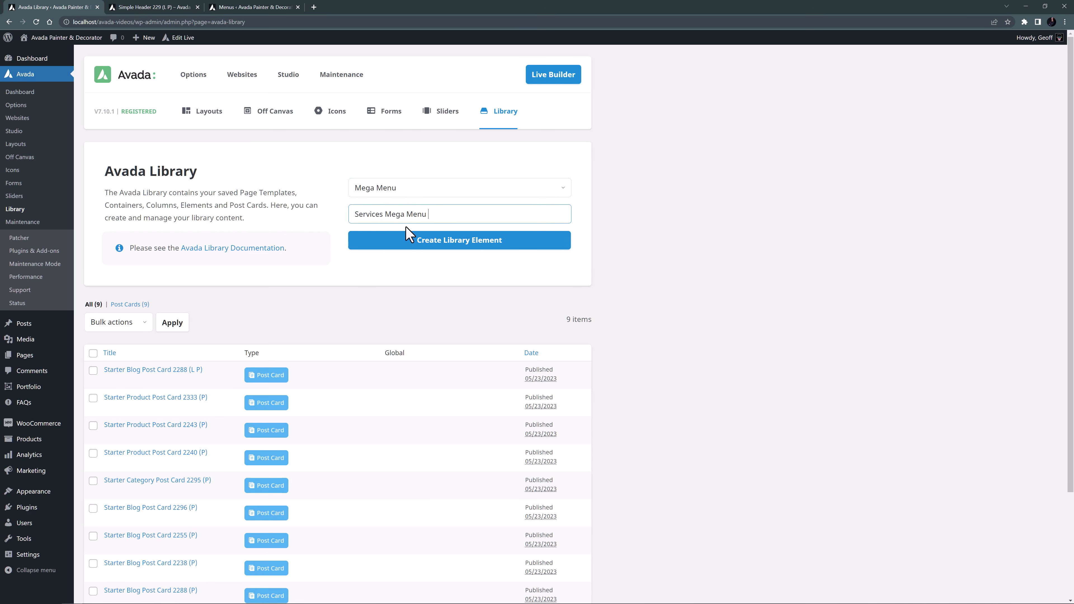
pyautogui.click(427, 241)
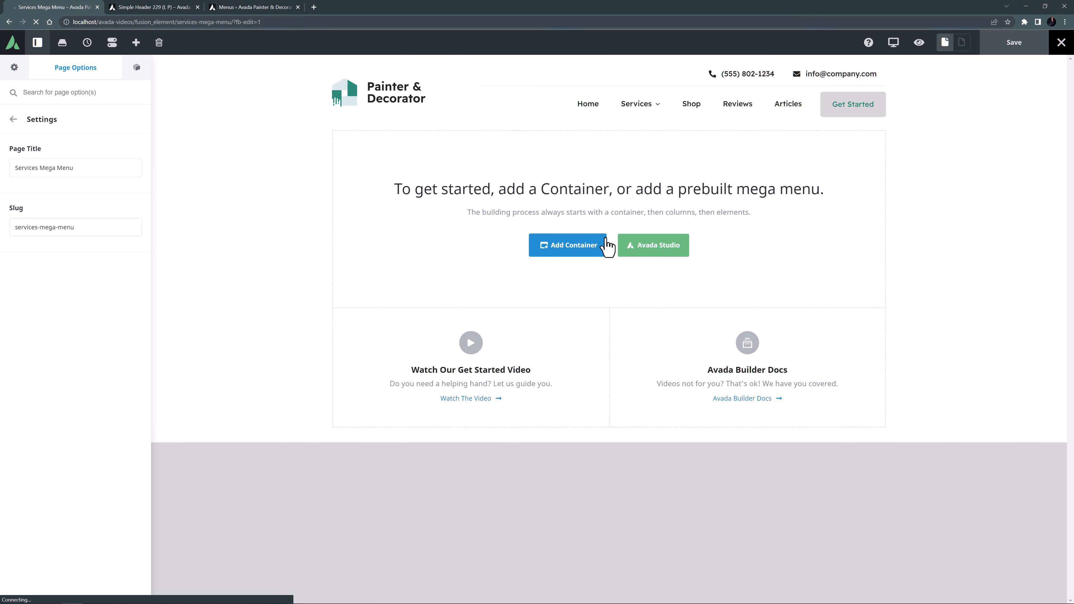
# Import the prebuilt Services Mega Menu 3622 from Avada Studio, using local colors and typography and placeholder images.
pyautogui.click(652, 250)
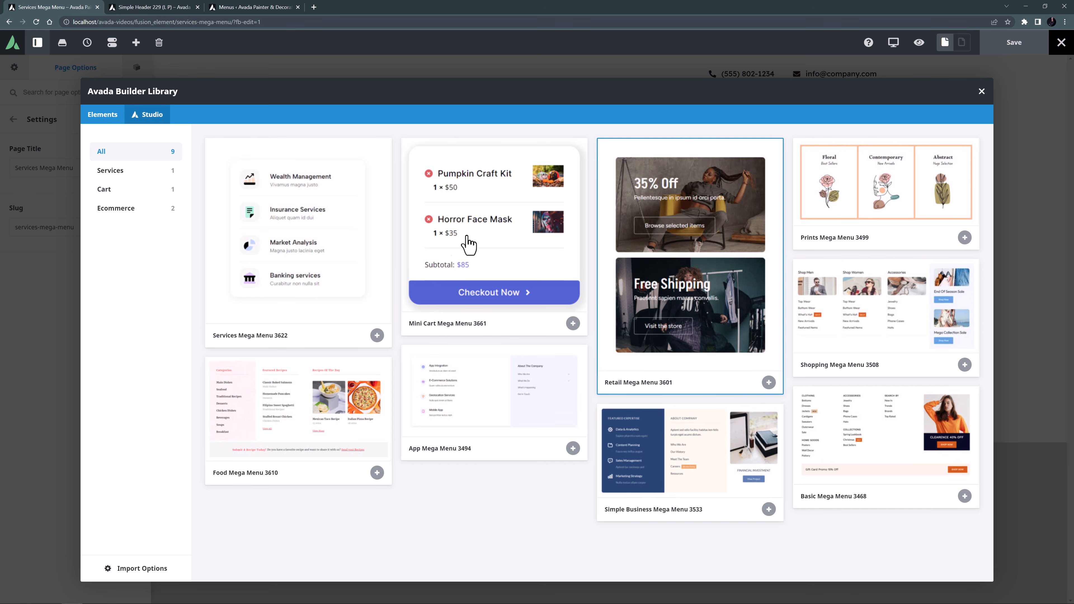
pyautogui.click(336, 233)
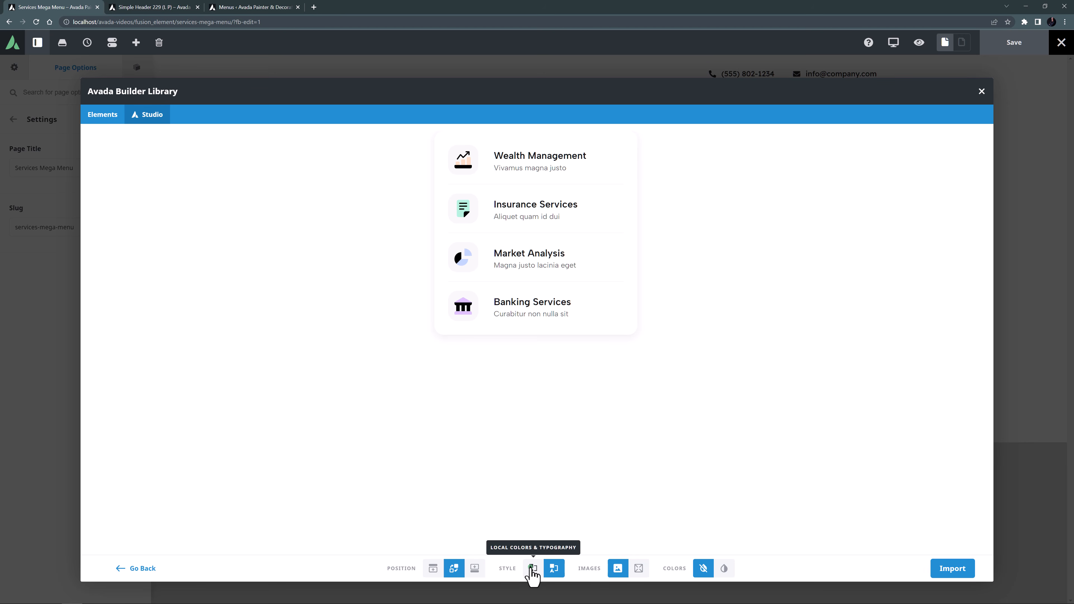
pyautogui.click(532, 568)
pyautogui.click(638, 568)
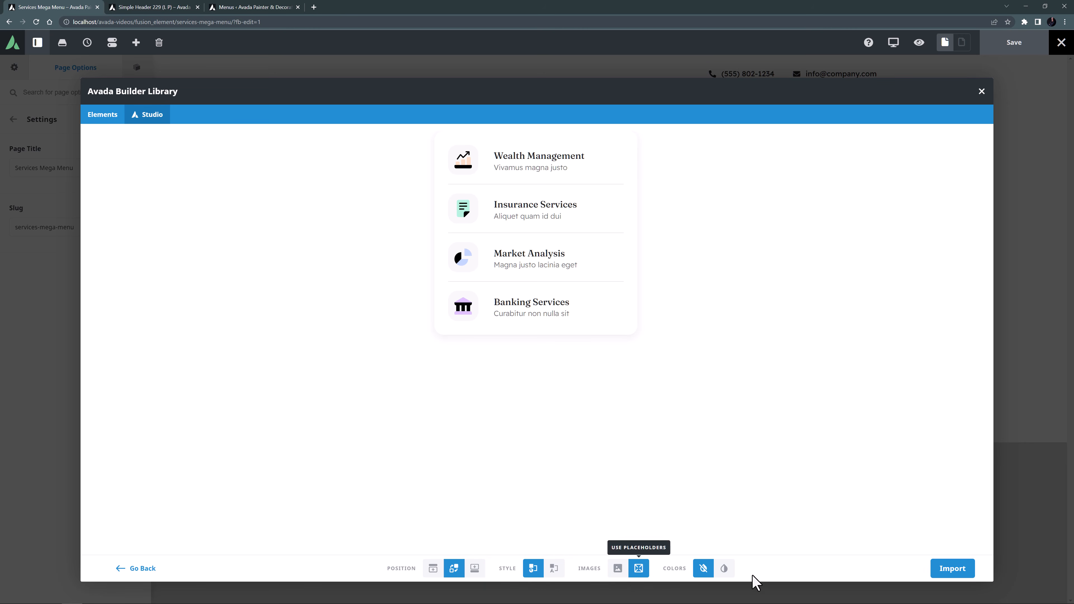
pyautogui.click(939, 568)
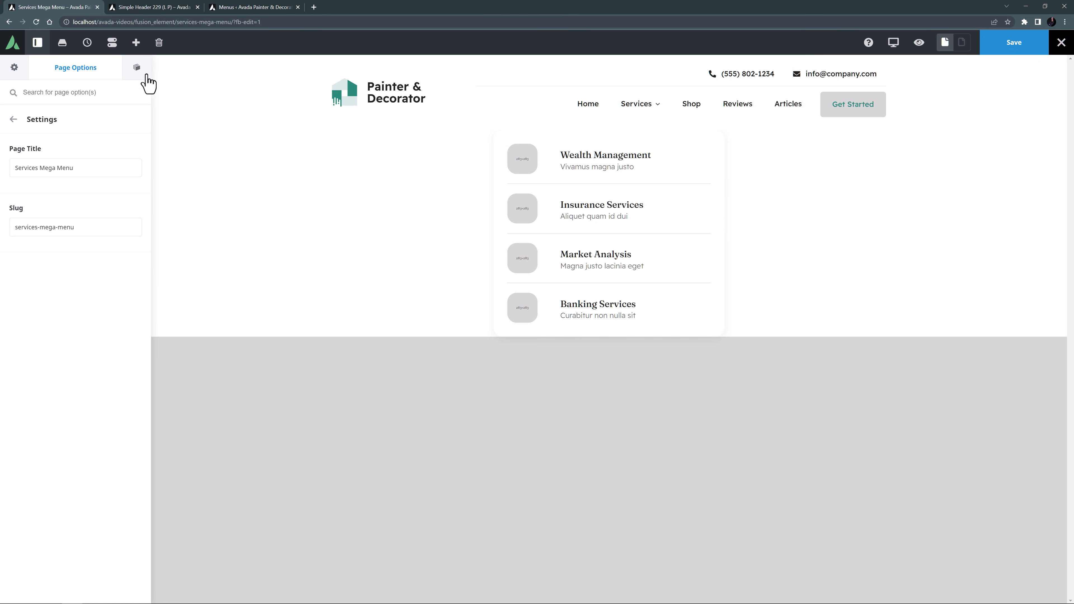
# Expand the first nested columns in the element structure, and set 0px padding on the mega menu's container.
pyautogui.click(133, 67)
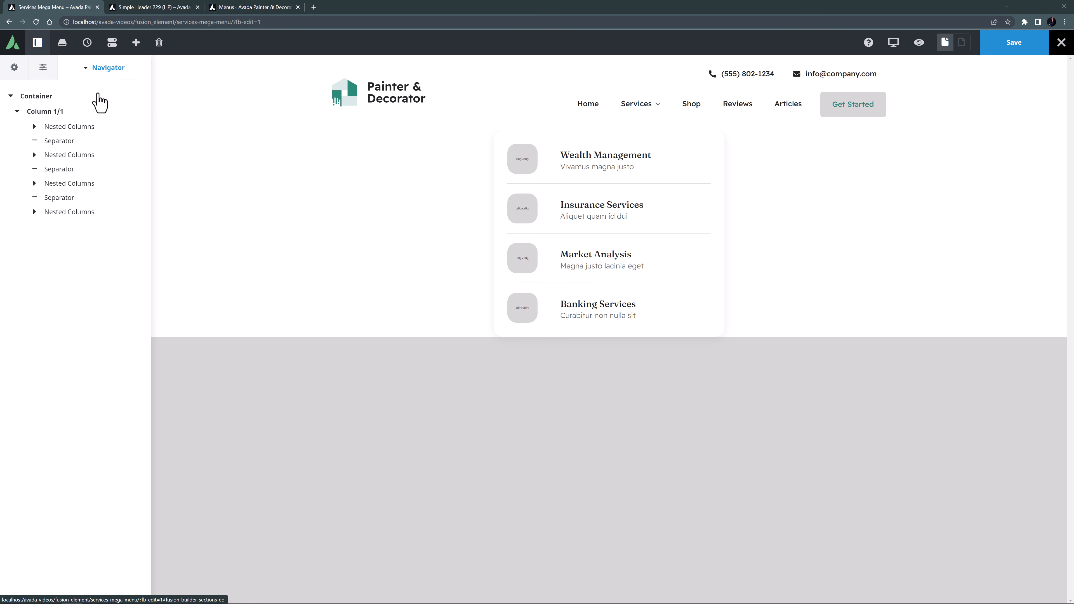
pyautogui.click(34, 126)
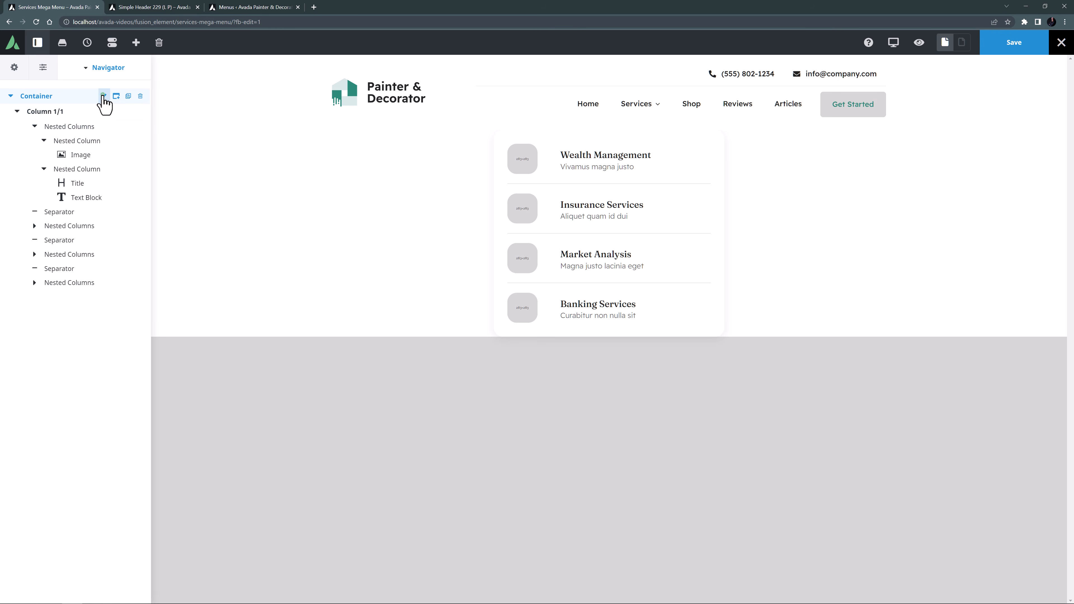
pyautogui.click(103, 96)
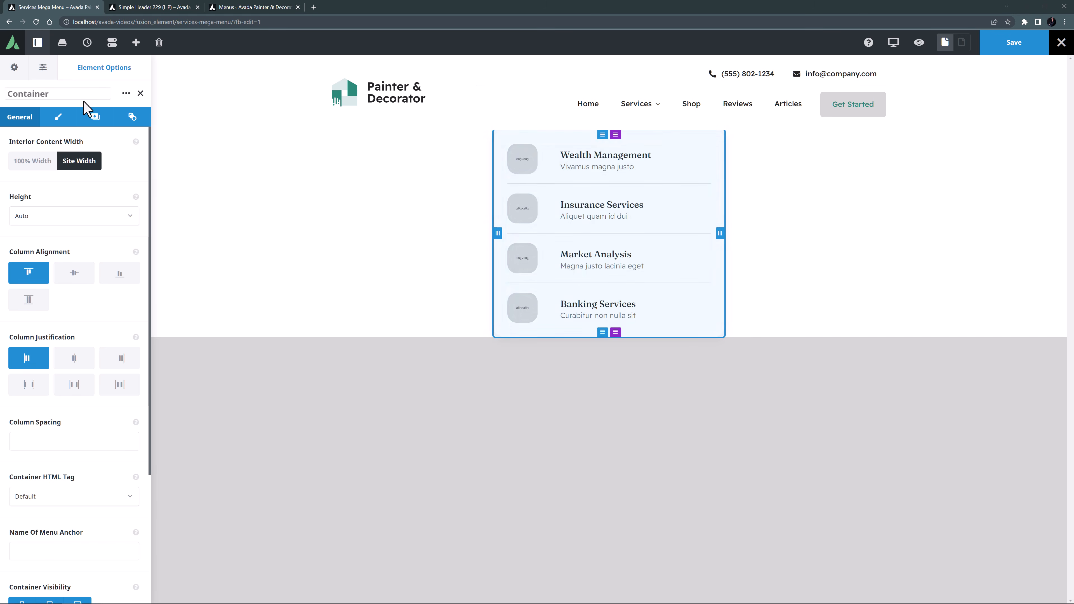
pyautogui.click(57, 121)
pyautogui.click(27, 234)
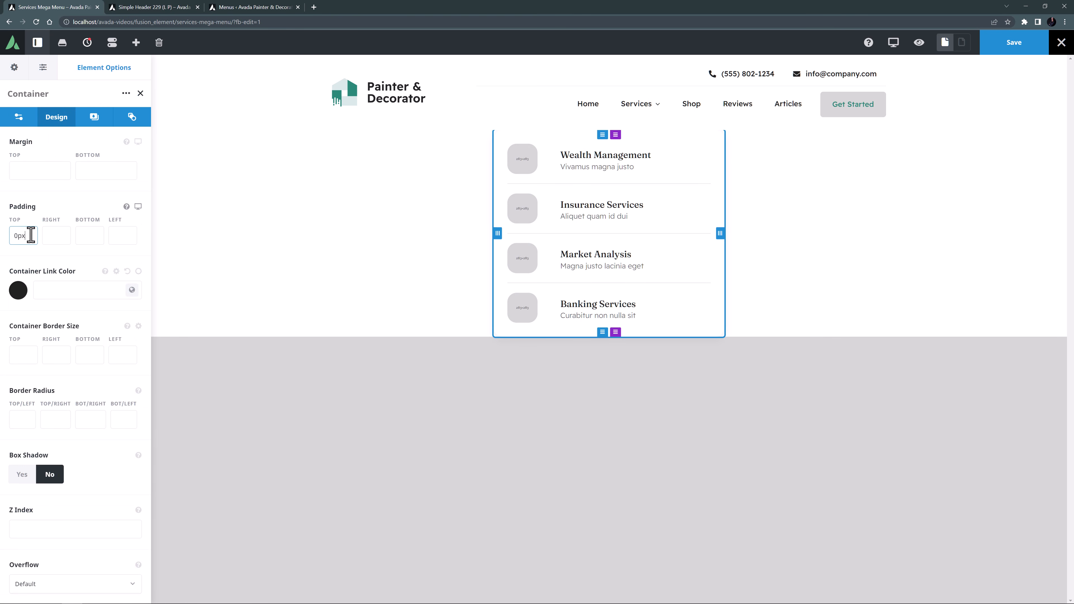
pyautogui.press('Tab')
pyautogui.write('0px')
pyautogui.click(140, 92)
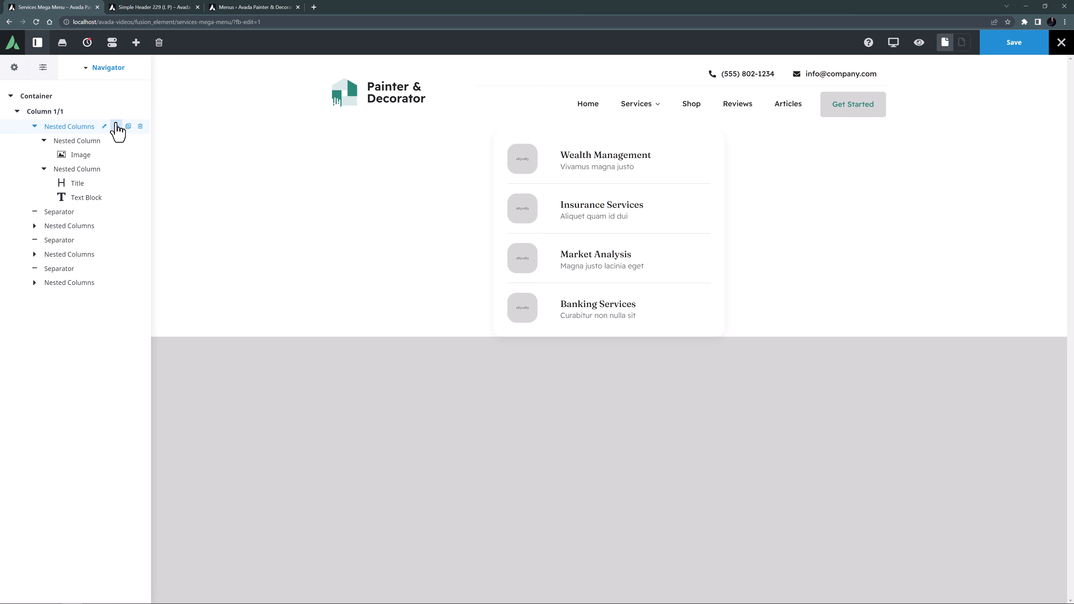
# Replace the placeholder image of the Wealth Management item with services1.jpg from the media library.
pyautogui.click(104, 127)
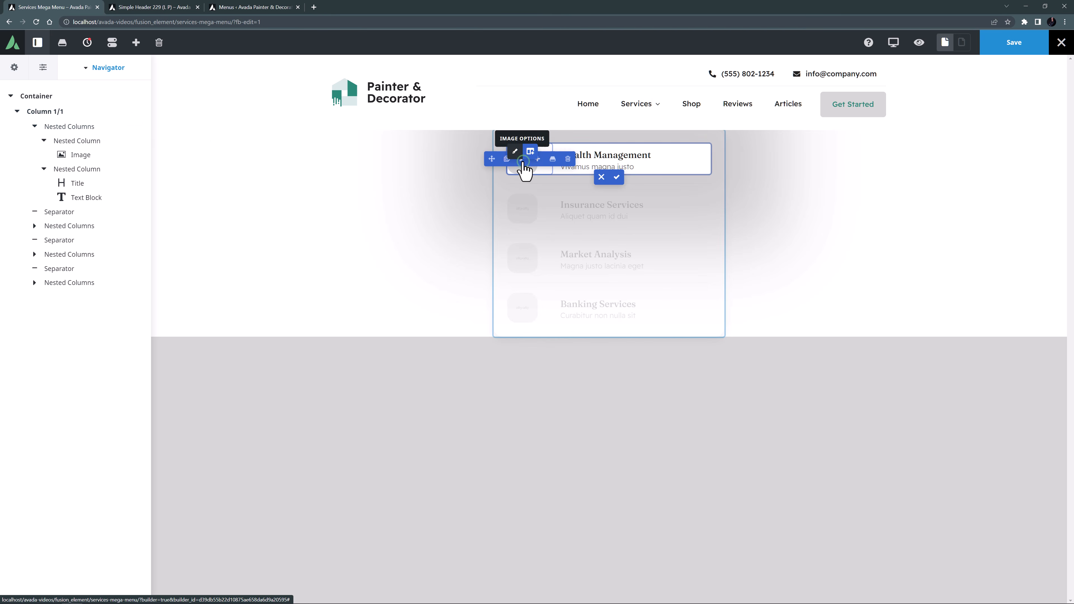
pyautogui.click(523, 161)
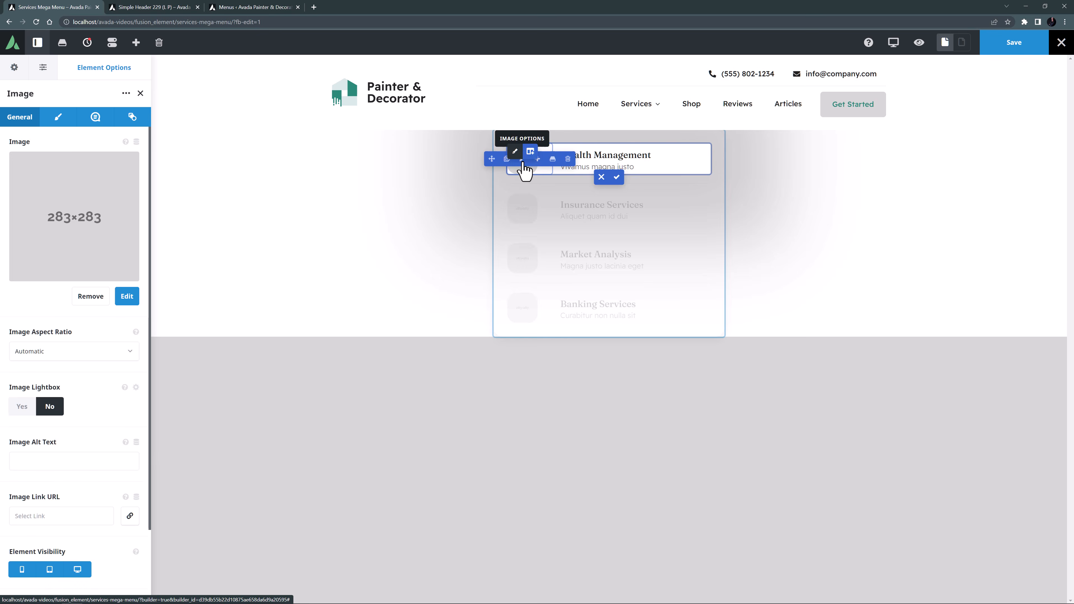
pyautogui.click(98, 299)
pyautogui.click(76, 188)
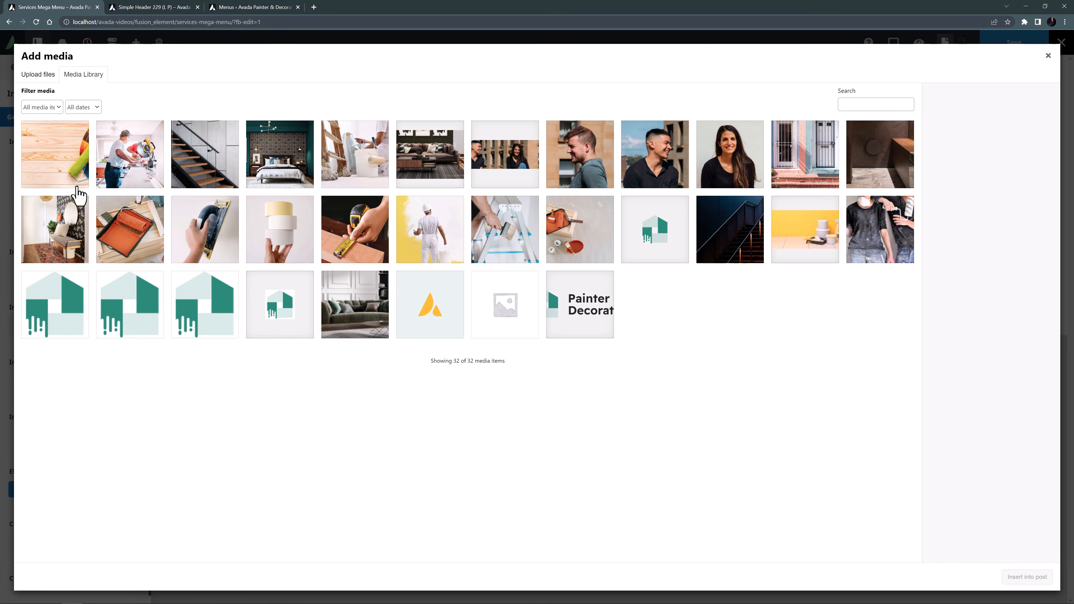
pyautogui.click(353, 156)
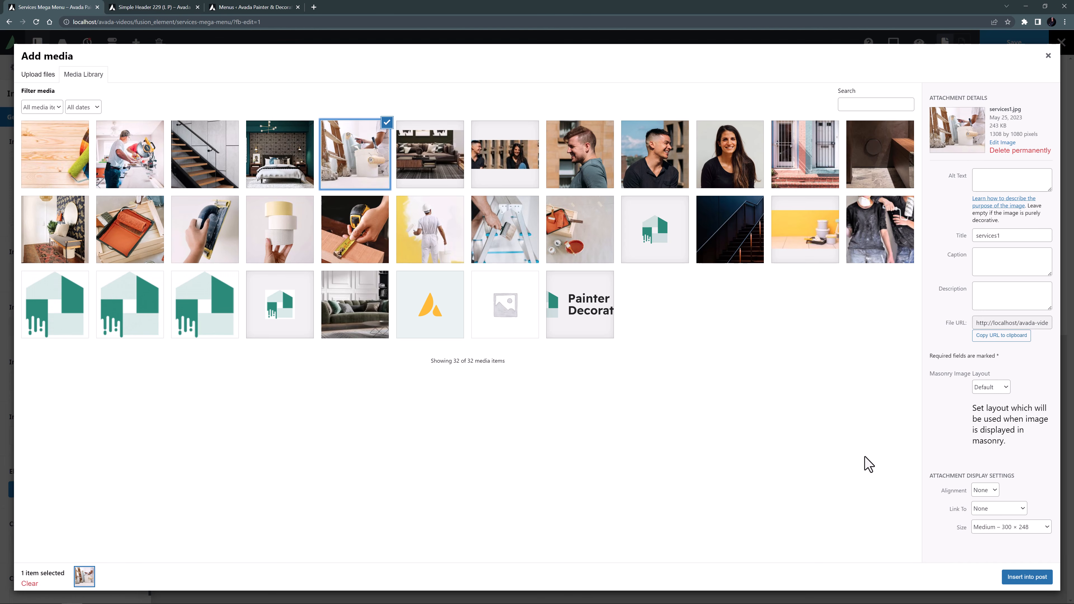
pyautogui.click(989, 529)
pyautogui.click(985, 459)
pyautogui.click(1025, 576)
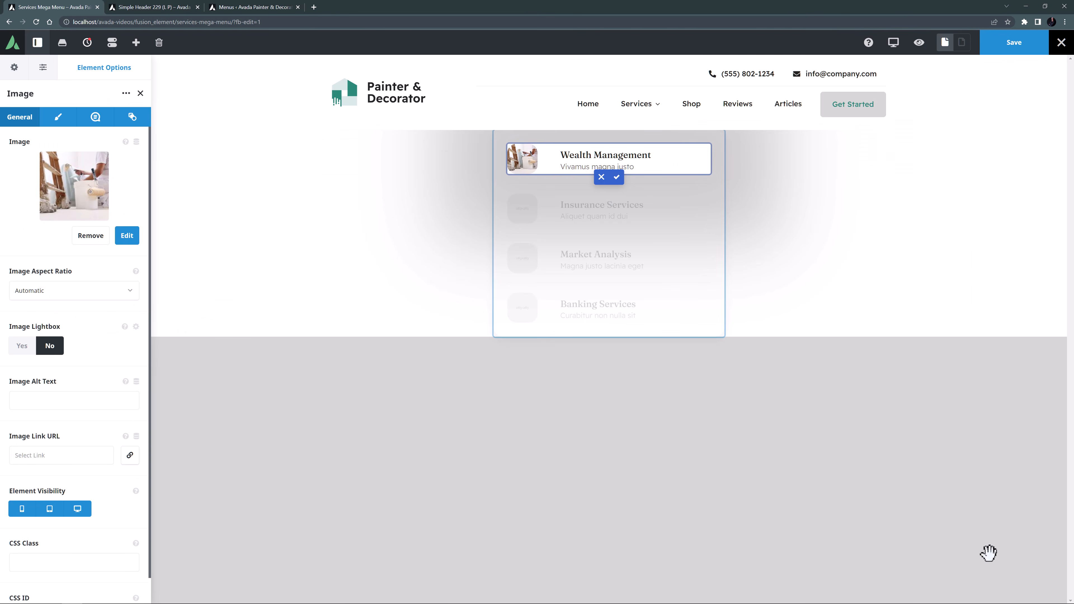
# Set the first item's image aspect ratio to 1:1 and link the image to the General Painting page.
pyautogui.click(70, 292)
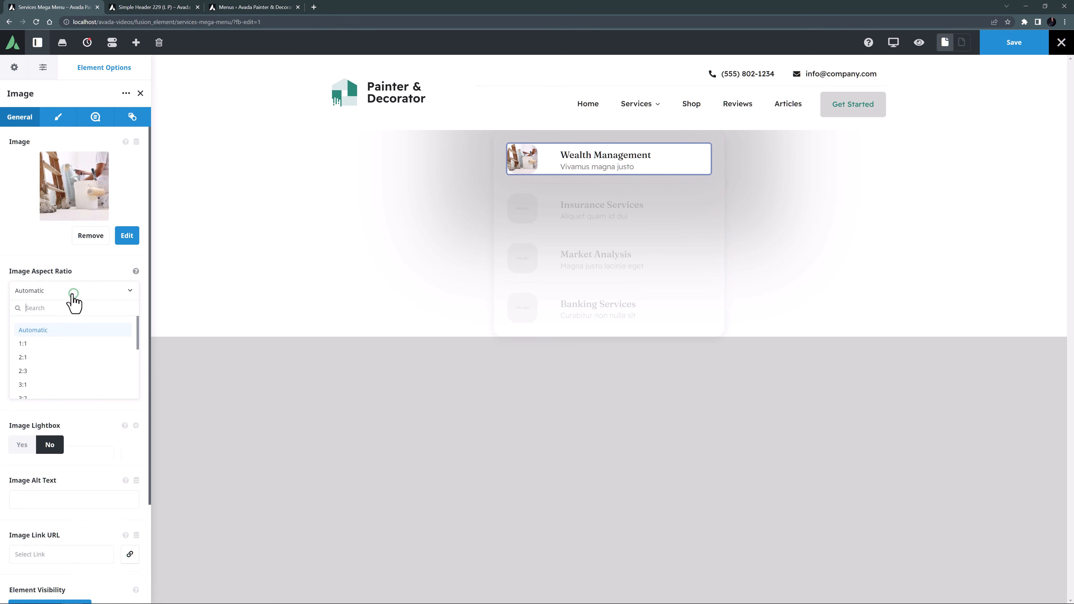
pyautogui.click(44, 343)
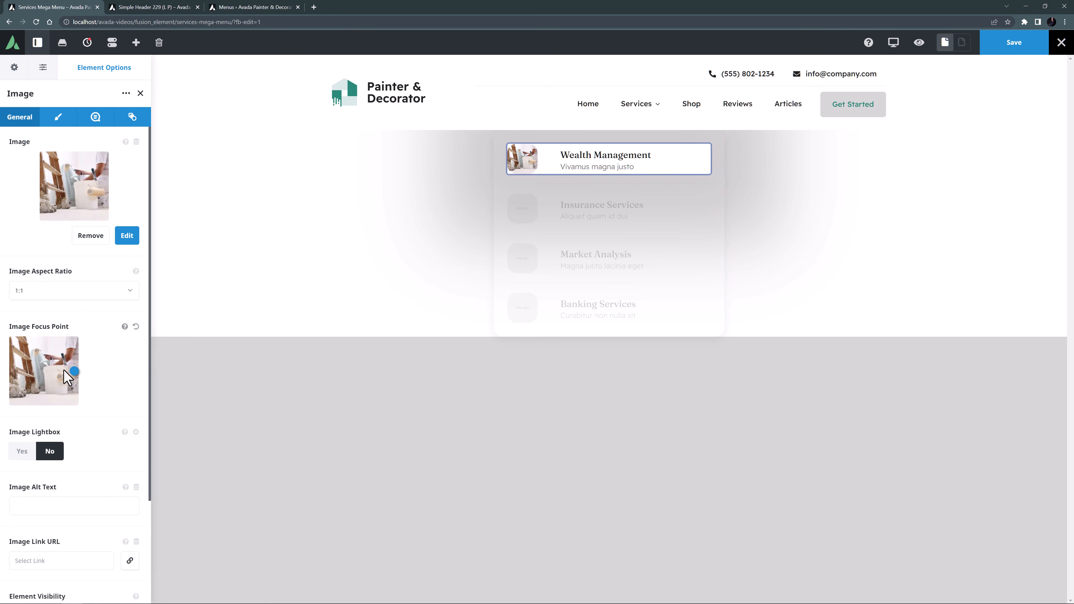
pyautogui.click(130, 562)
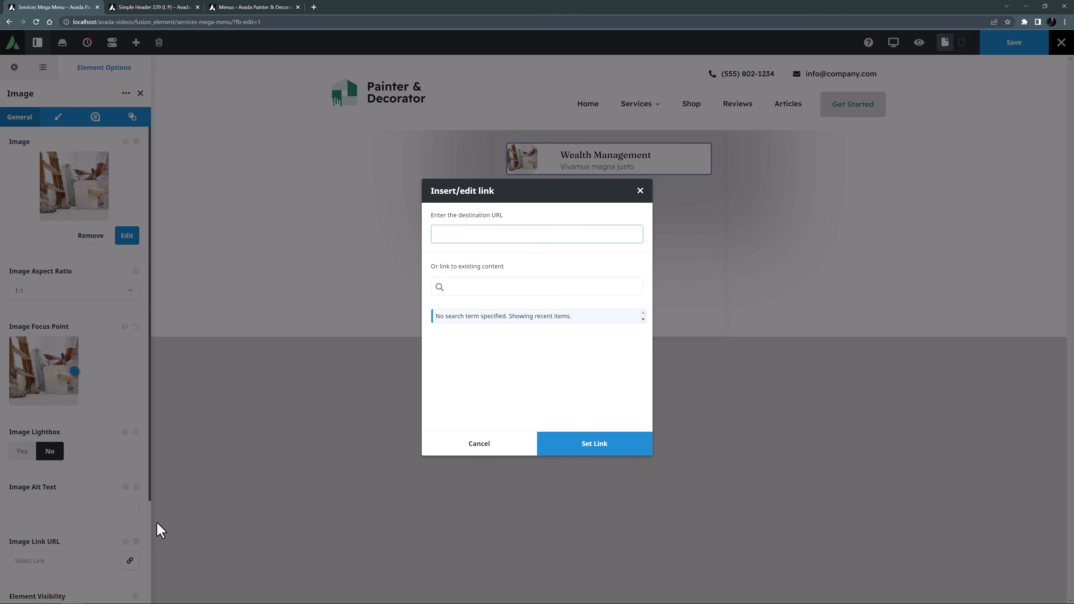
pyautogui.click(450, 371)
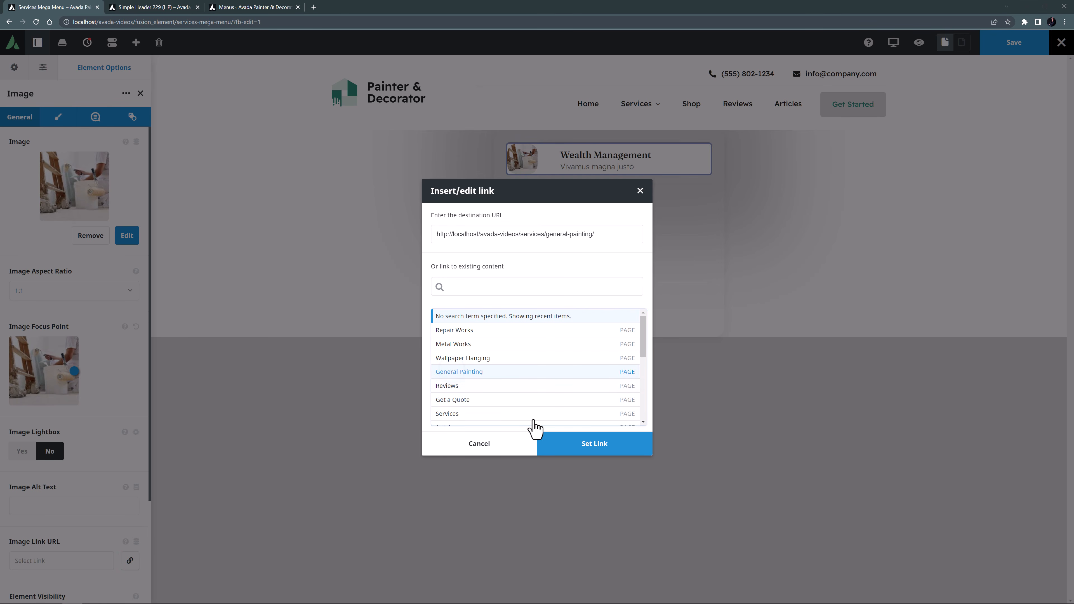
pyautogui.click(563, 444)
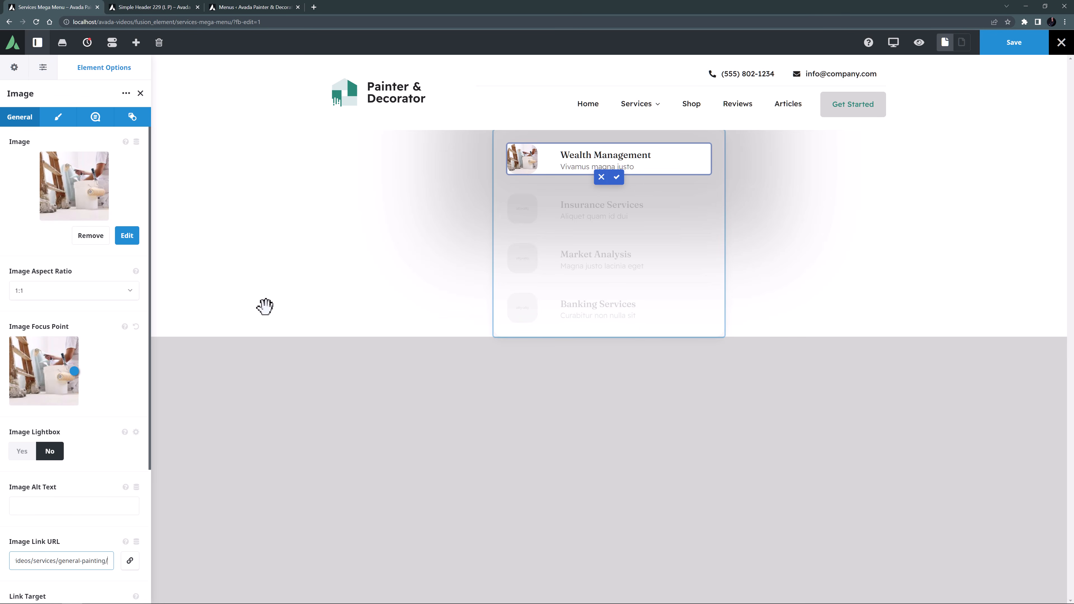
# Set the first item's image max width to 75px.
pyautogui.click(57, 119)
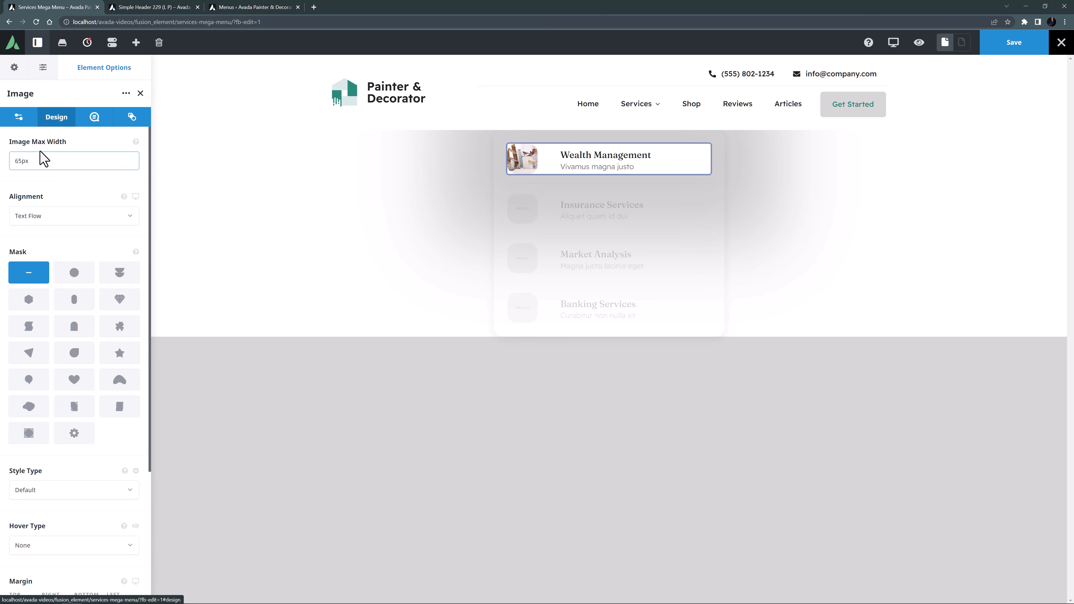
pyautogui.click(22, 161)
pyautogui.moveTo(16, 161); pyautogui.dragTo(1, 163)
pyautogui.write('7')
pyautogui.press('Tab')
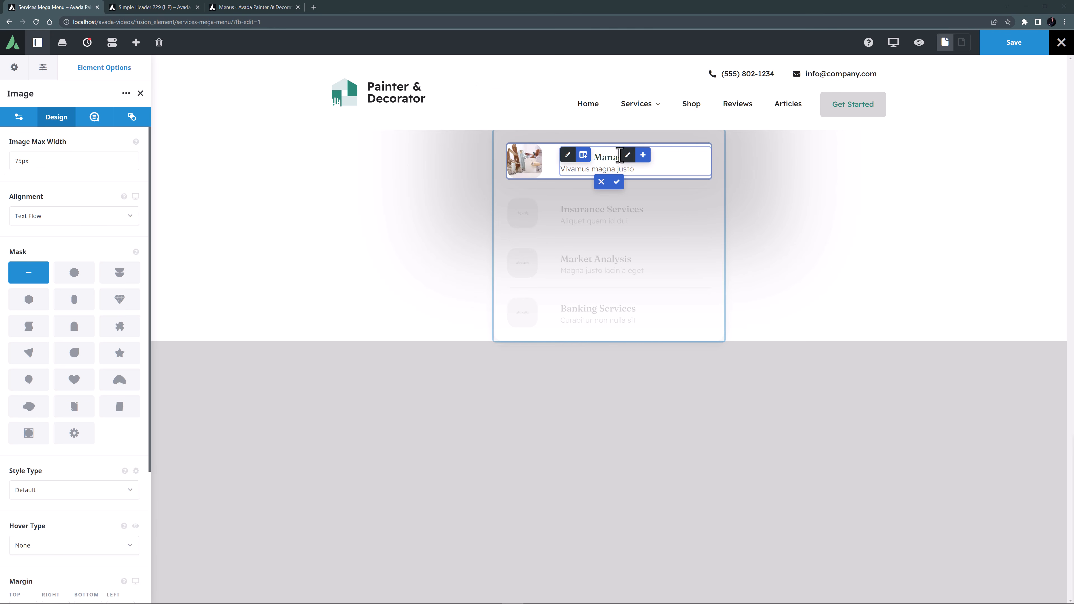
# Change the Wealth Management title to General Painting and link it to the General Painting page.
pyautogui.click(626, 156)
pyautogui.moveTo(88, 279); pyautogui.dragTo(5, 275)
pyautogui.write('General Painting')
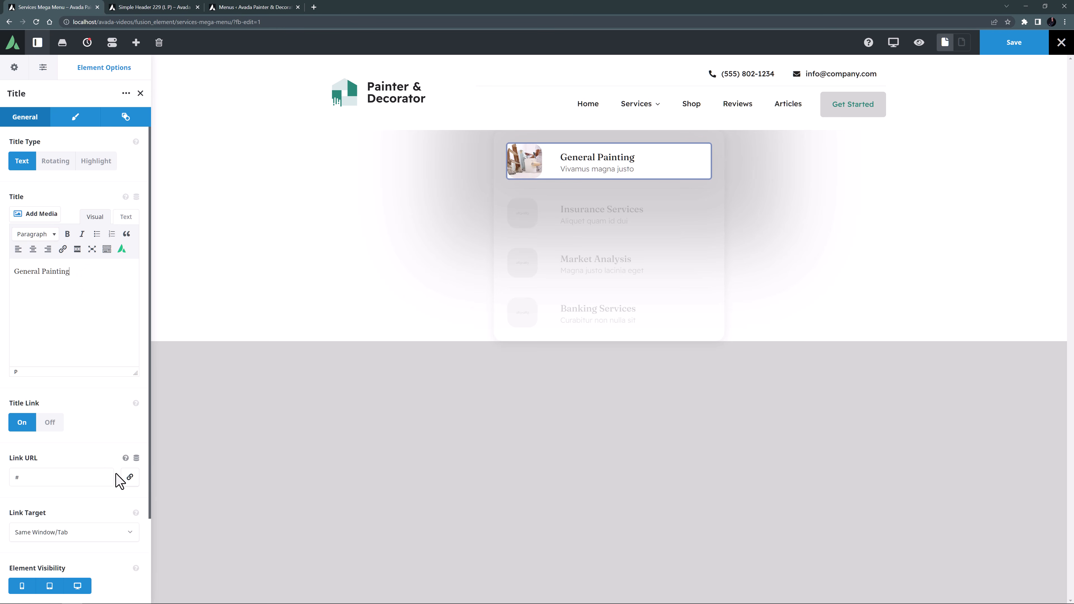
pyautogui.click(129, 477)
pyautogui.click(460, 371)
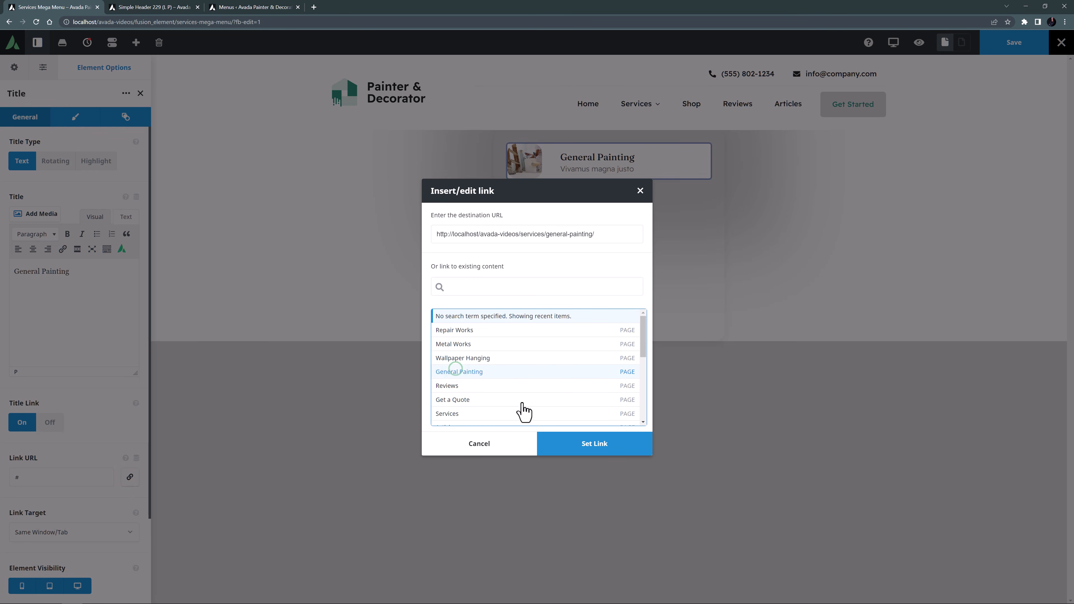
pyautogui.click(573, 443)
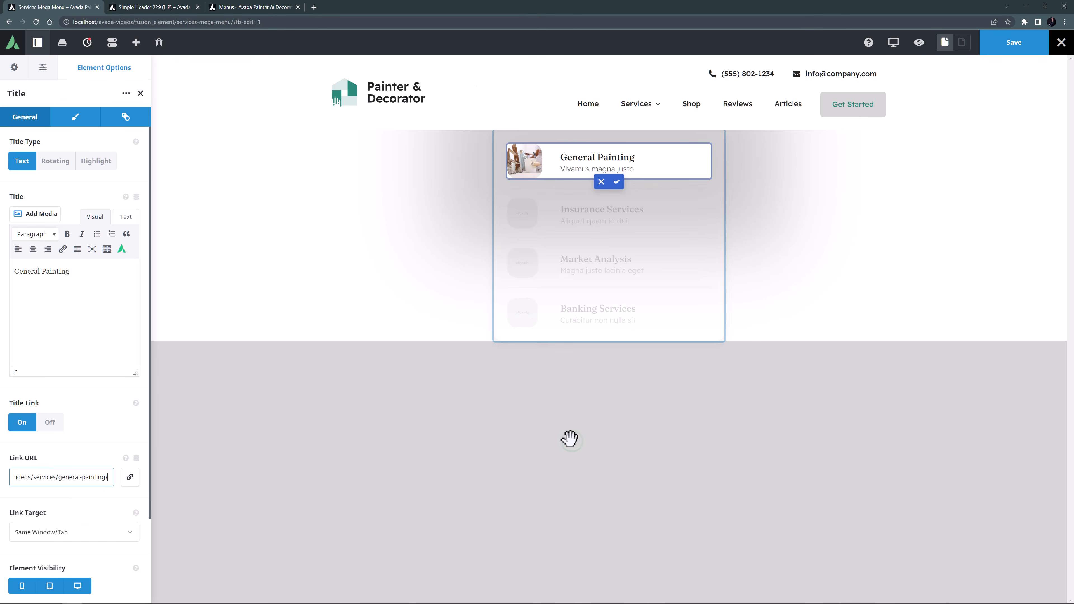
# Set the General Painting title's top margin to 0px and close its options.
pyautogui.click(70, 119)
pyautogui.click(14, 528)
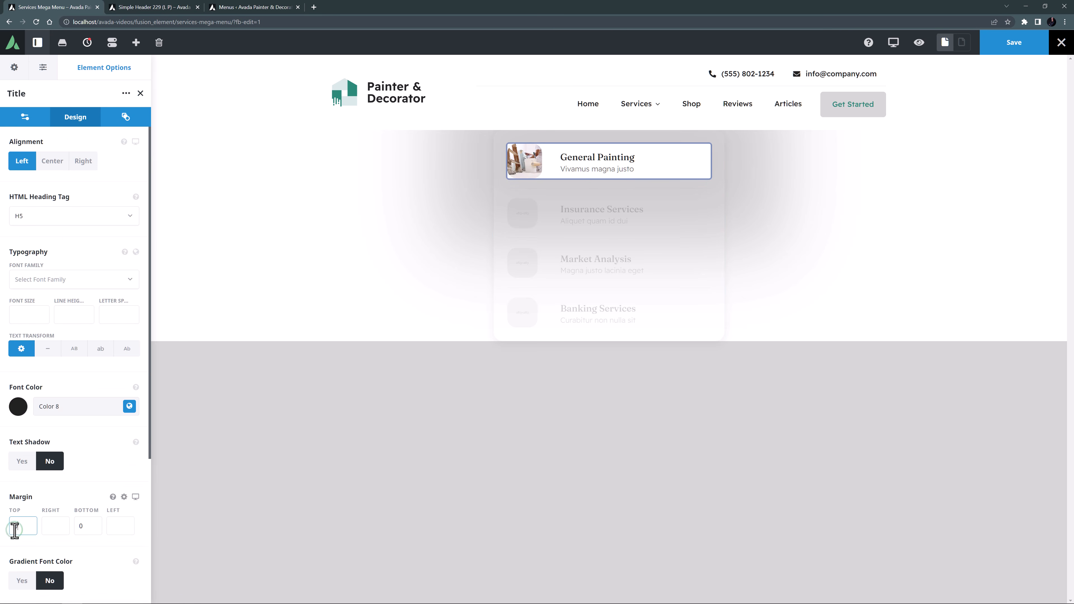
pyautogui.write('0px')
pyautogui.press('Tab')
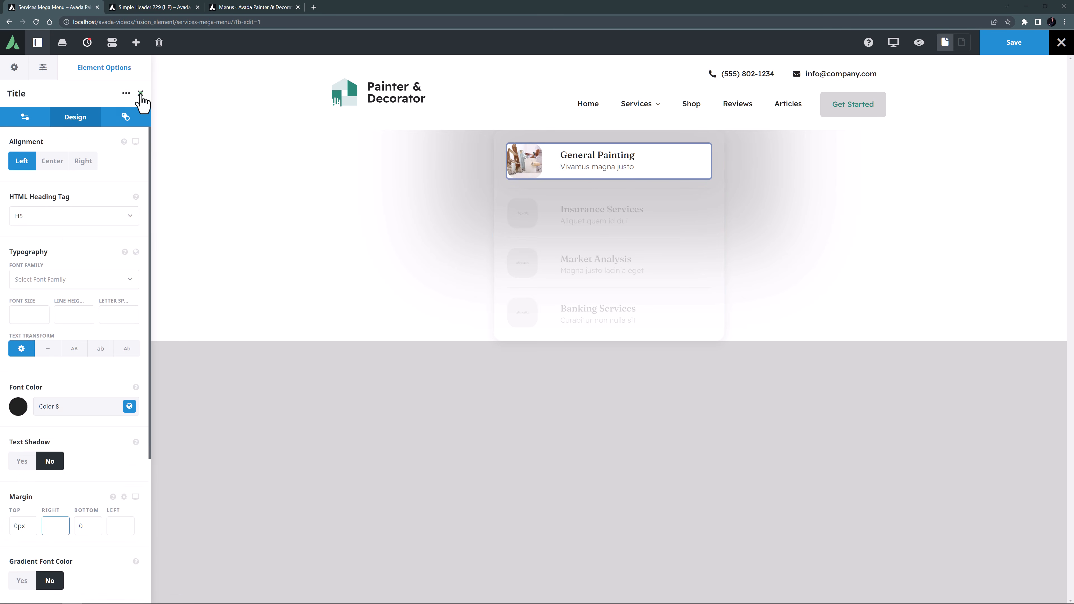
pyautogui.click(140, 93)
# Duplicate the General Painting nested columns, move the copy below the first separator, and delete the Insurance Services nested columns.
pyautogui.click(128, 126)
pyautogui.moveTo(86, 211); pyautogui.dragTo(87, 229)
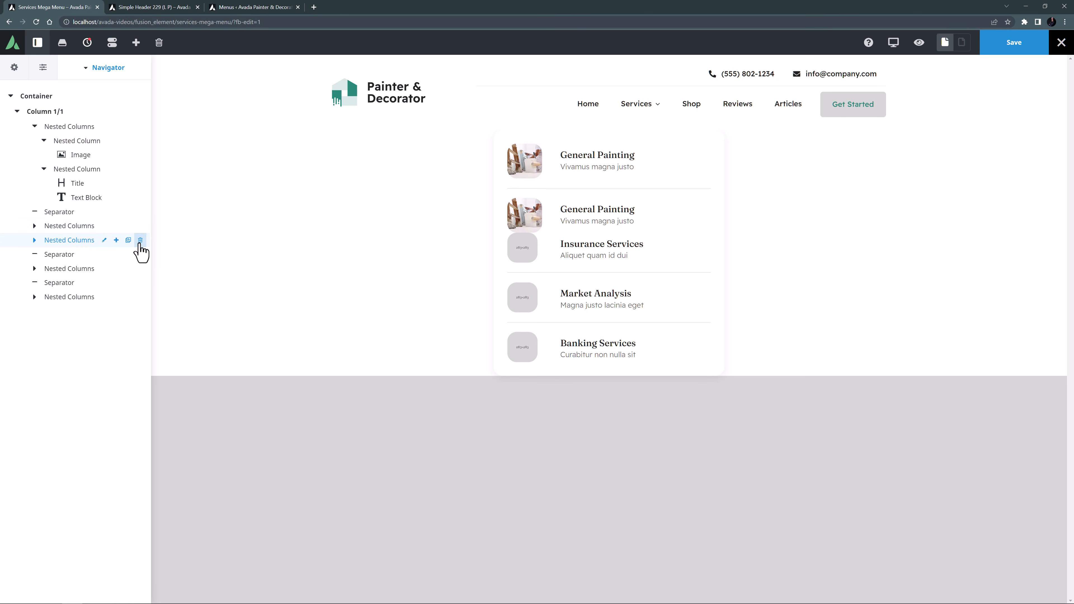
pyautogui.click(140, 240)
# Replace the Market Analysis and Banking Services nested columns with duplicates of the General Painting nested columns, each placed below its separator.
pyautogui.click(128, 225)
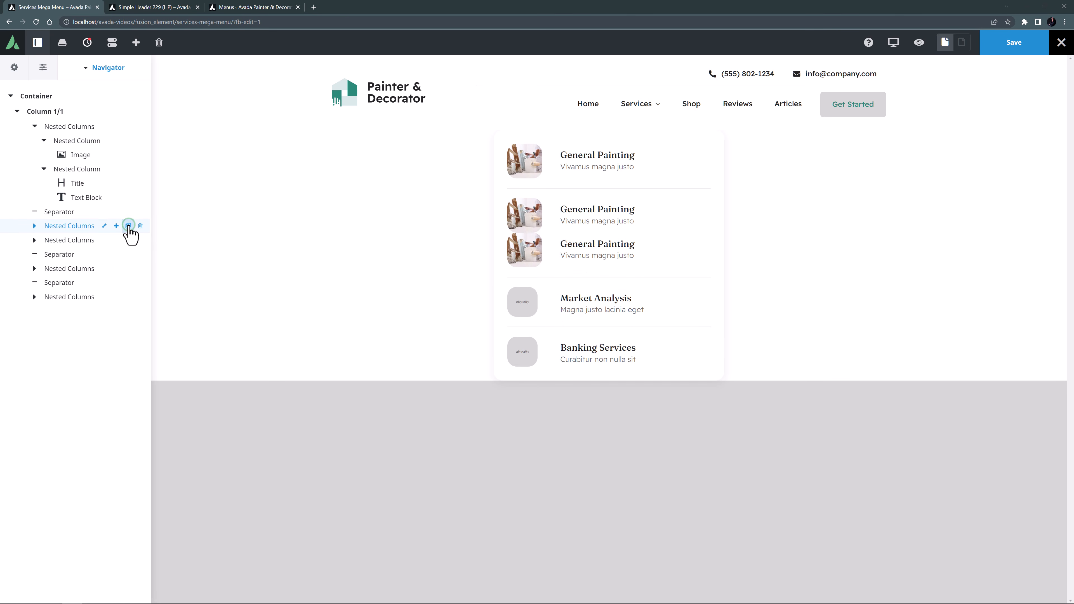
pyautogui.moveTo(87, 242); pyautogui.dragTo(90, 266)
pyautogui.click(140, 268)
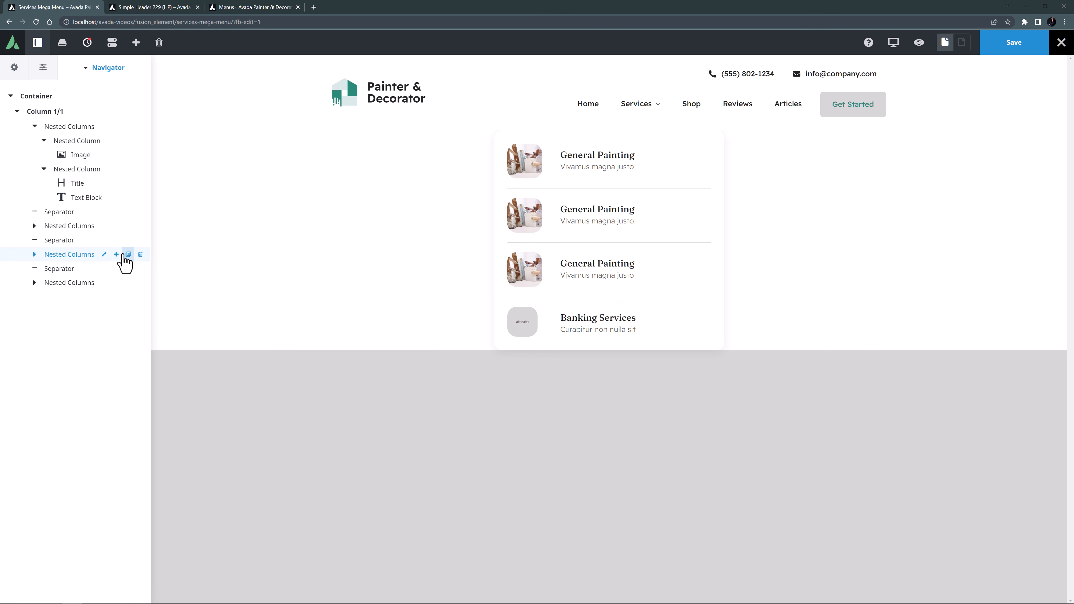
pyautogui.click(128, 254)
pyautogui.moveTo(86, 269); pyautogui.dragTo(88, 292)
pyautogui.click(140, 296)
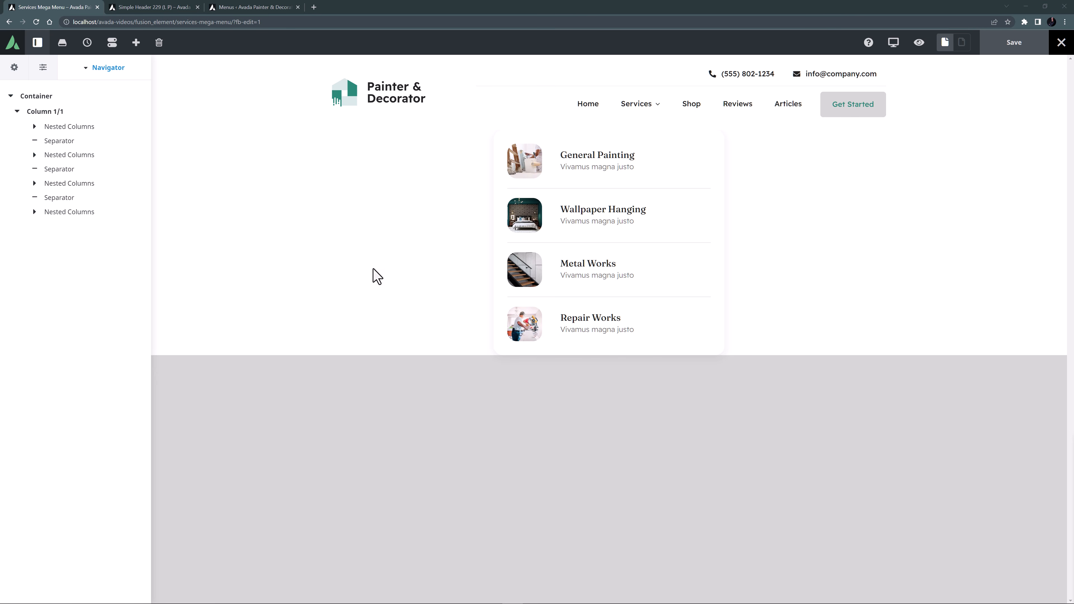
# Assign the Services Mega Menu to the Services item of the Decorator Main Menu and save the menu.
pyautogui.click(234, 7)
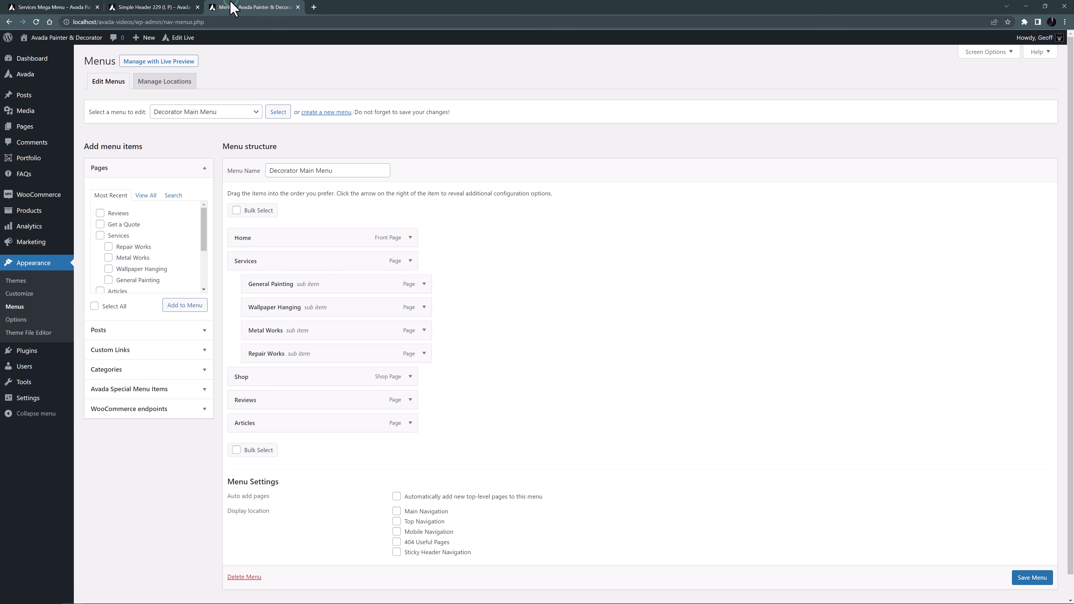
pyautogui.click(409, 260)
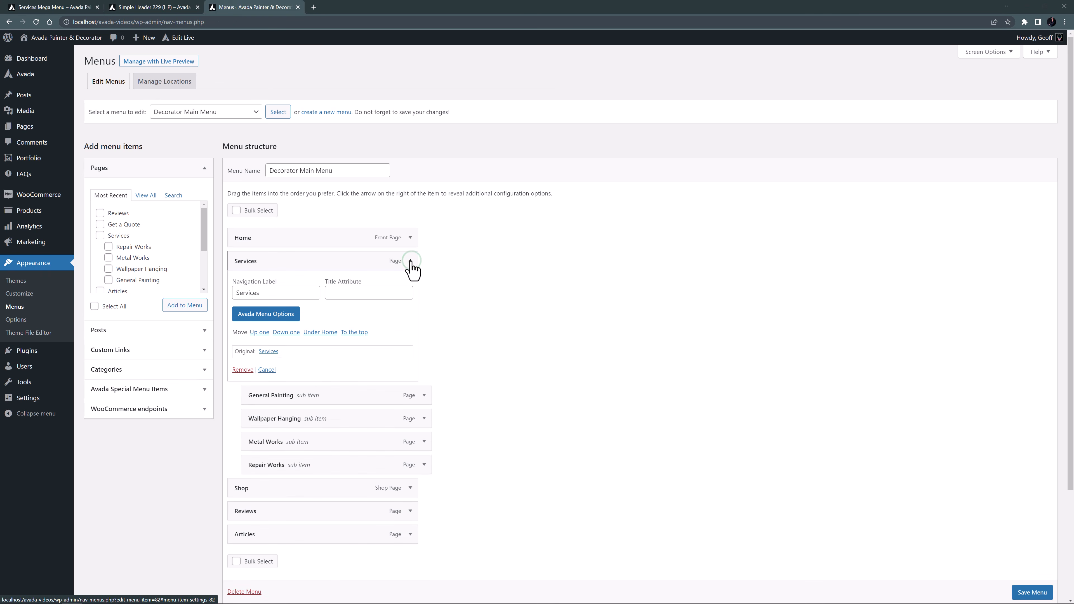
pyautogui.click(257, 316)
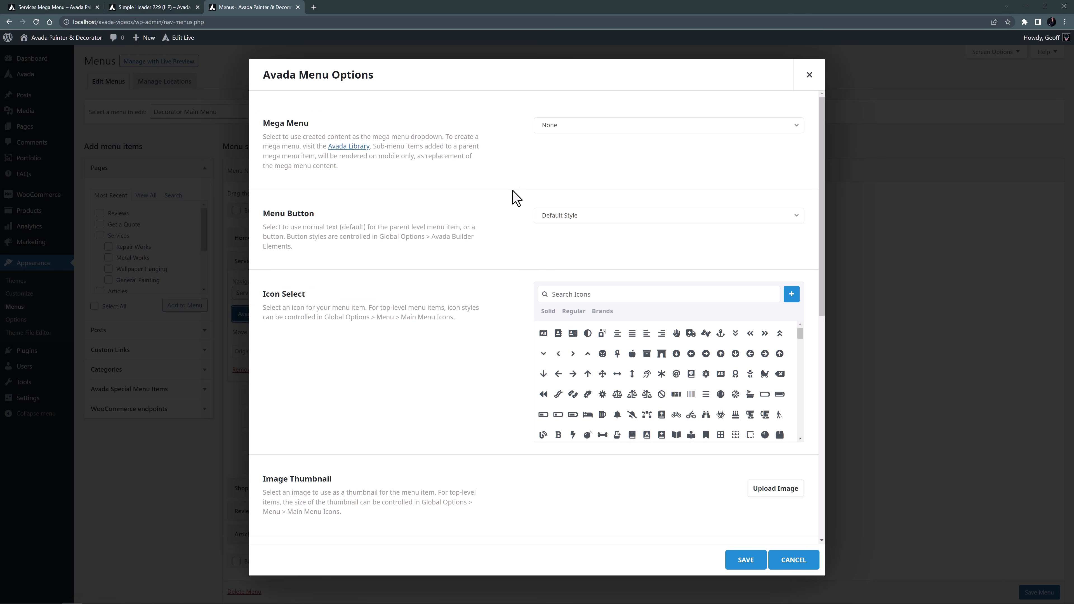
pyautogui.click(558, 132)
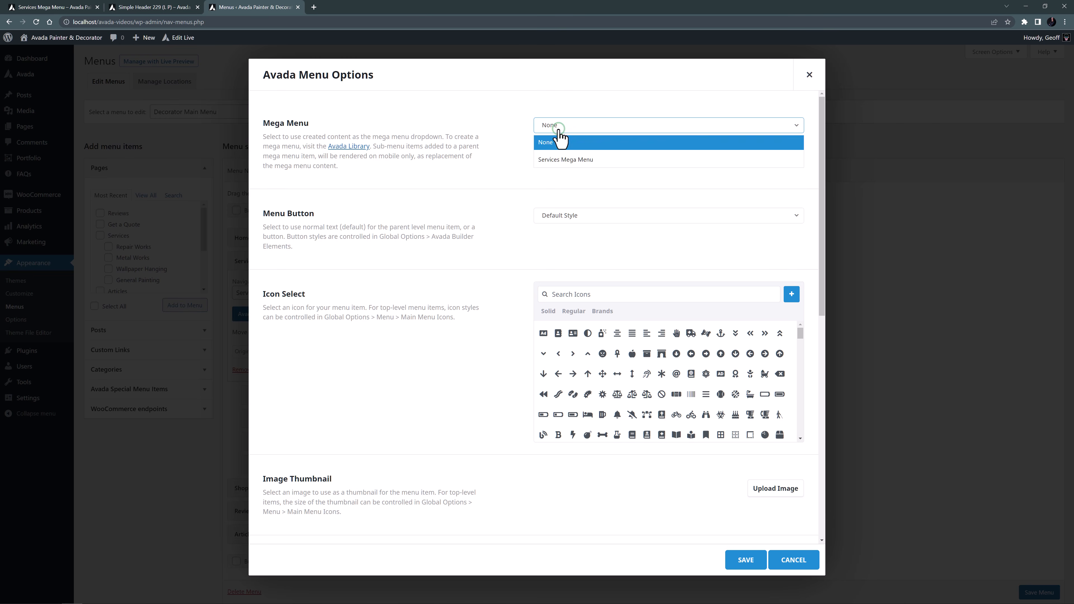
pyautogui.click(561, 161)
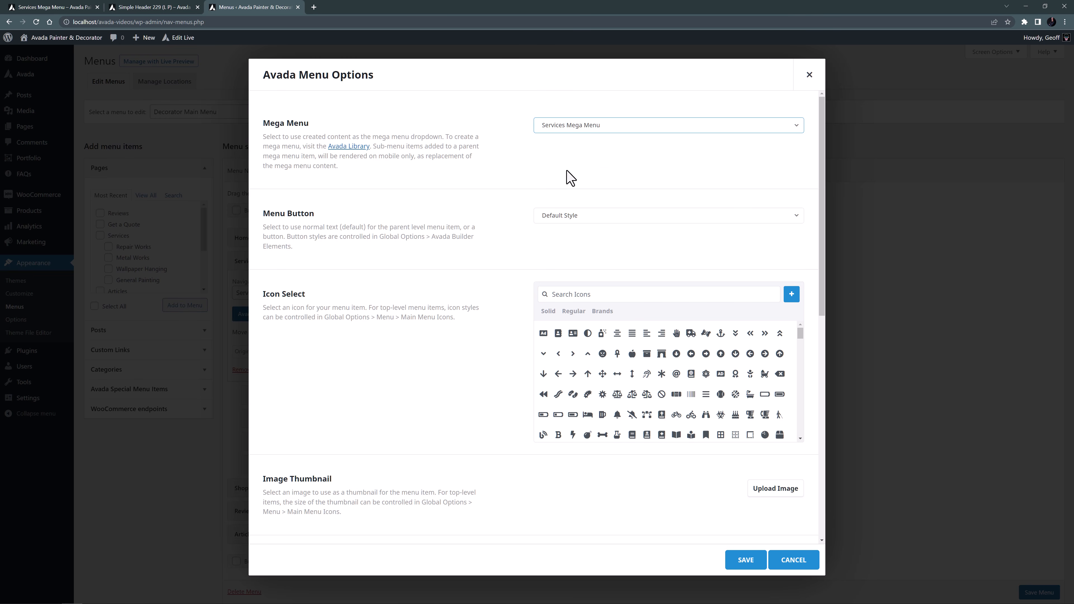
pyautogui.click(744, 562)
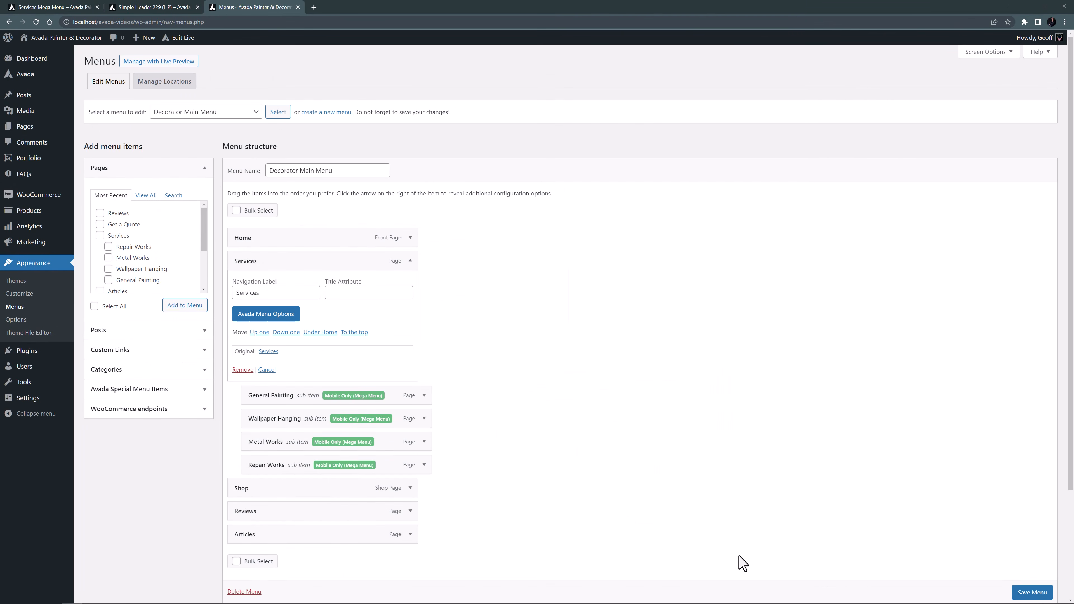
pyautogui.scroll(-1, 1006, 590)
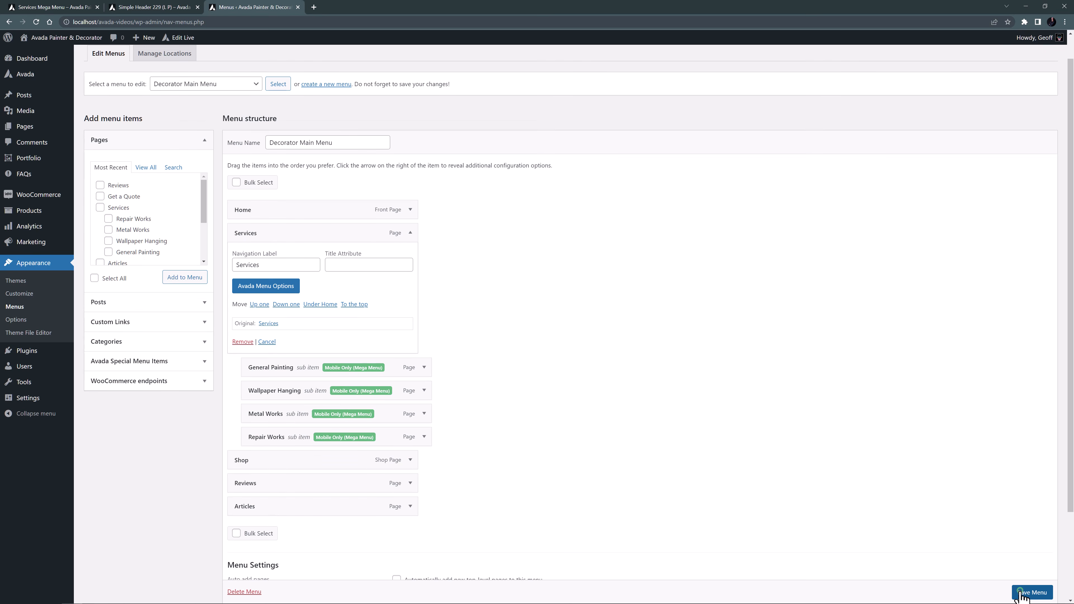
pyautogui.click(1021, 592)
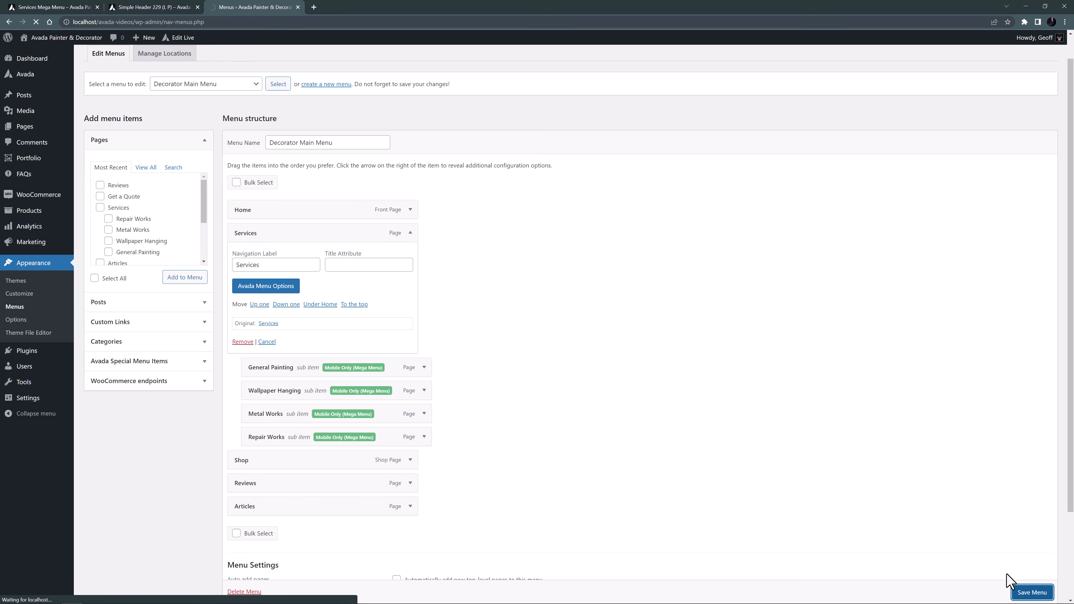
# Reload the Simple Header 229 layout and preview the Services mega menu in the header navigation.
pyautogui.click(169, 7)
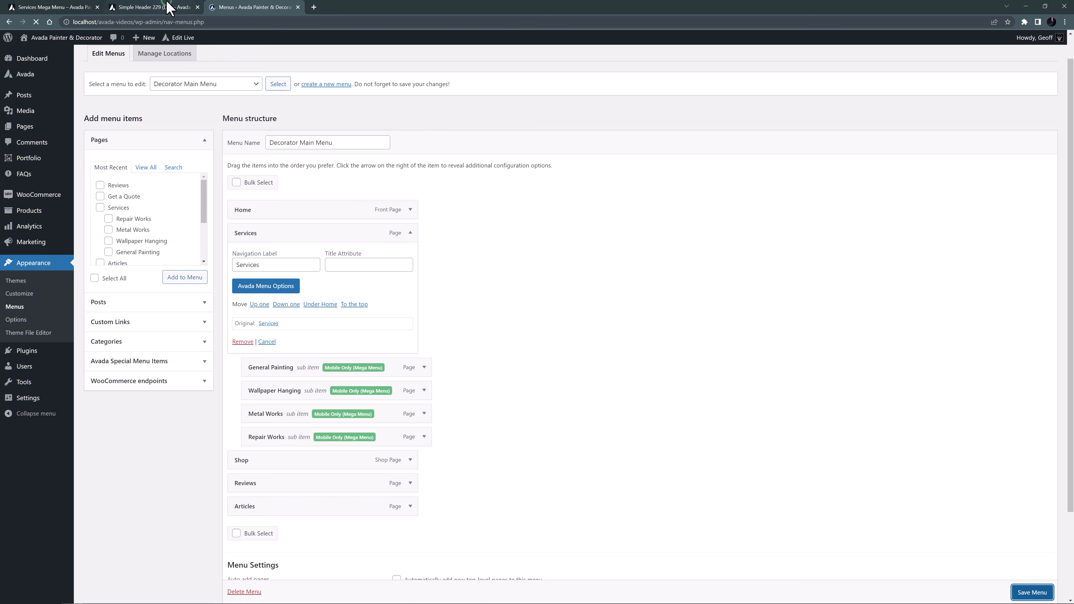
pyautogui.press('F5')
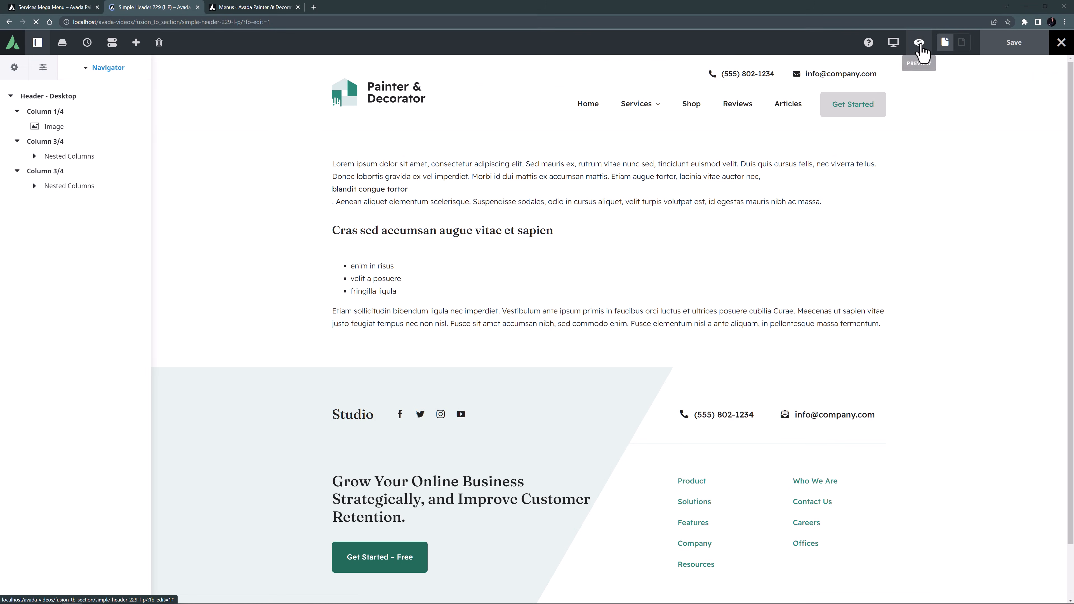
pyautogui.click(920, 42)
pyautogui.moveTo(551, 113)
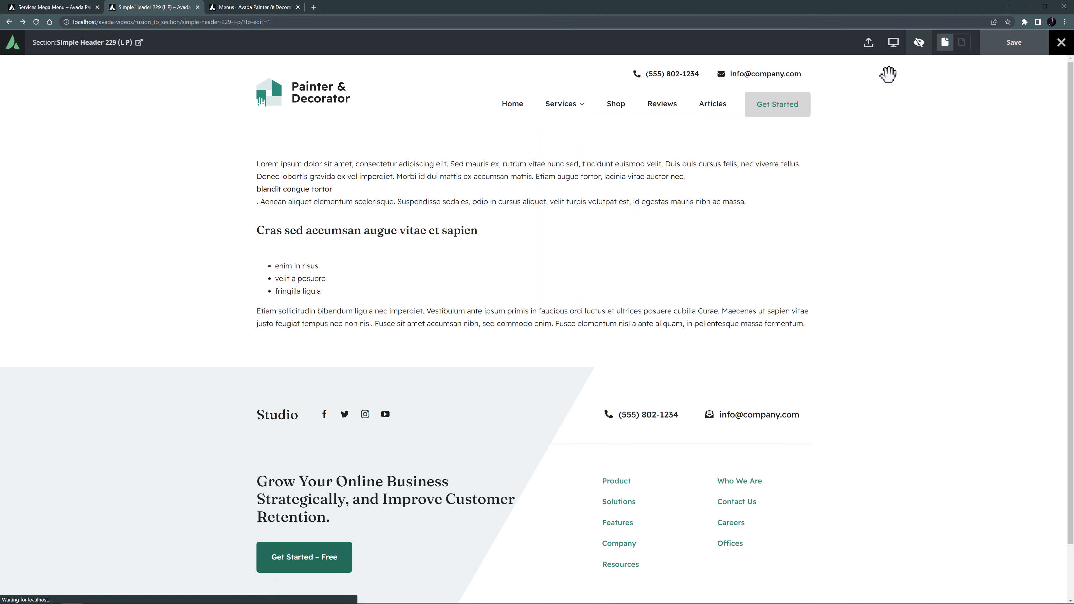
pyautogui.click(920, 43)
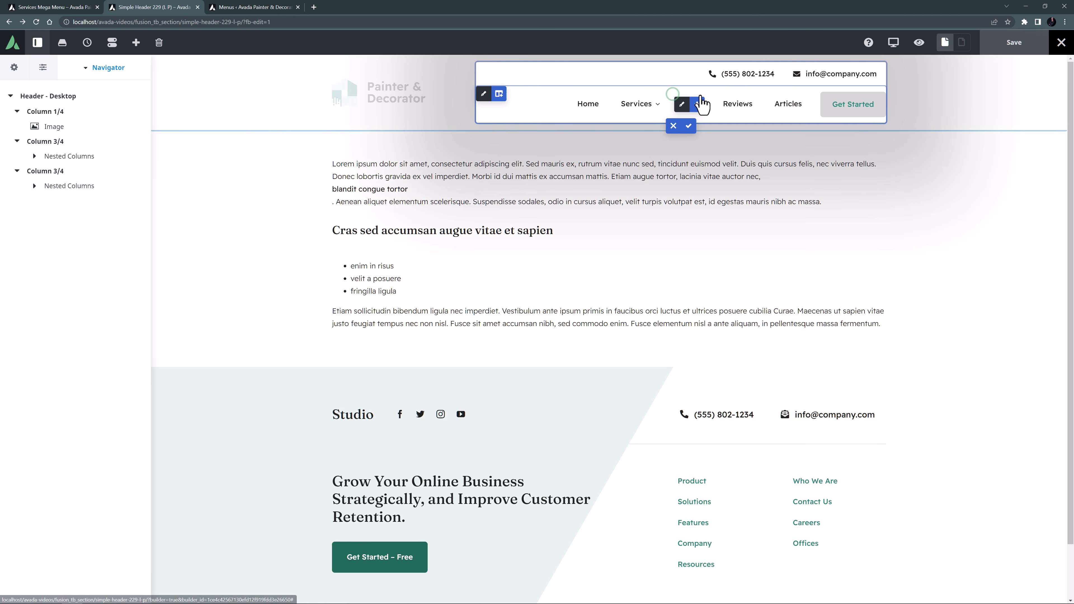
# Link the header's Get Started button to the Get a Quote page and change its text to Get A Quote.
pyautogui.click(834, 104)
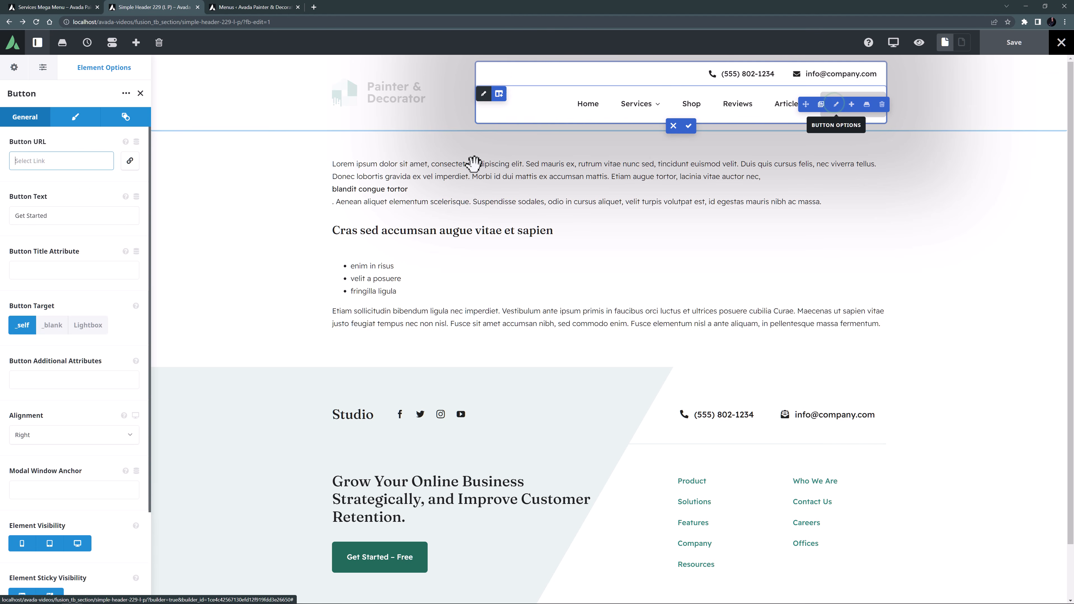
pyautogui.click(127, 163)
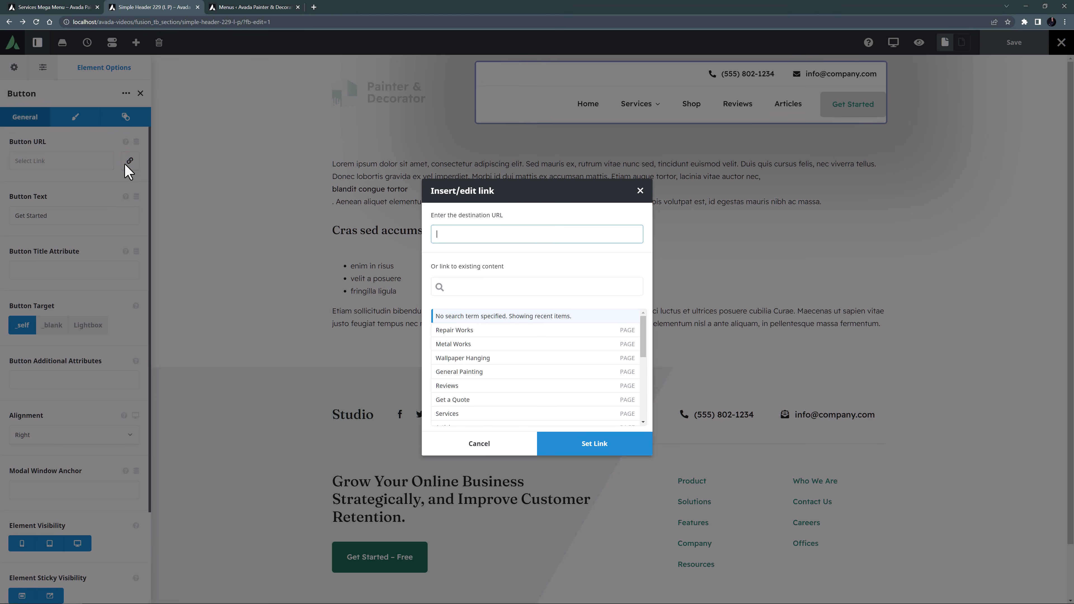
pyautogui.click(448, 402)
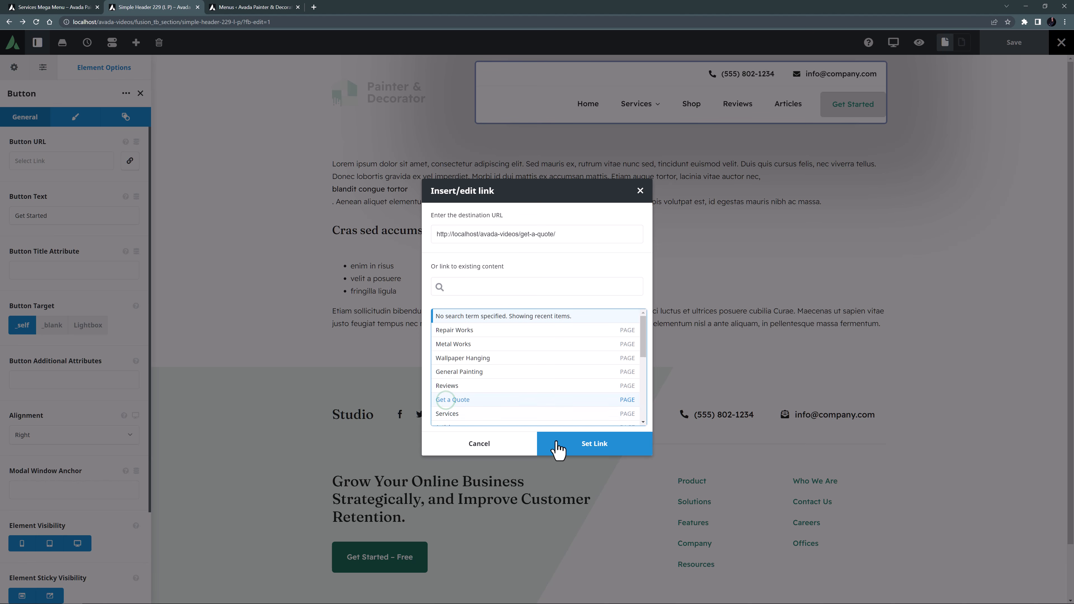
pyautogui.click(571, 442)
pyautogui.moveTo(64, 212); pyautogui.dragTo(7, 211)
pyautogui.write('Get A Quote')
pyautogui.press('Tab')
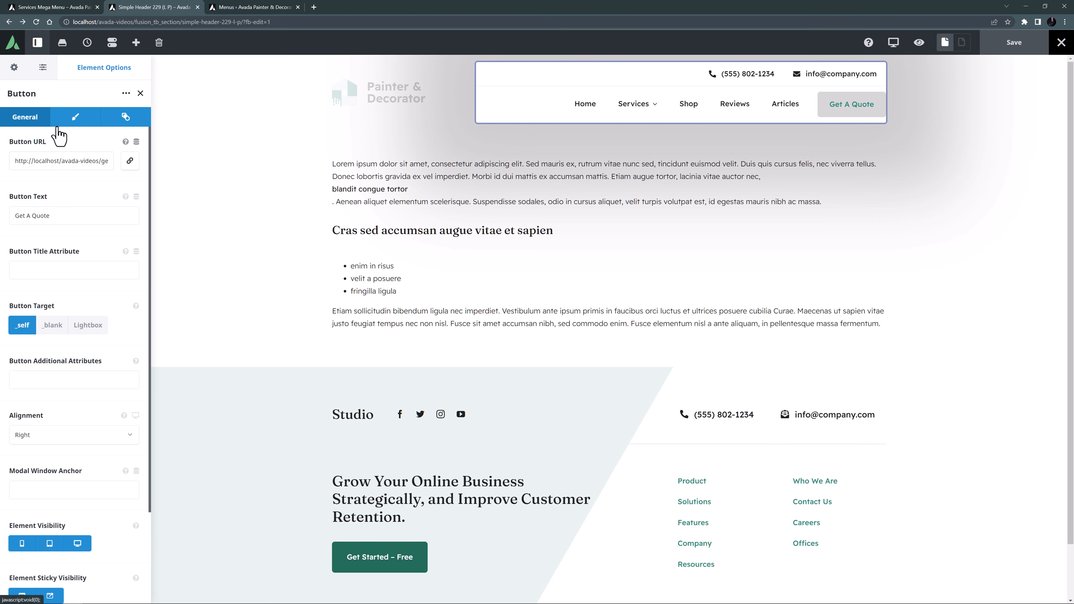
# Keep the button's Custom style and set both its gradient start and end colors to global Color 1.
pyautogui.click(69, 124)
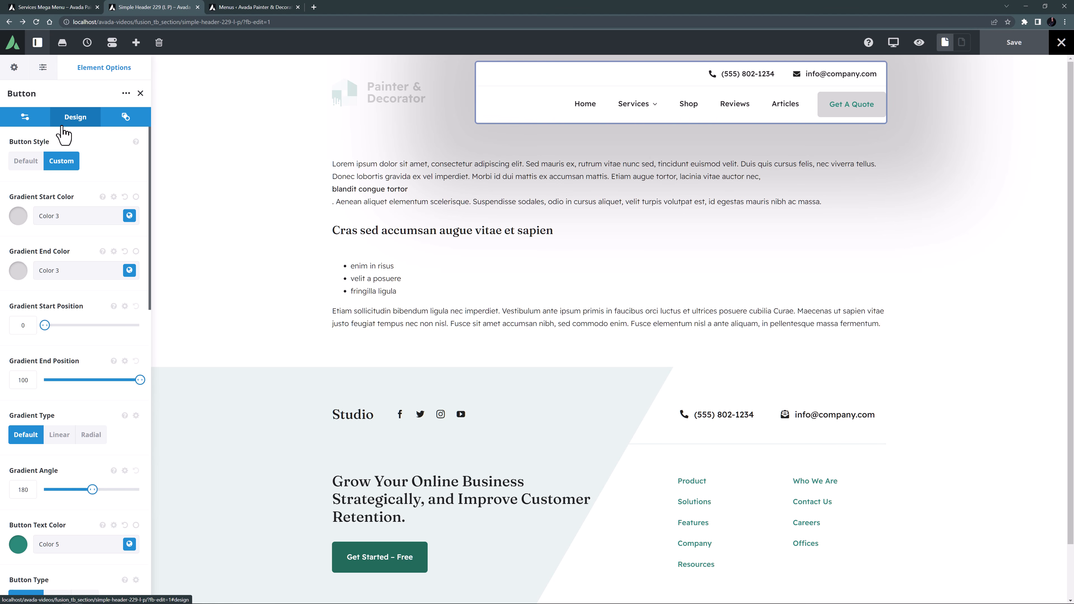
pyautogui.click(27, 165)
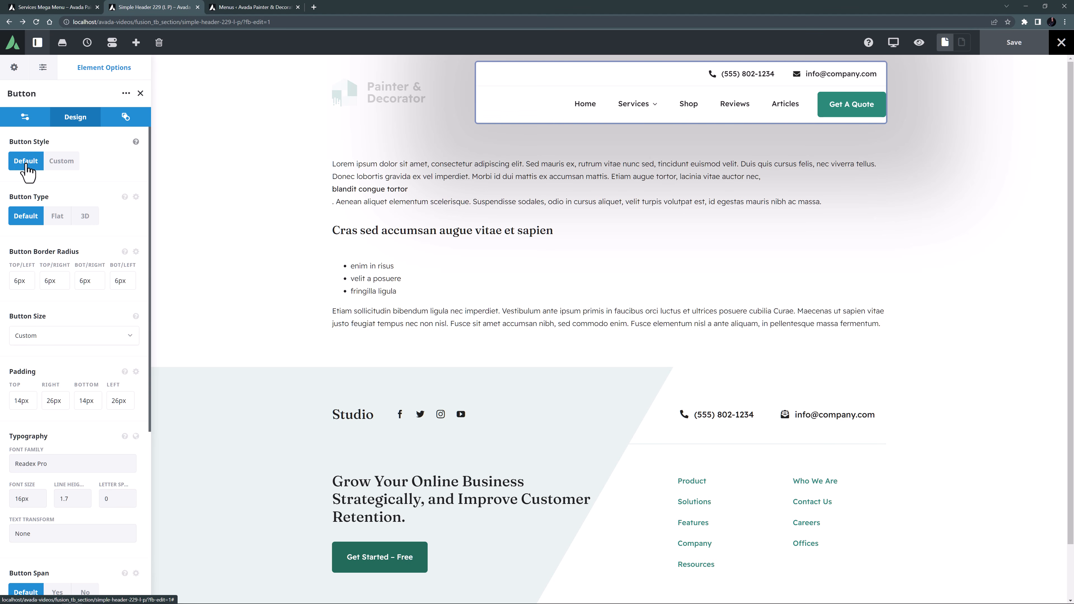
pyautogui.click(69, 169)
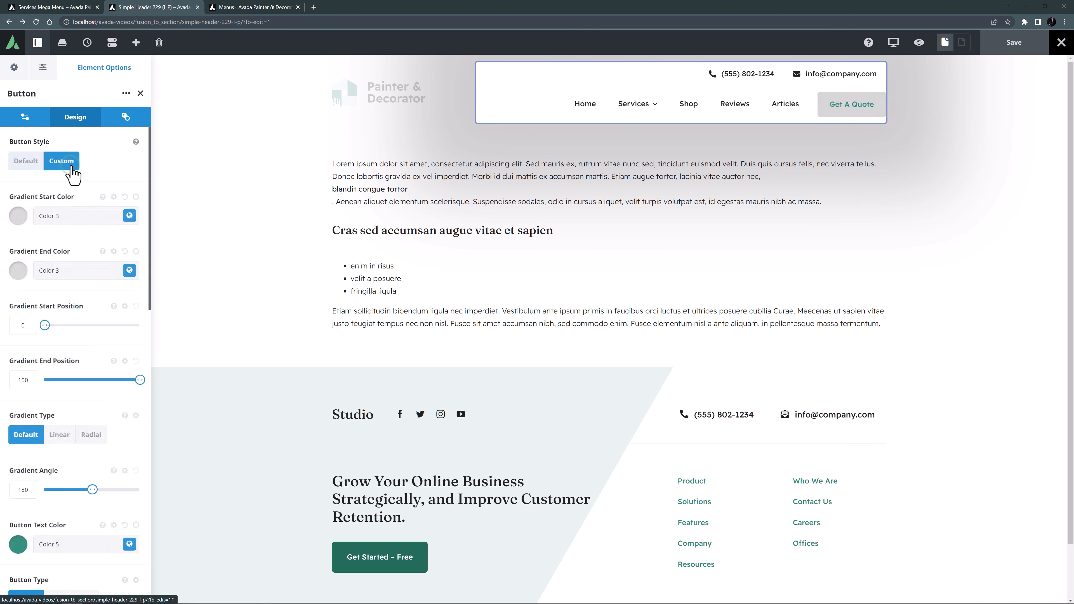
pyautogui.click(129, 216)
pyautogui.click(19, 250)
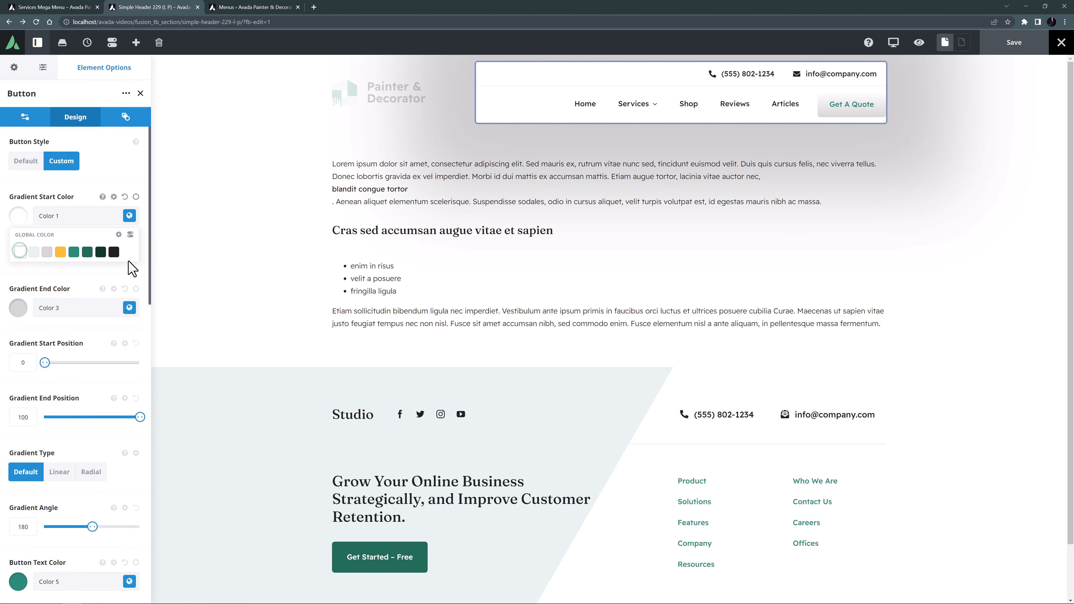
pyautogui.click(134, 271)
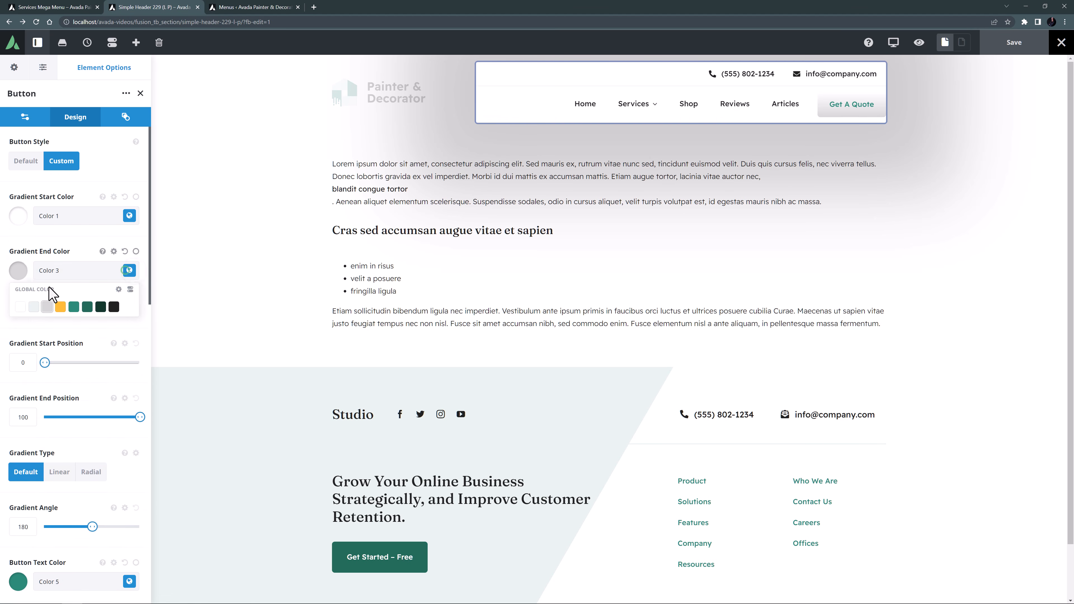
pyautogui.click(21, 306)
# Set the Get A Quote button's border size to 2px on all four sides.
pyautogui.scroll(-6, 124, 423)
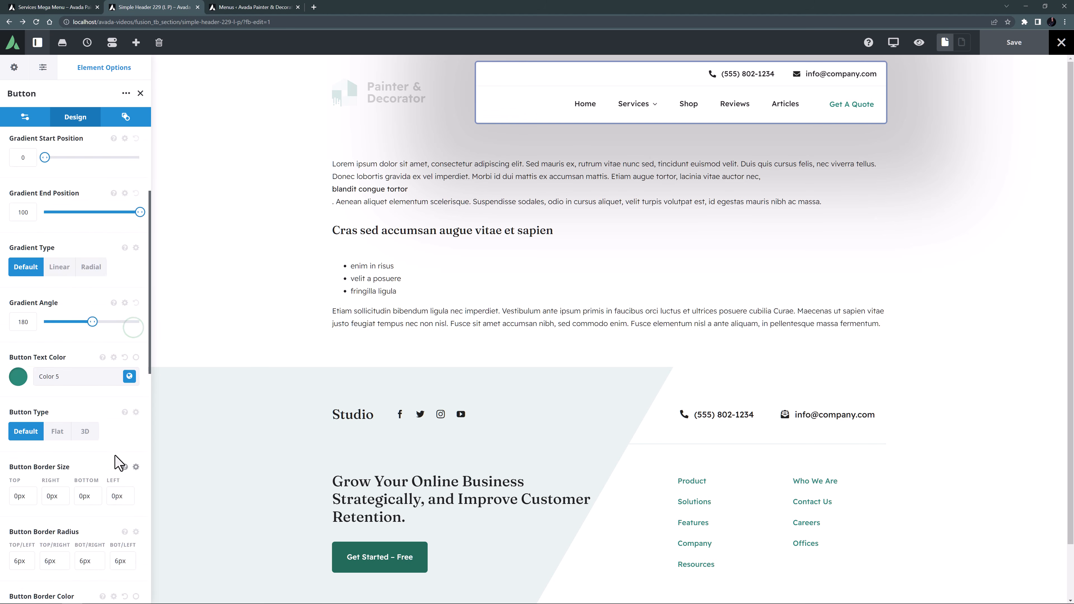
pyautogui.moveTo(17, 328); pyautogui.dragTo(3, 326)
pyautogui.write('2px')
pyautogui.press('Tab')
pyautogui.write('2px')
pyautogui.press('Tab')
pyautogui.write('2px')
pyautogui.press('Tab')
pyautogui.write('2px')
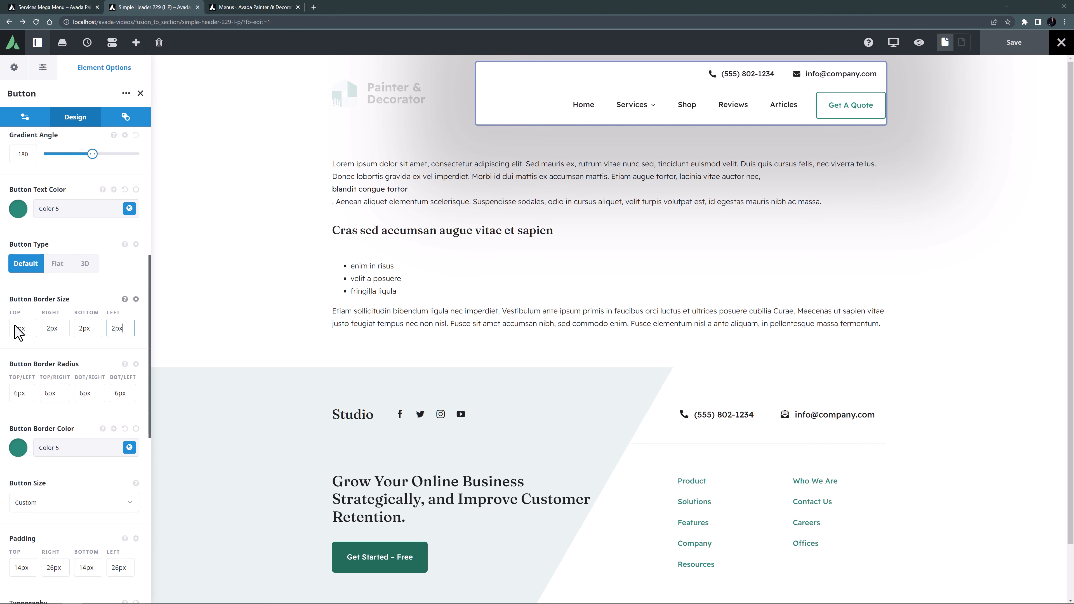
# Clear the button's four border radius values and show the description of that option.
pyautogui.moveTo(19, 393); pyautogui.dragTo(3, 393)
pyautogui.press('BackSpace')
pyautogui.press('Tab')
pyautogui.press('BackSpace')
pyautogui.press('Tab')
pyautogui.press('BackSpace')
pyautogui.press('Tab')
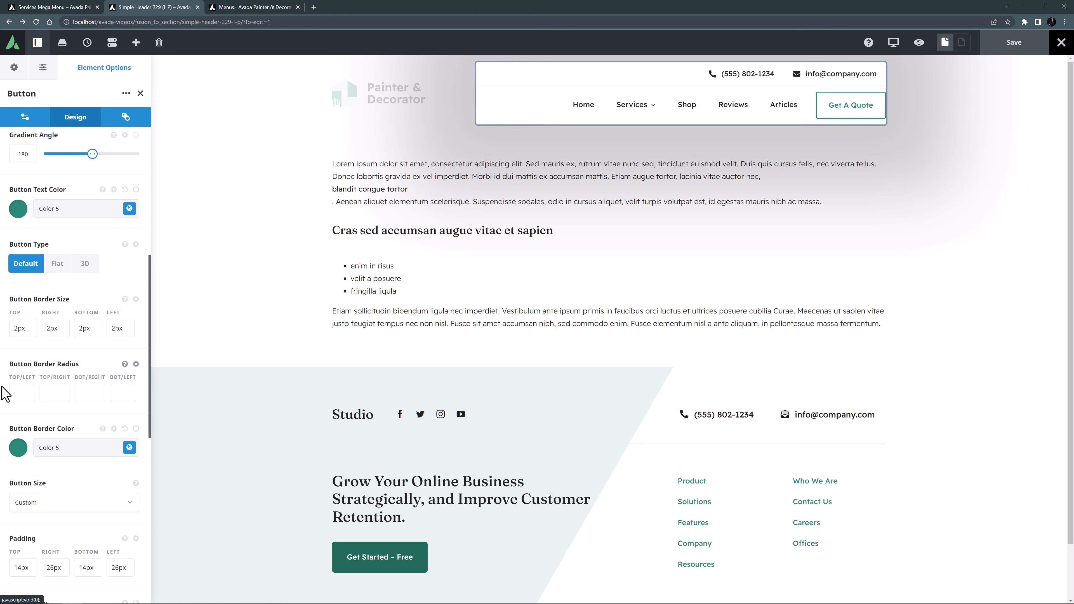
pyautogui.click(13, 392)
pyautogui.click(123, 364)
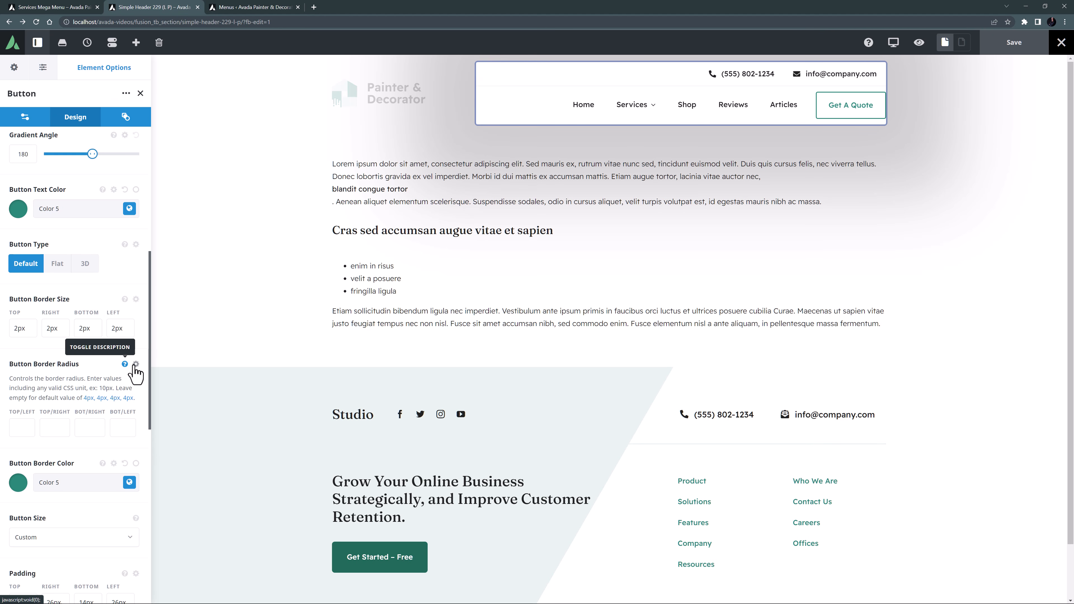
# Set the global button border radius to 0px for all four corners and return to the button's own options.
pyautogui.click(135, 364)
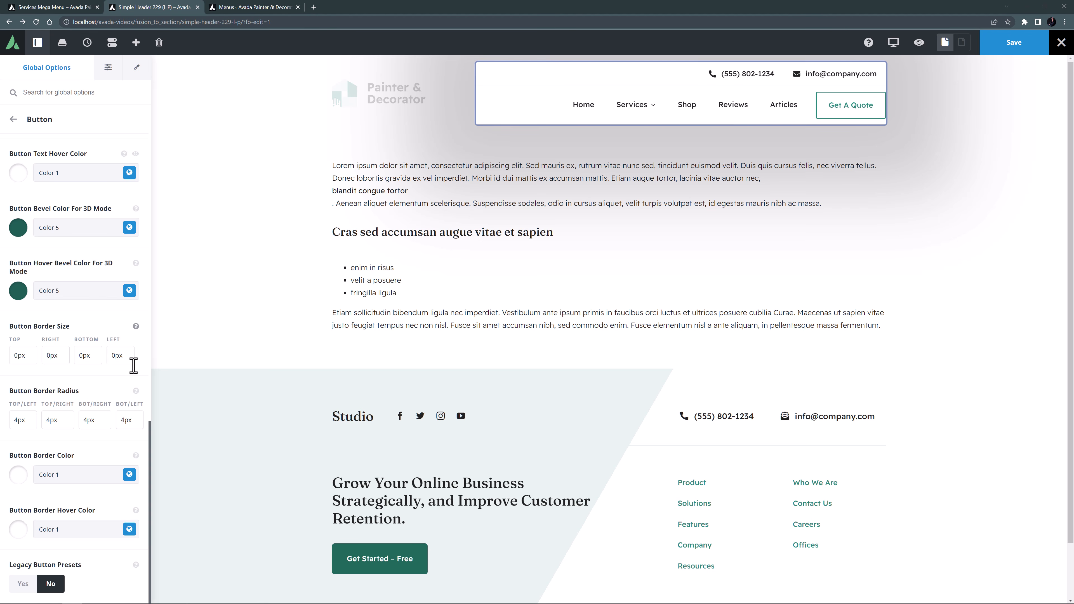
pyautogui.click(21, 421)
pyautogui.doubleClick(21, 420)
pyautogui.write('0px')
pyautogui.press('Tab')
pyautogui.write('0px')
pyautogui.press('Tab')
pyautogui.write('0px')
pyautogui.press('Tab')
pyautogui.write('0px')
pyautogui.click(139, 75)
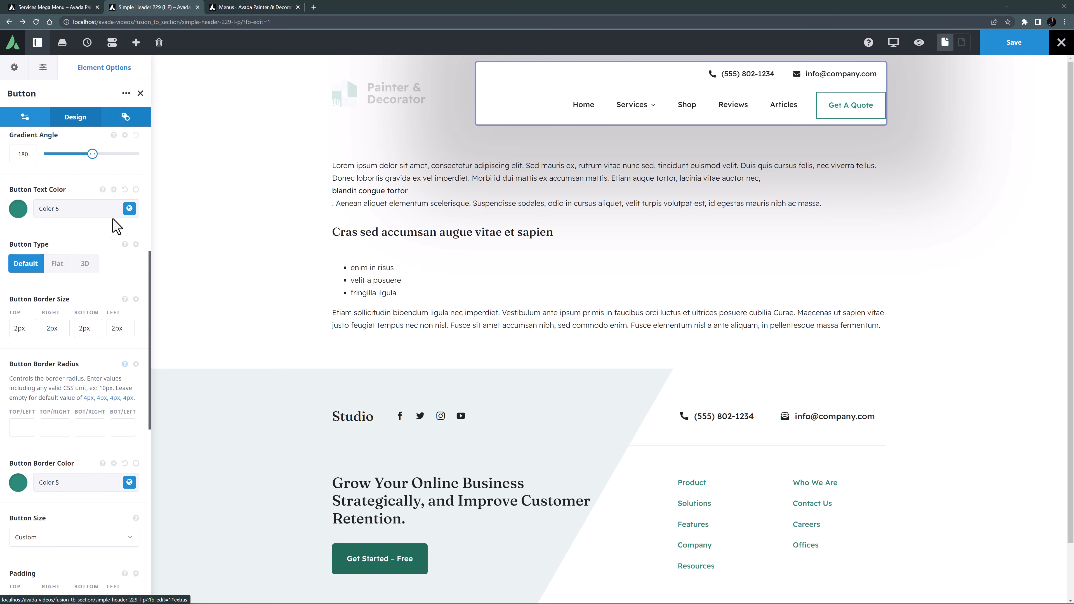
# Set the button's top and bottom padding to 10px and finish editing the nested columns.
pyautogui.scroll(-5, 84, 380)
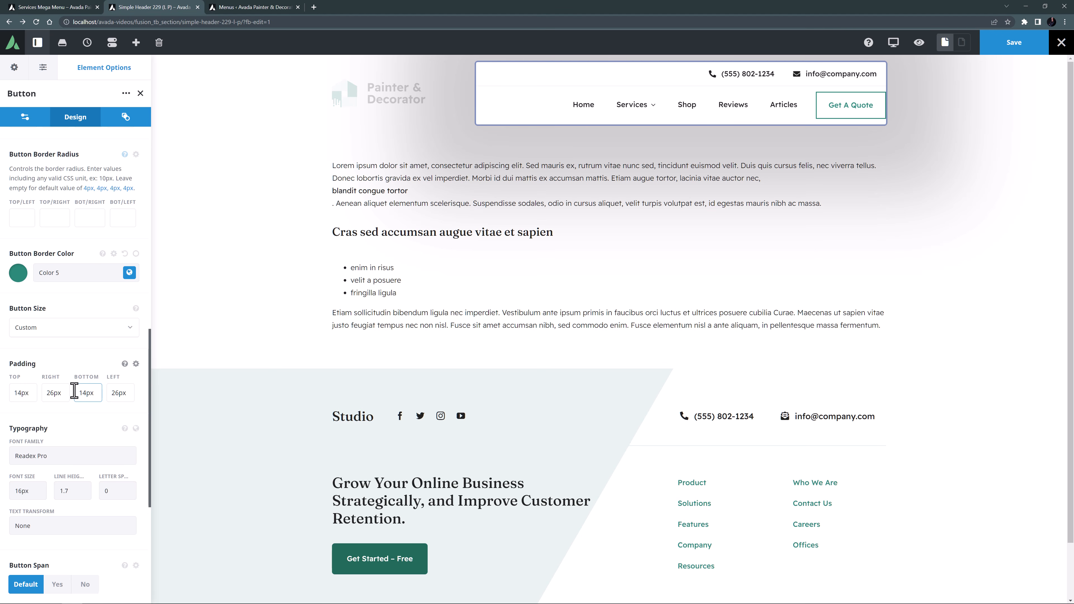
pyautogui.click(19, 393)
pyautogui.press('BackSpace')
pyautogui.write('0')
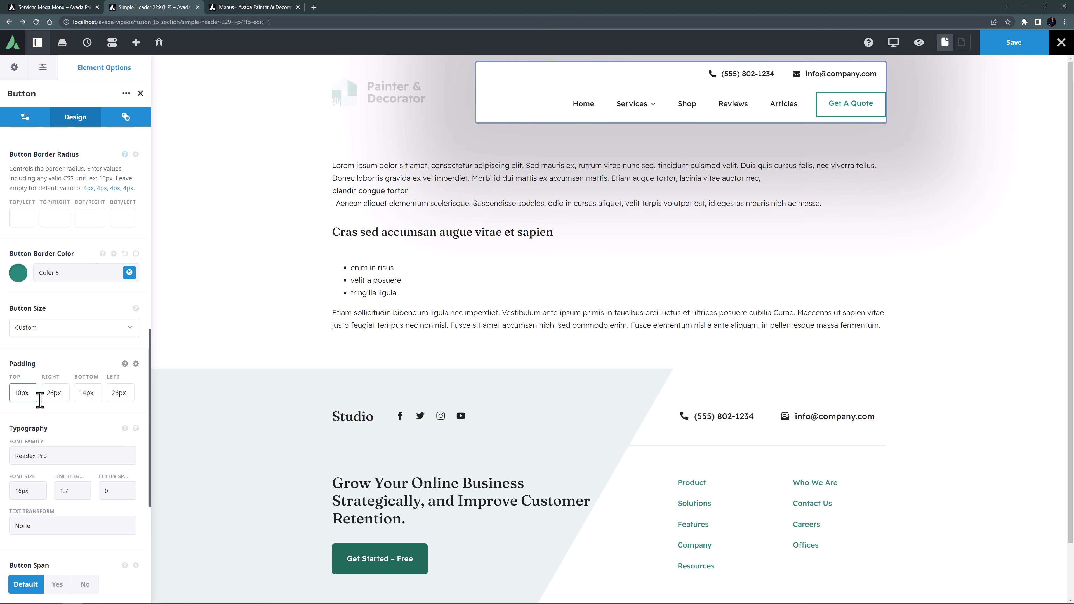
pyautogui.click(82, 394)
pyautogui.press('BackSpace')
pyautogui.write('0')
pyautogui.press('Tab')
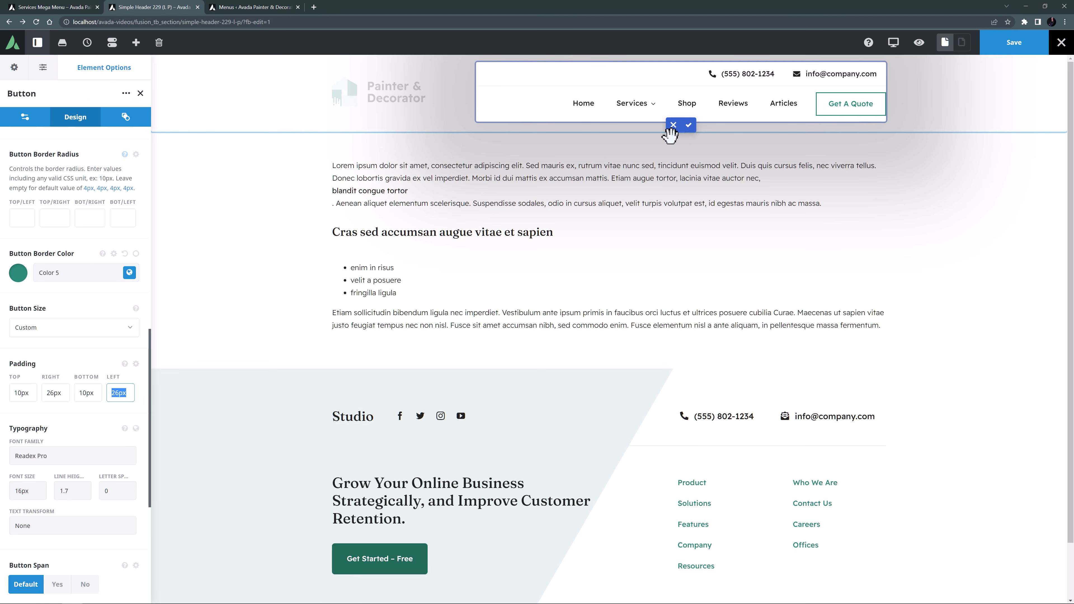
pyautogui.click(694, 122)
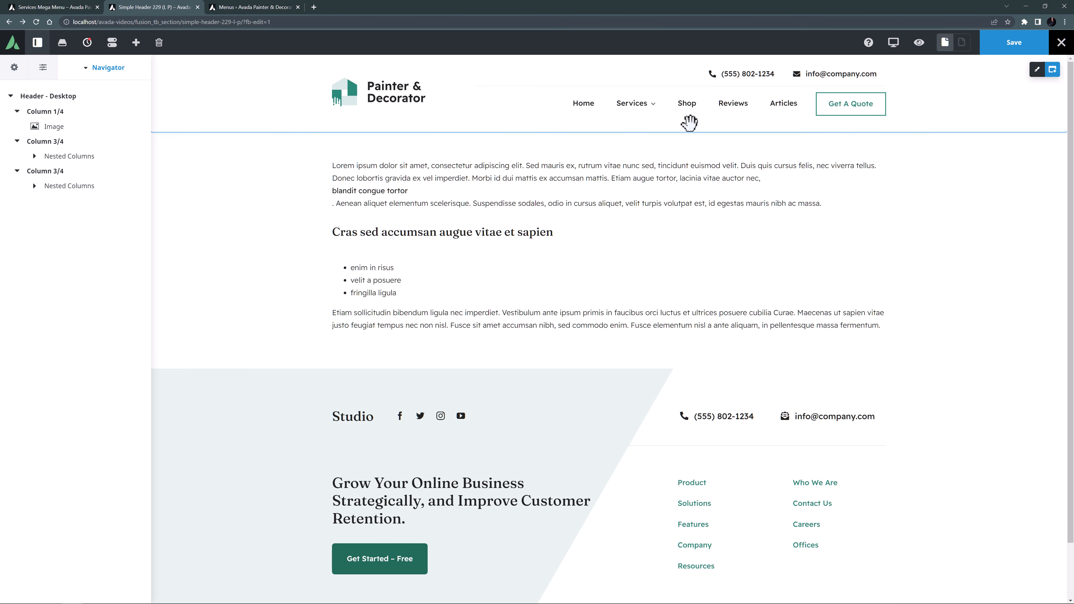
# Preview the header at tablet and mobile screen sizes, then leave preview with the mobile size active.
pyautogui.click(920, 43)
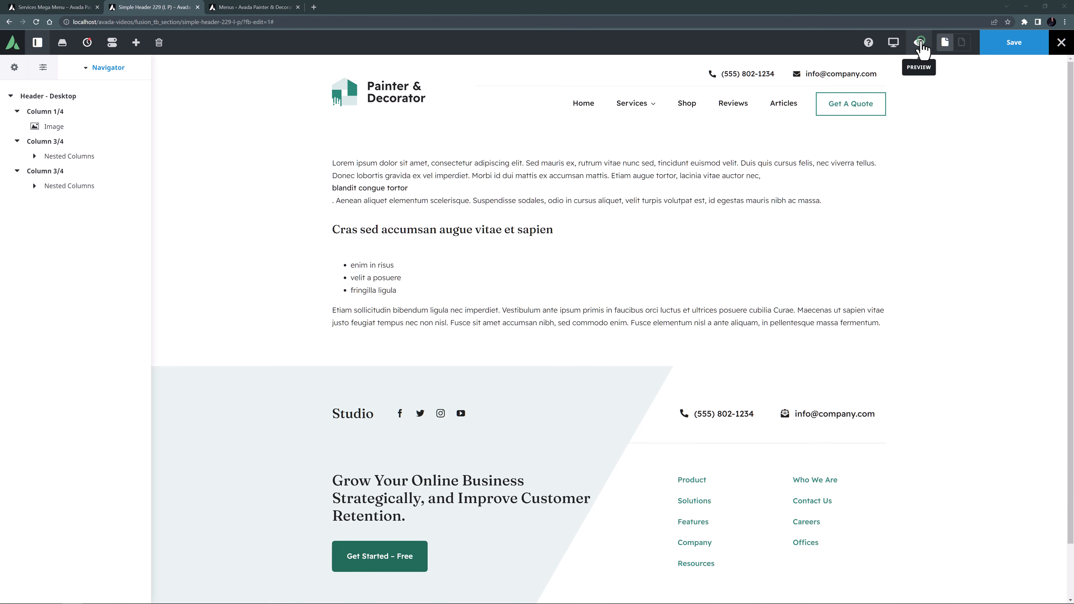
pyautogui.moveTo(893, 42)
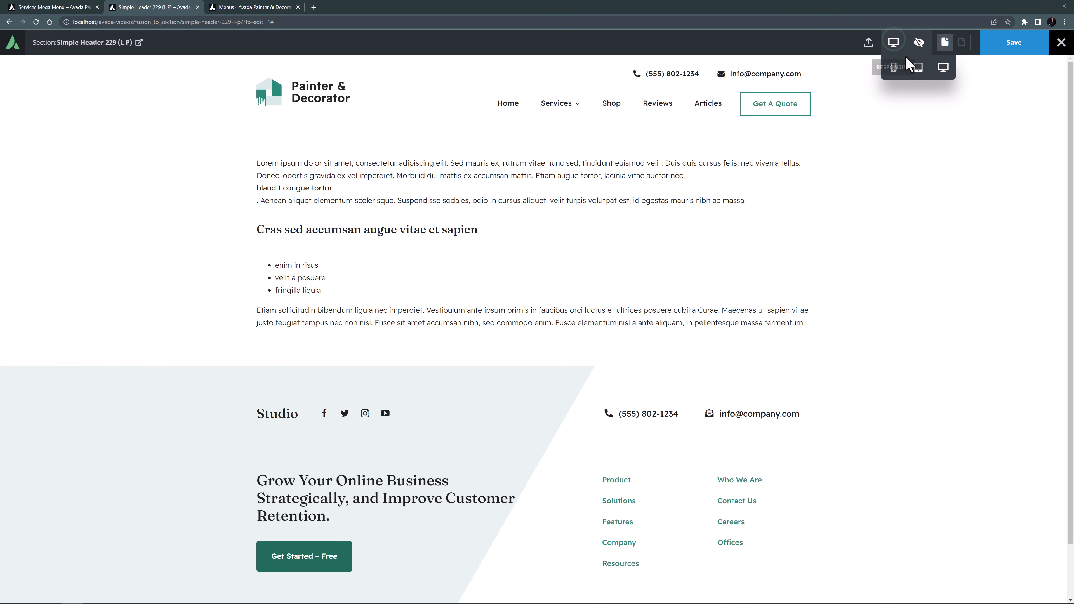
pyautogui.click(918, 67)
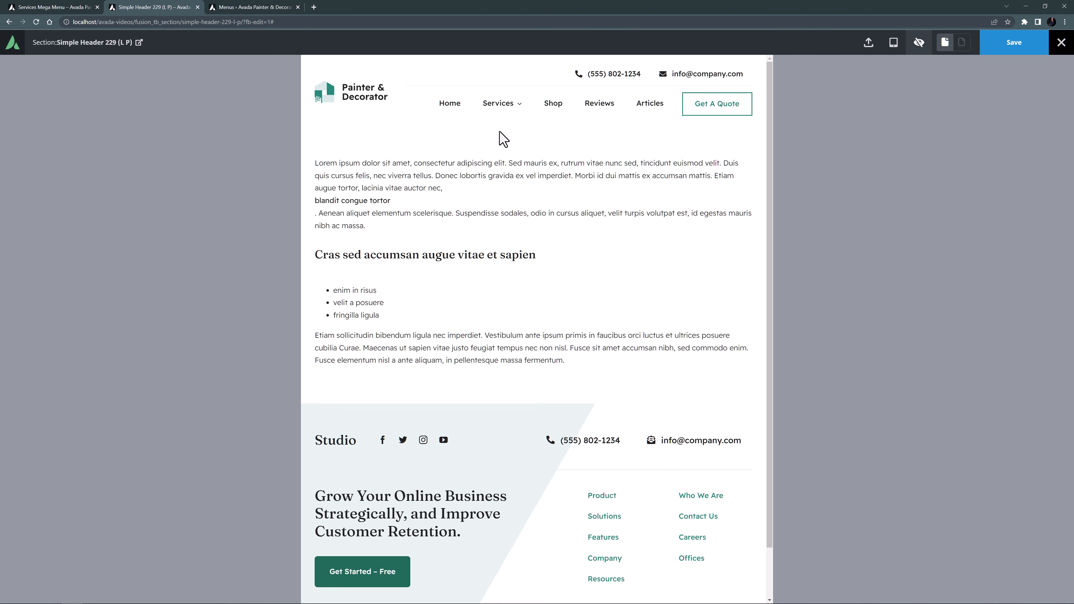
pyautogui.moveTo(500, 113)
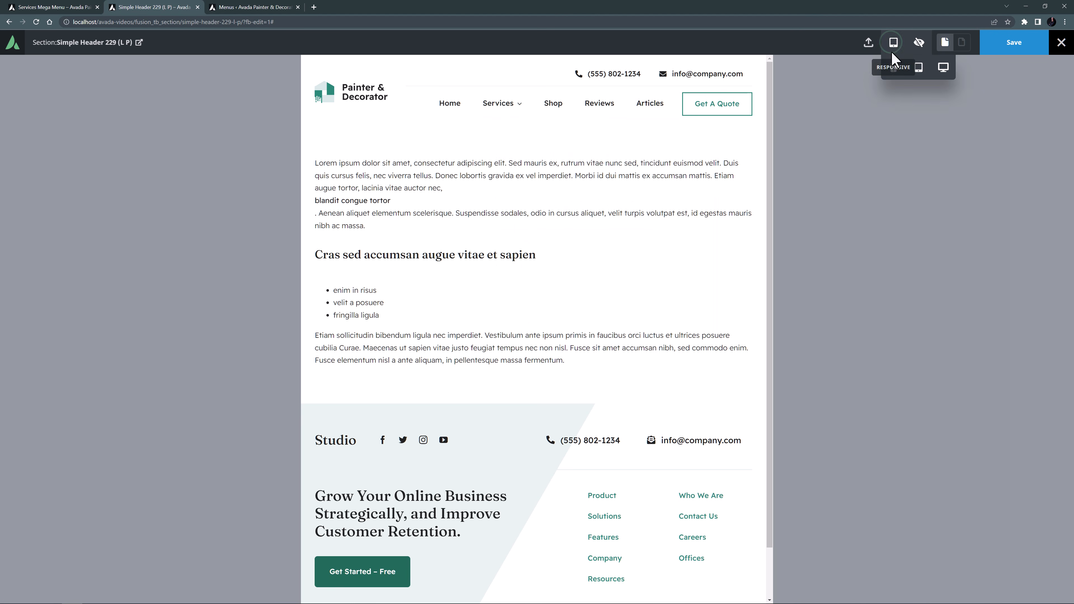
pyautogui.click(892, 67)
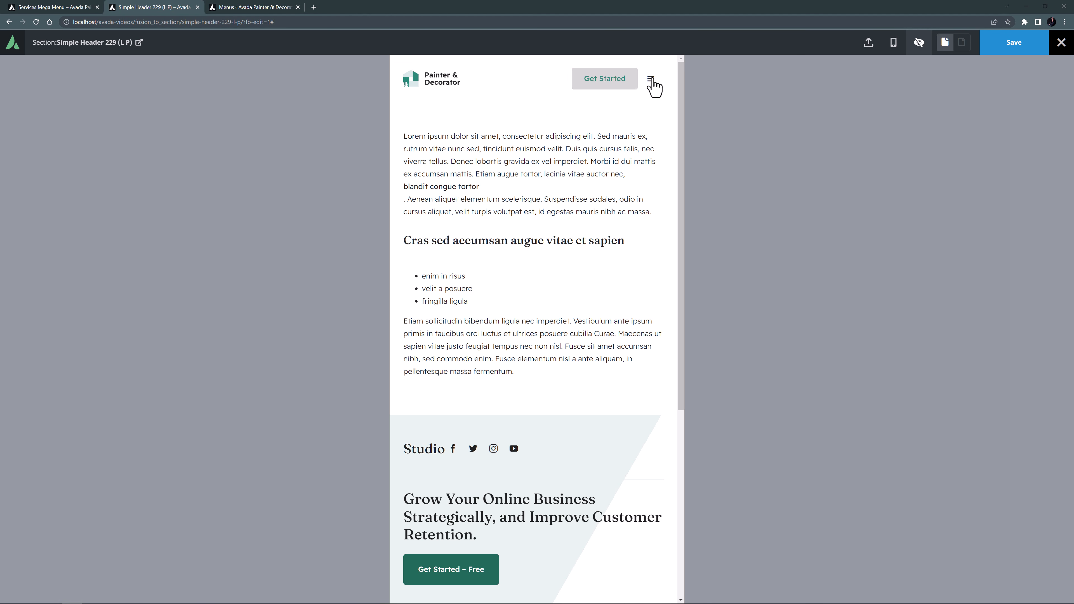
pyautogui.click(919, 42)
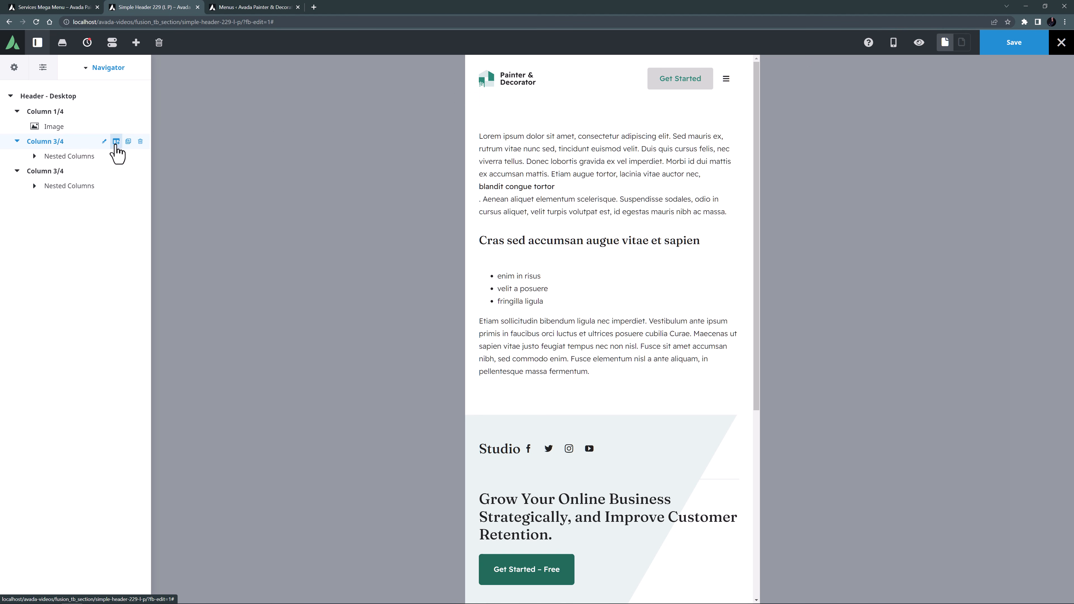
# Check the column visibility options of both 3/4 columns in the header and close them.
pyautogui.click(104, 141)
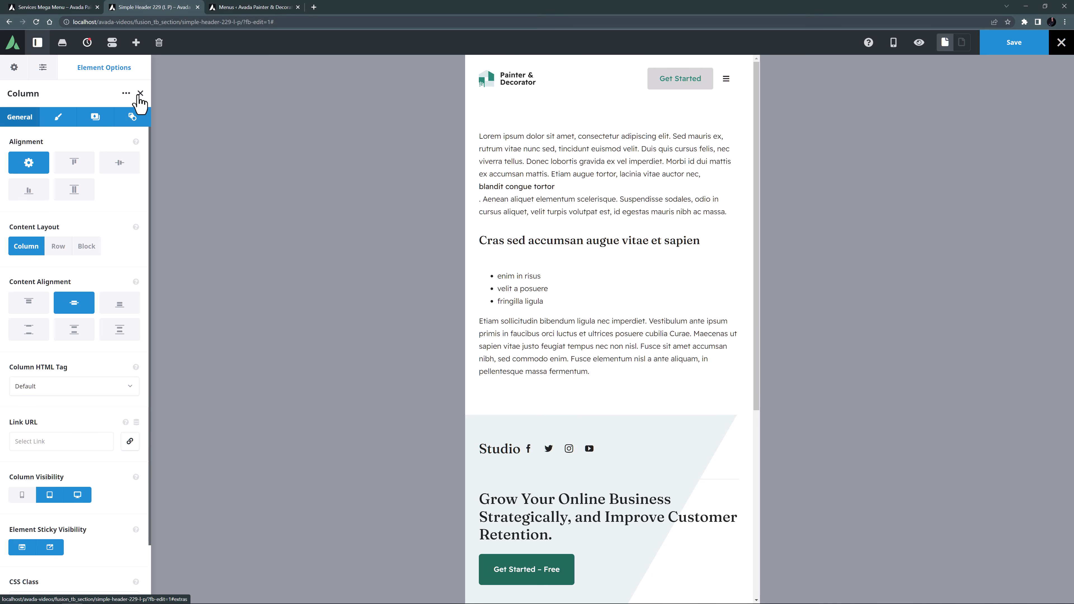
pyautogui.click(139, 93)
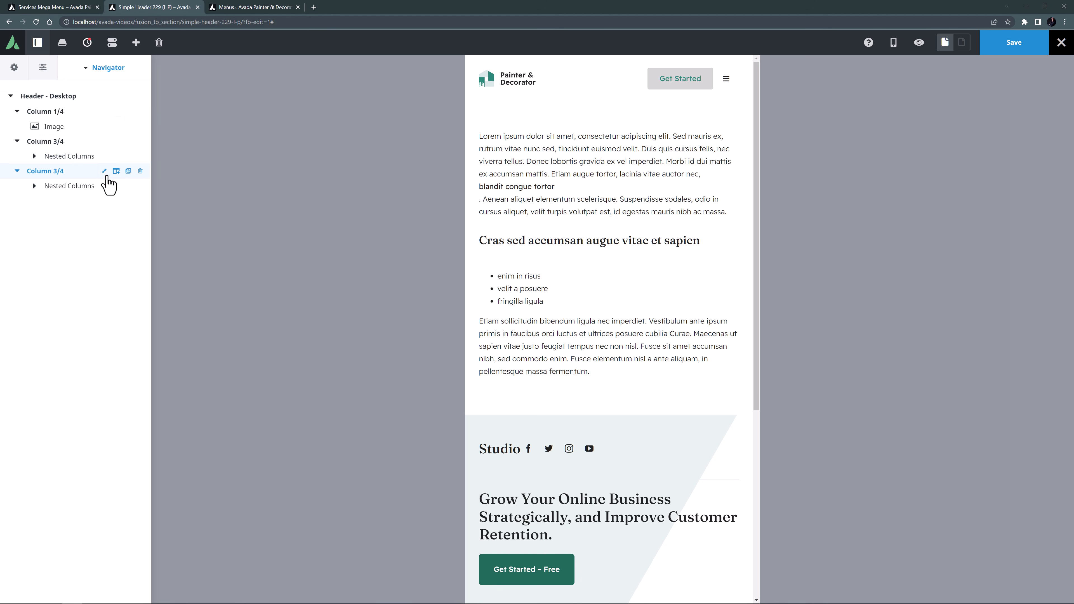
pyautogui.click(105, 172)
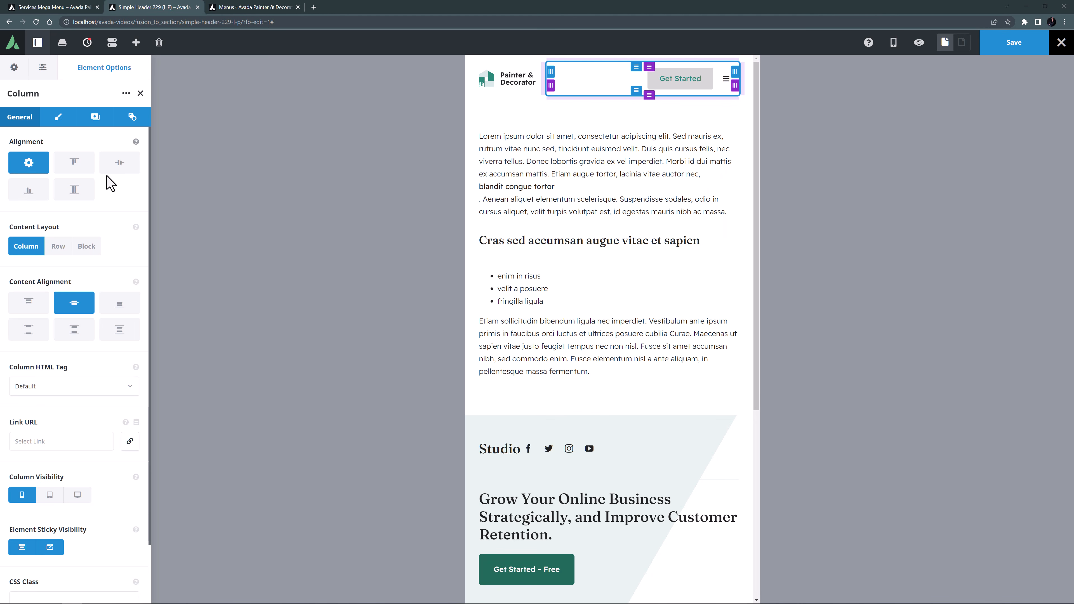
pyautogui.click(106, 176)
pyautogui.click(139, 94)
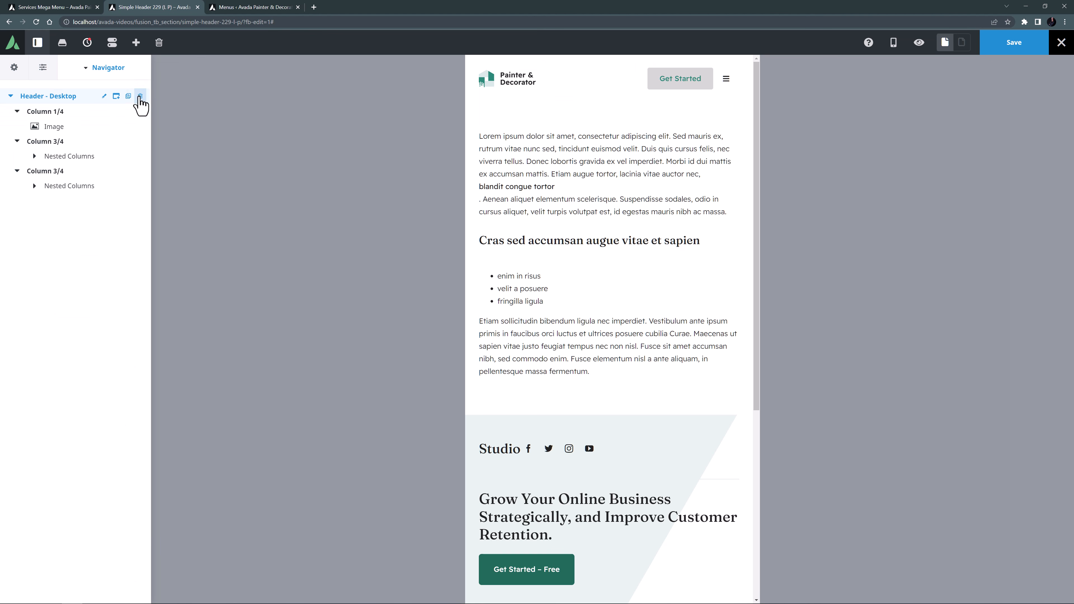
# Replace the Get Started button in the mobile header column with a duplicate of the Get A Quote button.
pyautogui.click(34, 155)
pyautogui.click(34, 271)
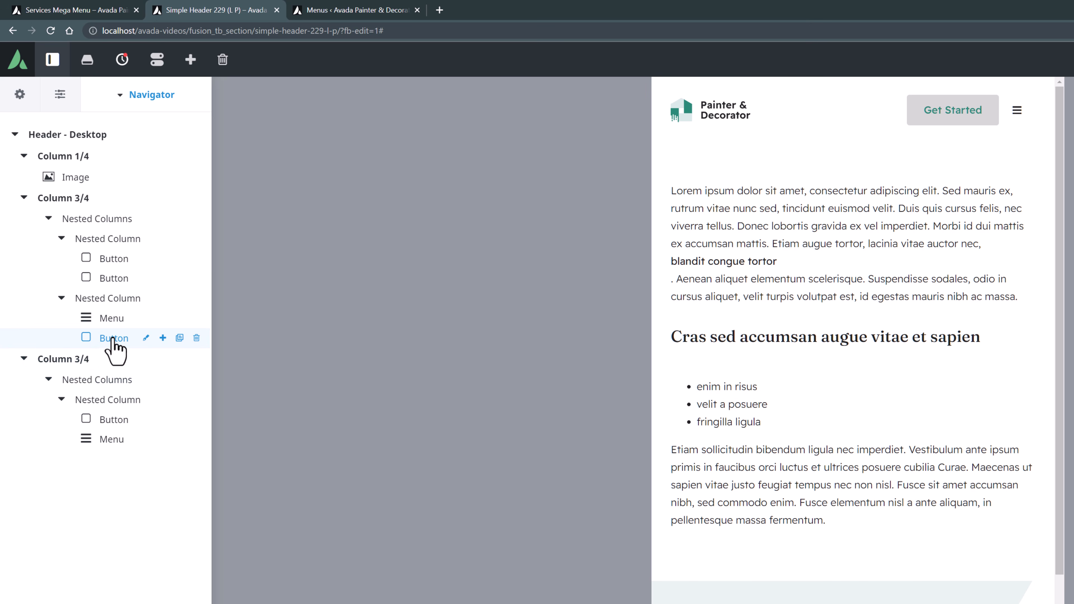
pyautogui.click(180, 338)
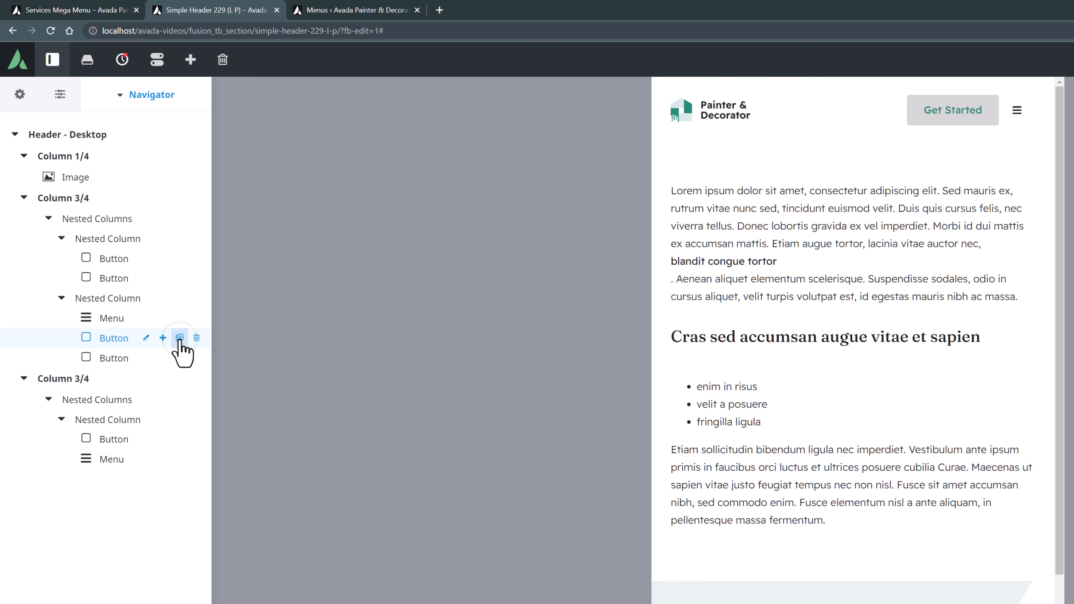
pyautogui.moveTo(119, 365); pyautogui.dragTo(120, 439)
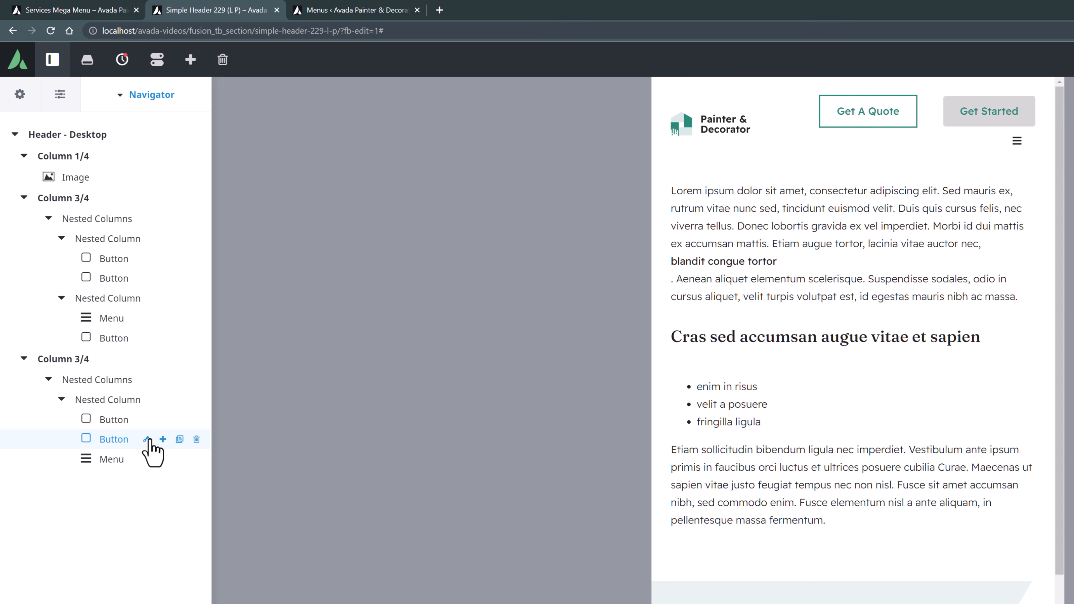
pyautogui.click(196, 440)
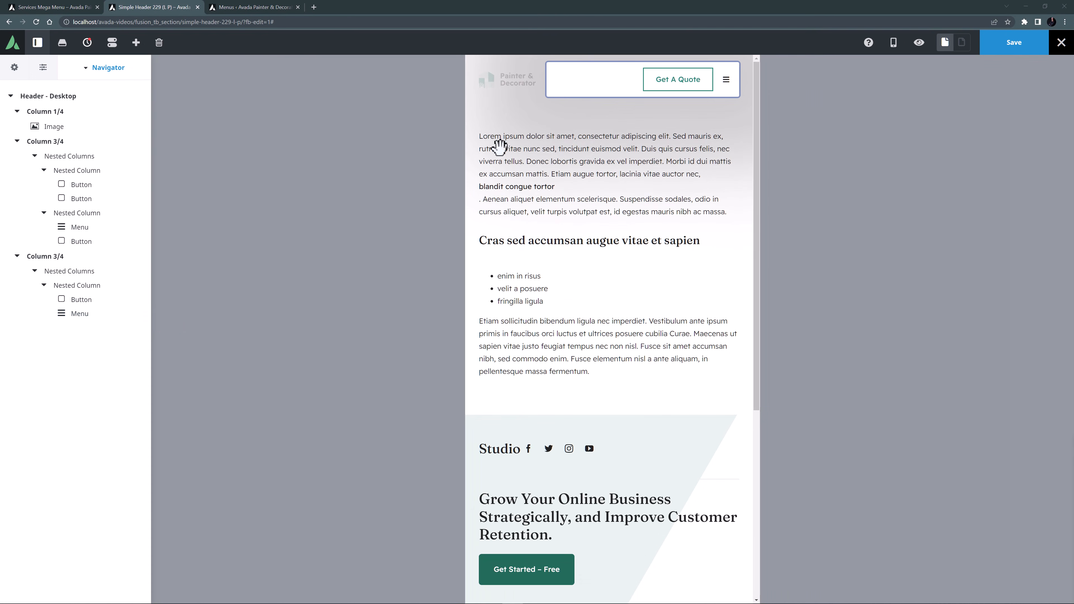
# Preview the mobile header, expanding and collapsing its menu and the Services submenu, and leave preview.
pyautogui.click(919, 42)
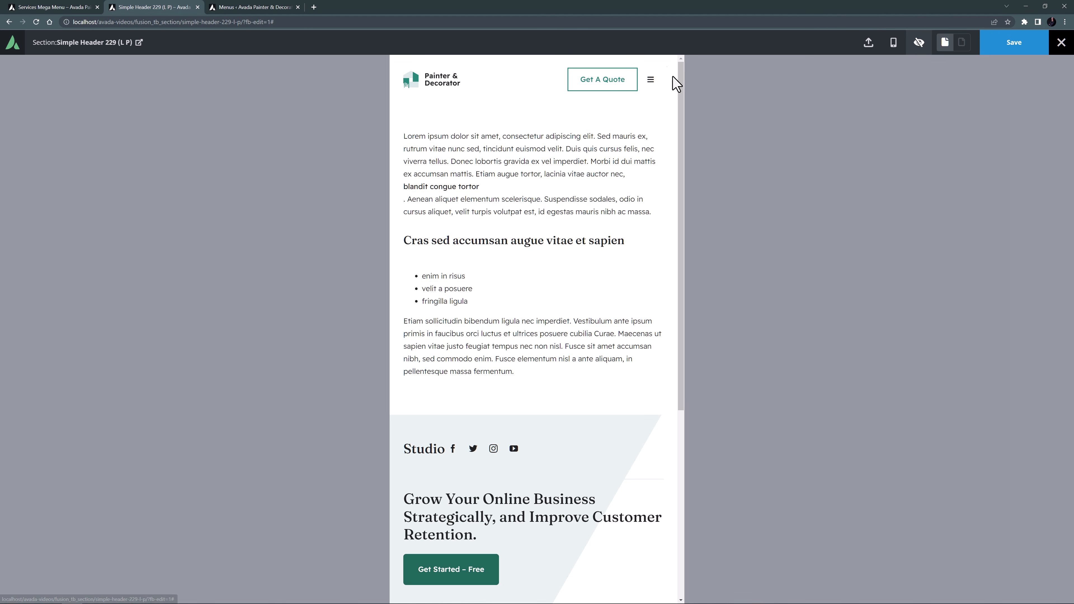
pyautogui.click(651, 81)
pyautogui.click(658, 135)
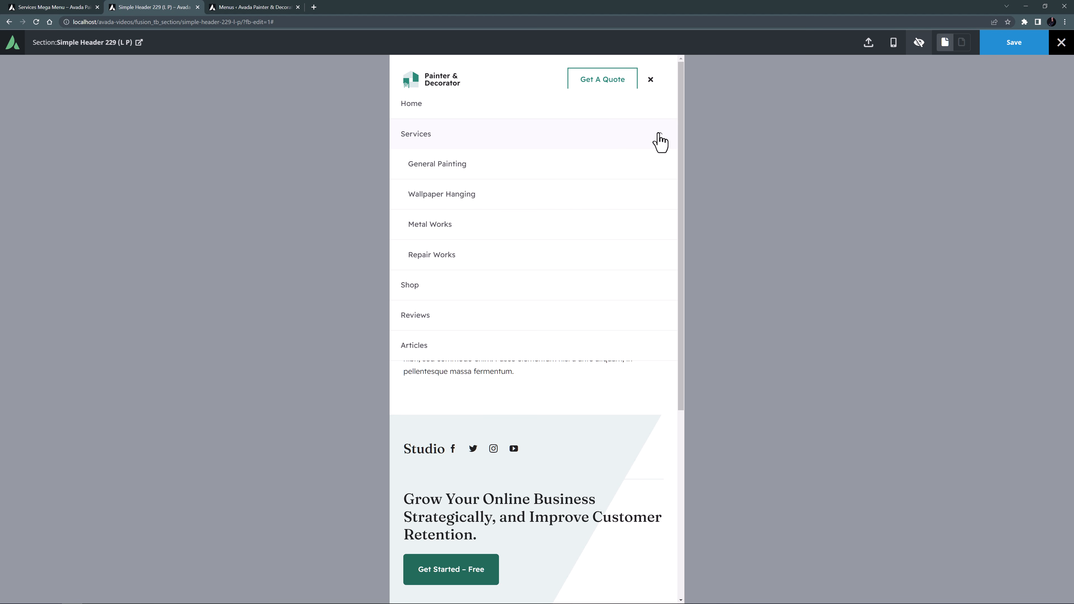
pyautogui.click(658, 134)
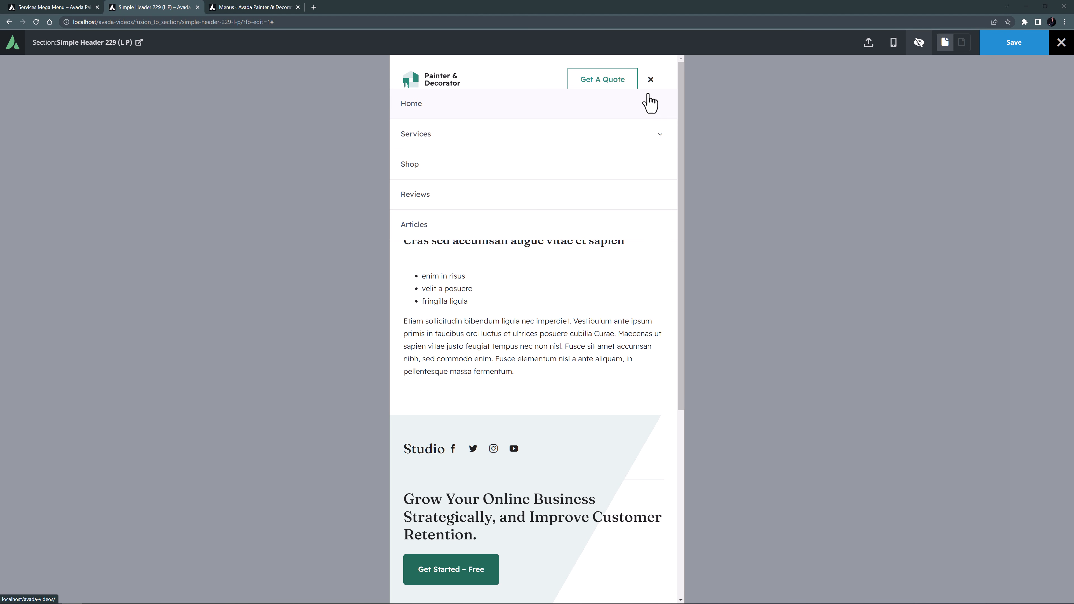
pyautogui.click(650, 81)
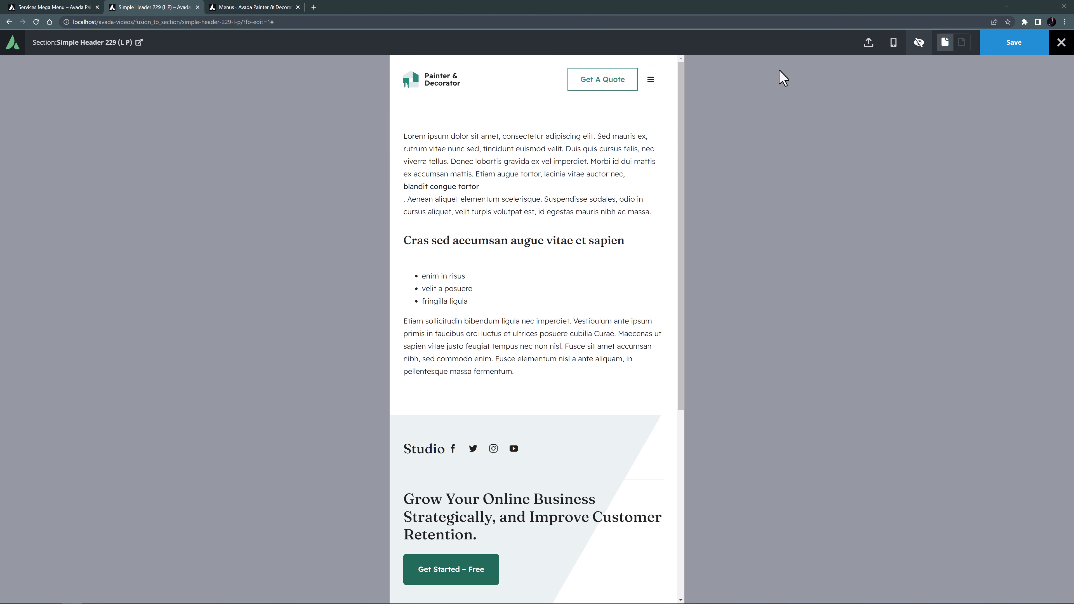
pyautogui.click(918, 43)
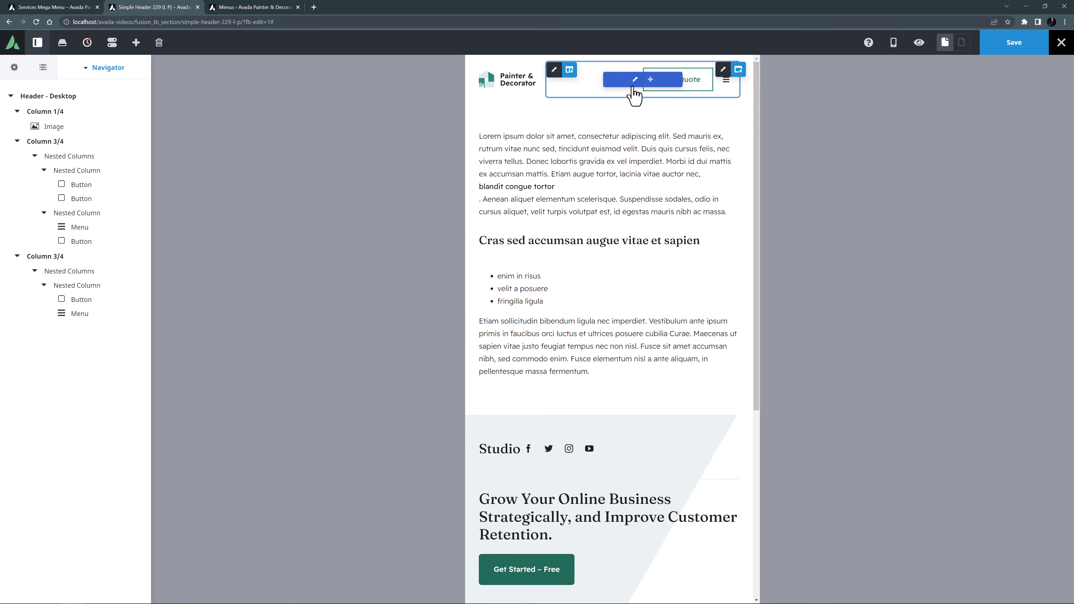
# Set the mobile header menu's Mobile Menu Trigger Bottom Margin to 35px and finish editing the nested columns.
pyautogui.click(636, 80)
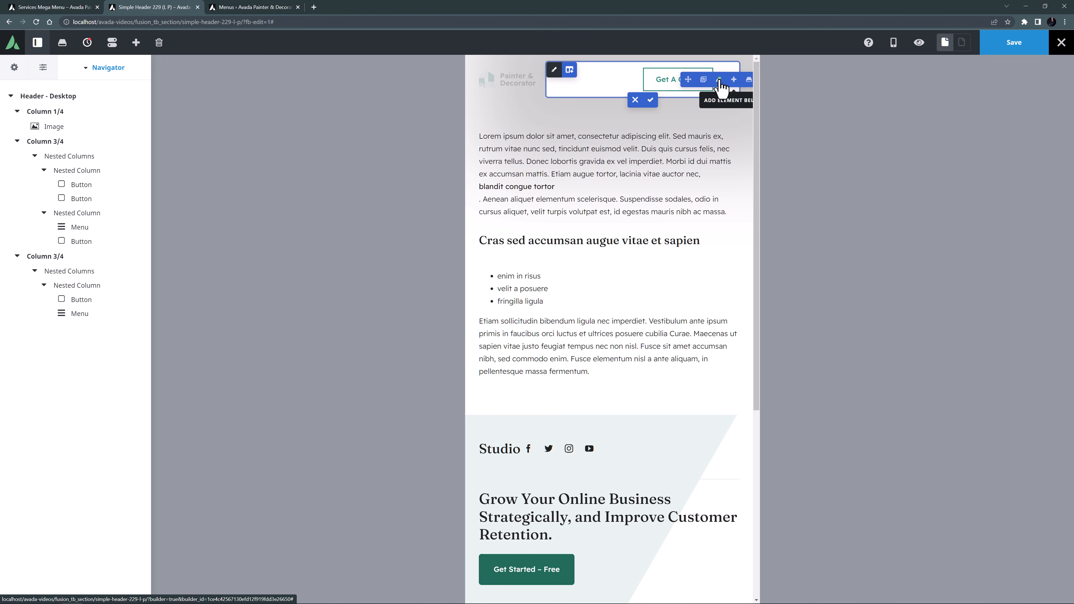
pyautogui.click(718, 79)
pyautogui.click(109, 123)
pyautogui.scroll(-5, 96, 287)
pyautogui.scroll(-10, 95, 380)
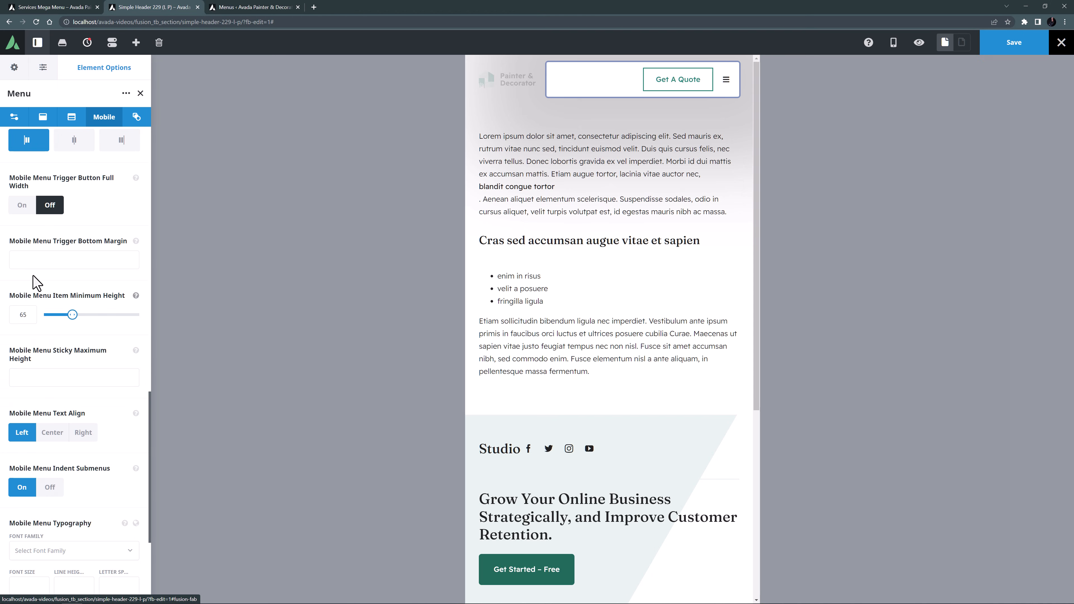
pyautogui.click(23, 262)
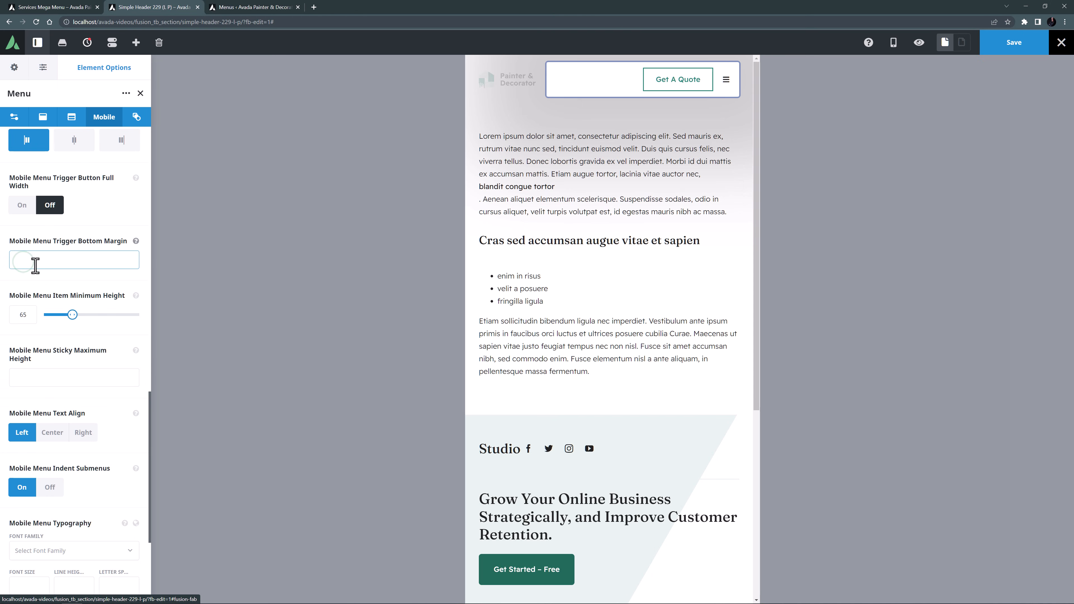
pyautogui.click(36, 266)
pyautogui.click(8, 261)
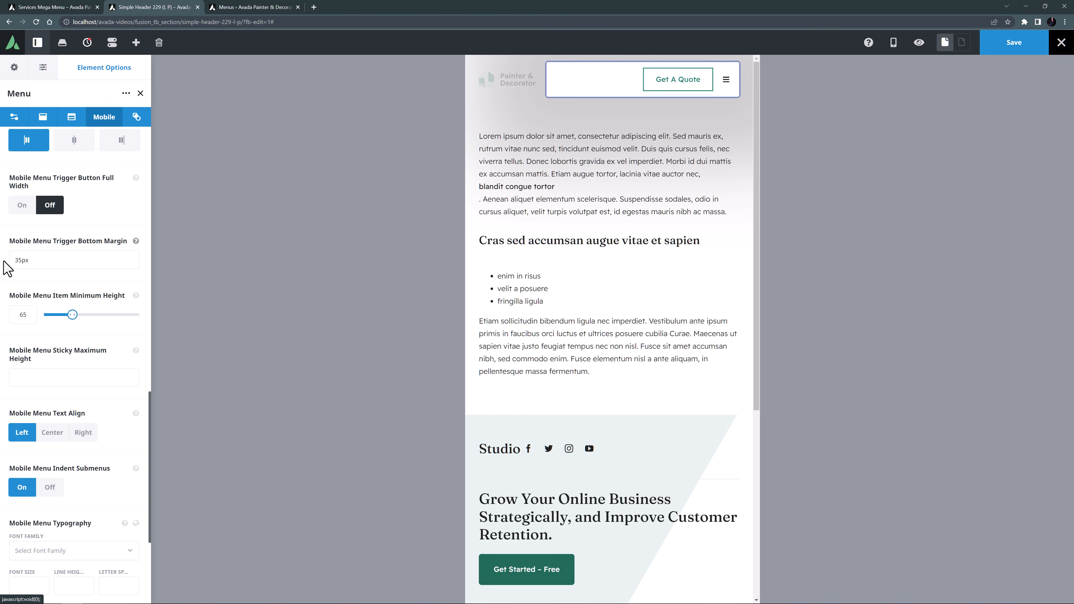
pyautogui.click(648, 100)
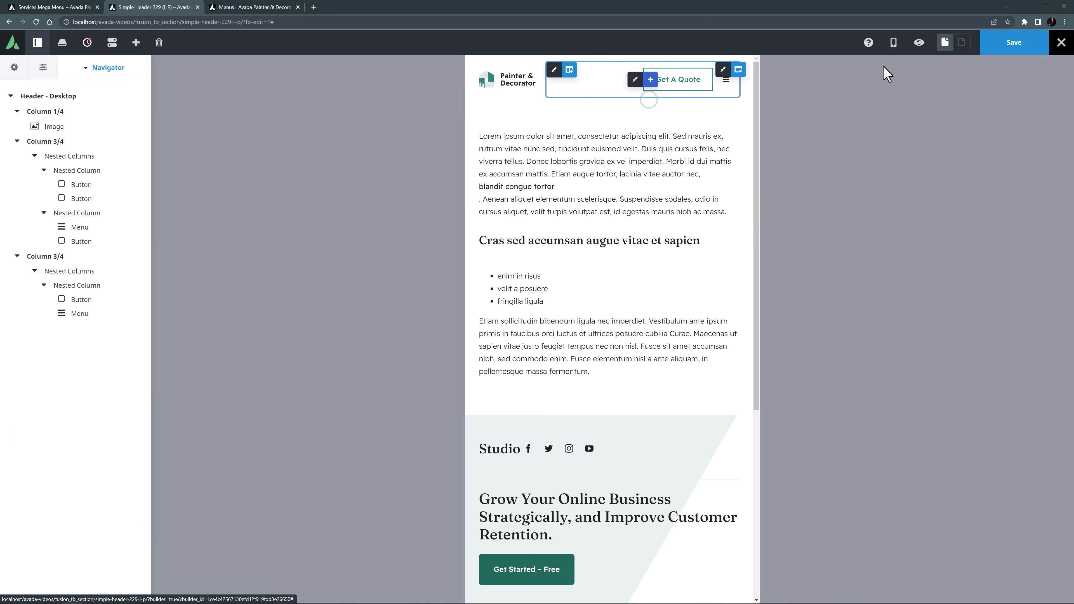
# Preview the spacing of the expanded mobile menu below the header, collapse it and leave preview.
pyautogui.click(919, 43)
pyautogui.click(651, 81)
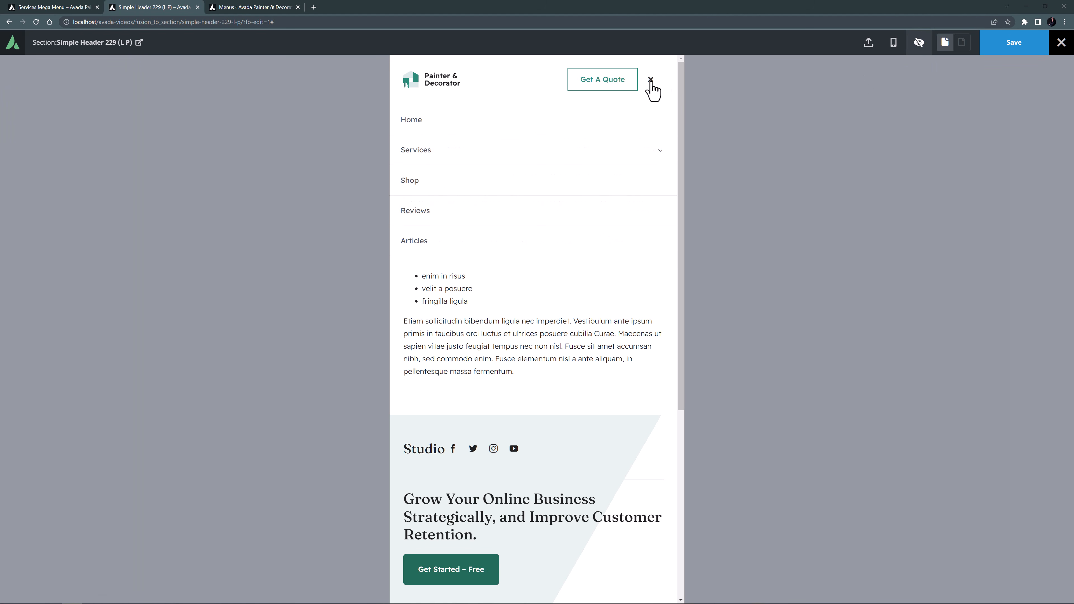
pyautogui.click(651, 83)
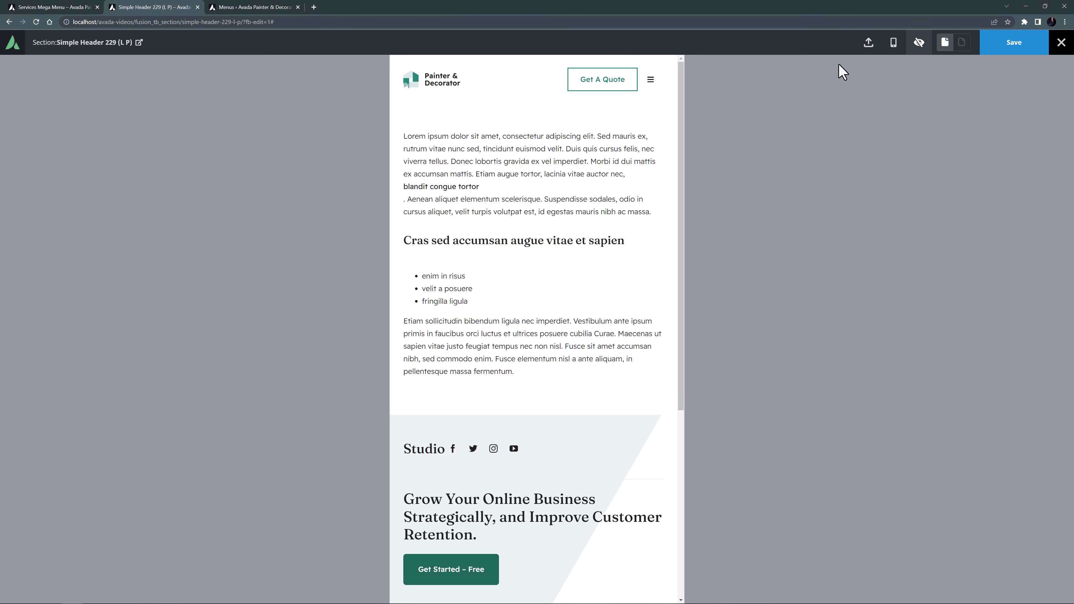
pyautogui.click(920, 43)
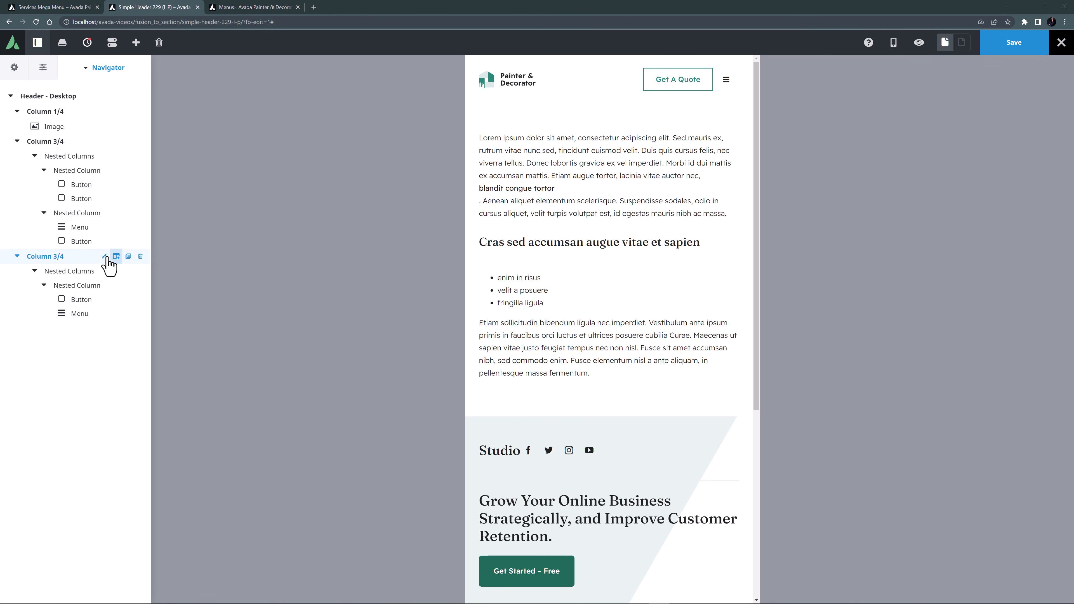
# Set the mobile width of the Get A Quote and menu column to 2/3 and of the logo column to 1/3.
pyautogui.click(104, 256)
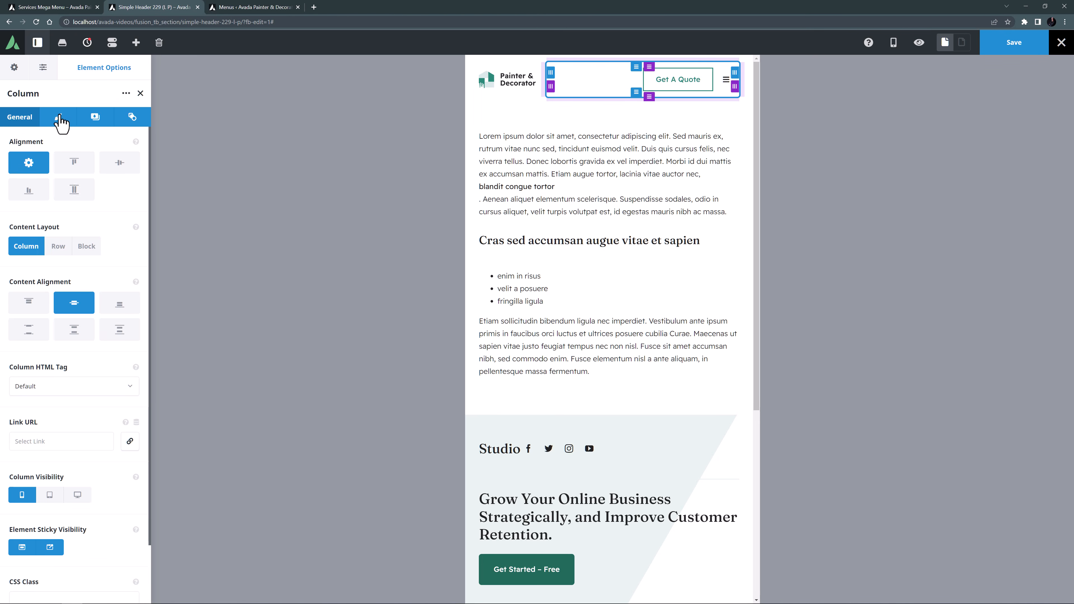
pyautogui.click(59, 118)
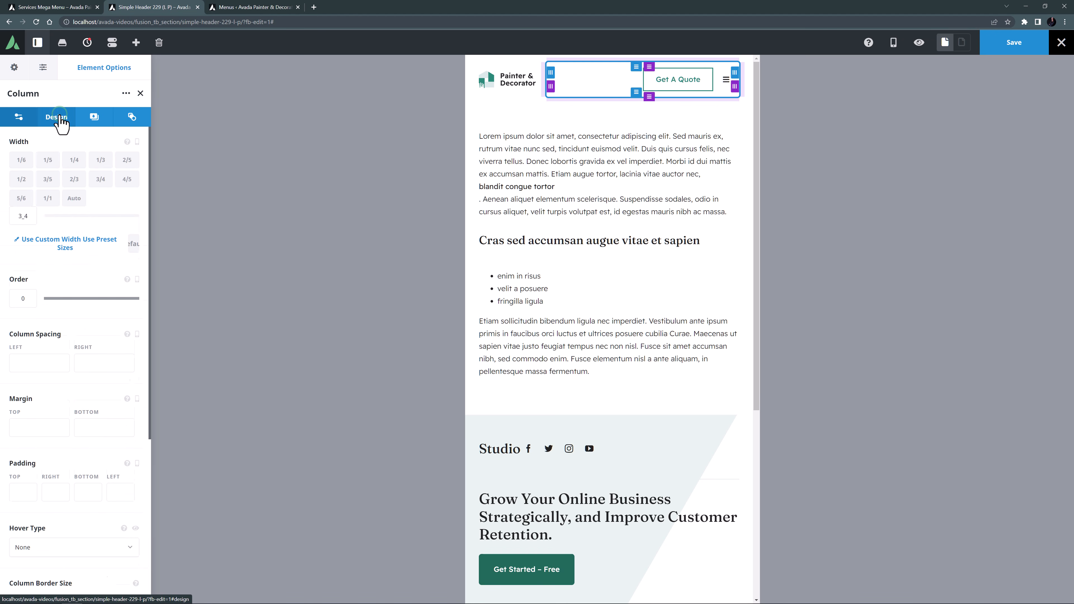
pyautogui.click(73, 181)
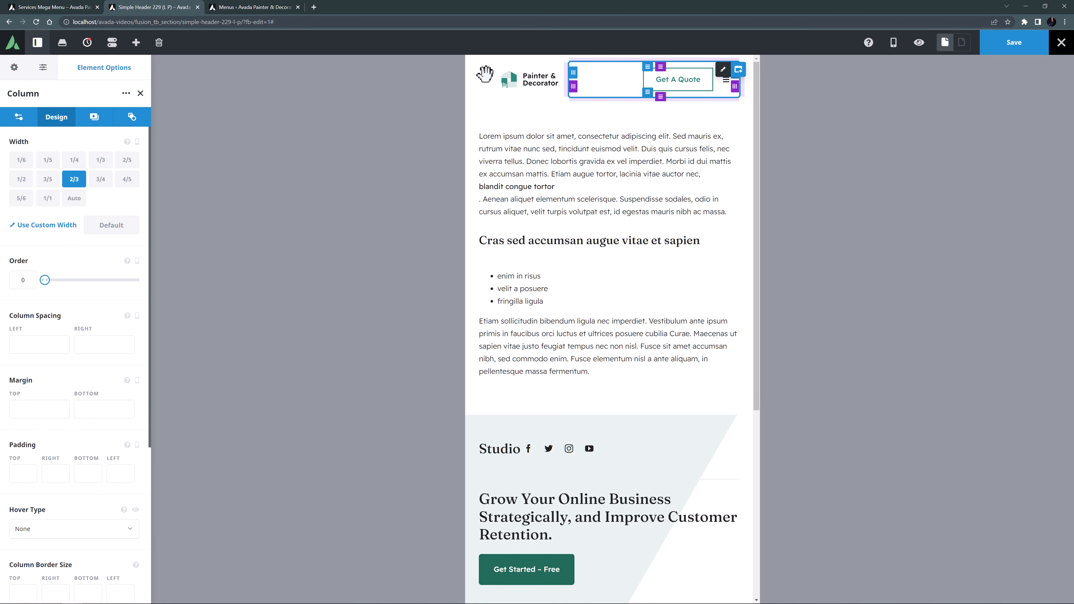
pyautogui.click(507, 73)
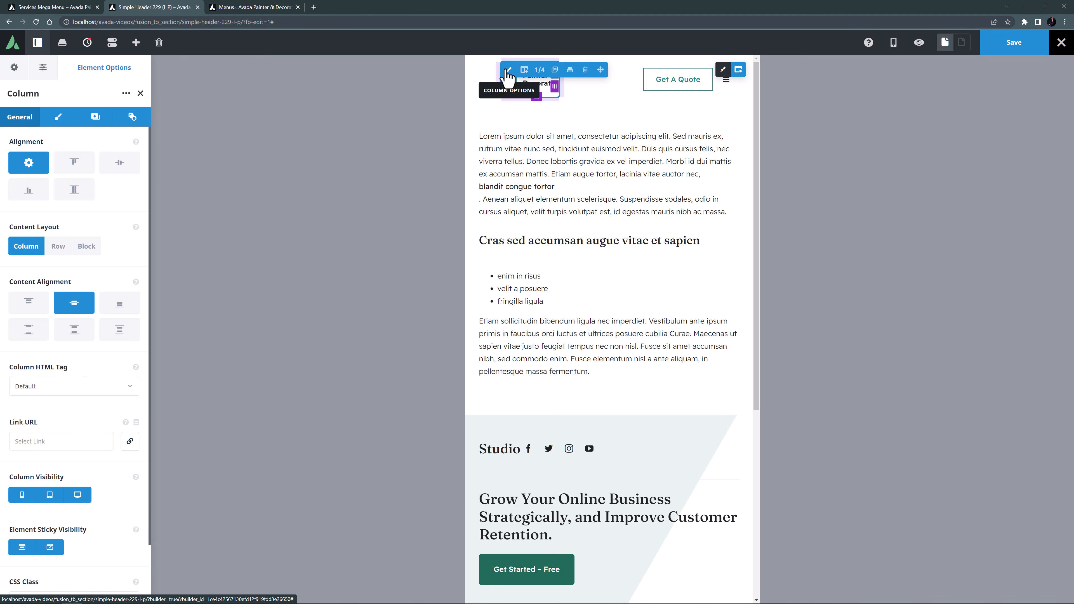
pyautogui.click(57, 124)
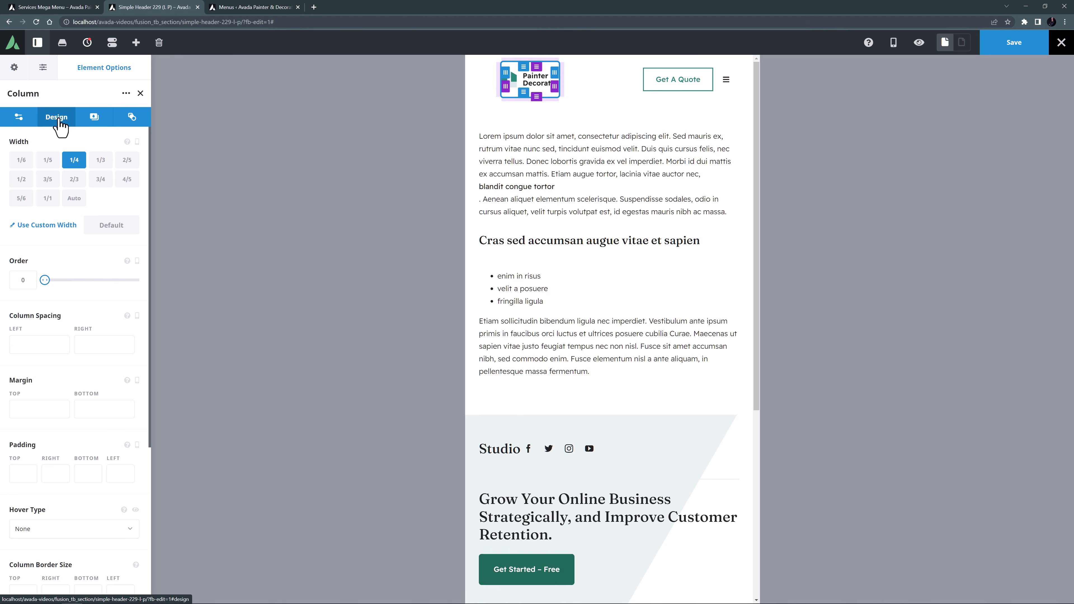
pyautogui.click(99, 157)
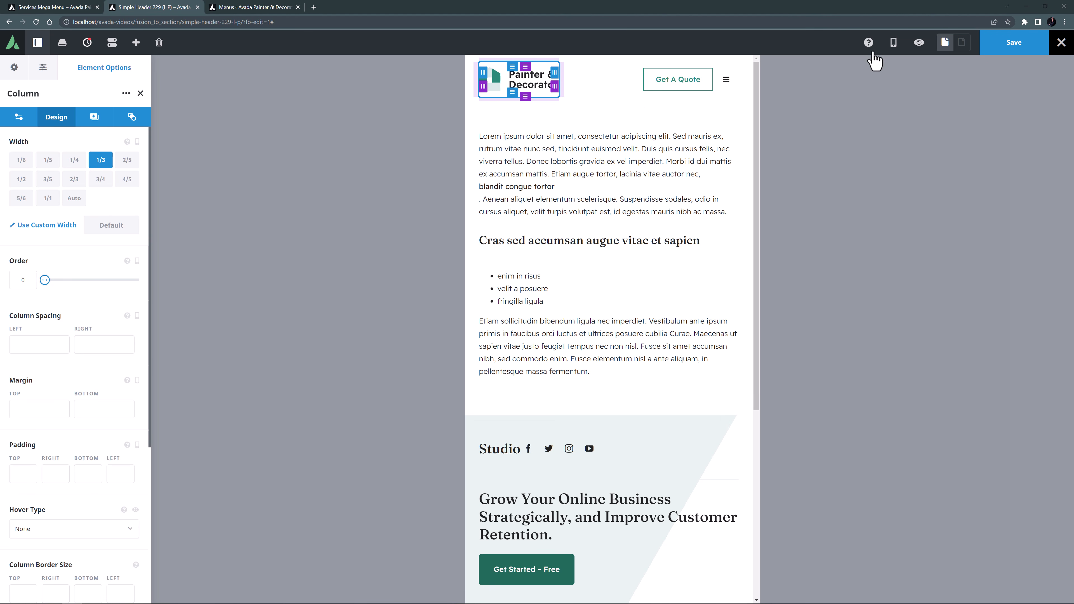
# Switch the header preview back to desktop size and look through the logo column's extra options.
pyautogui.click(894, 44)
pyautogui.click(943, 68)
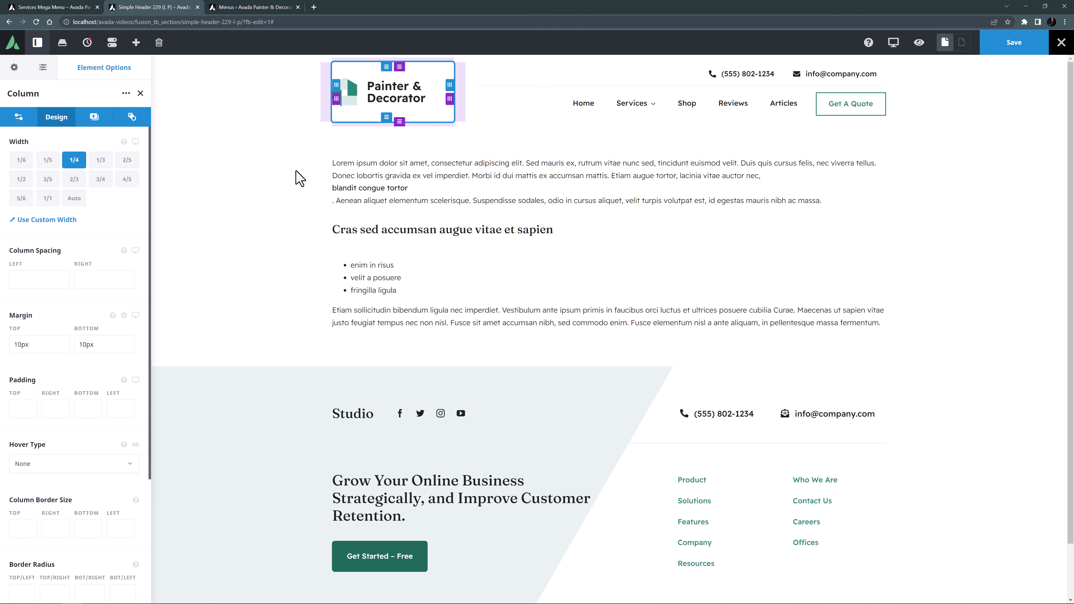
pyautogui.click(130, 119)
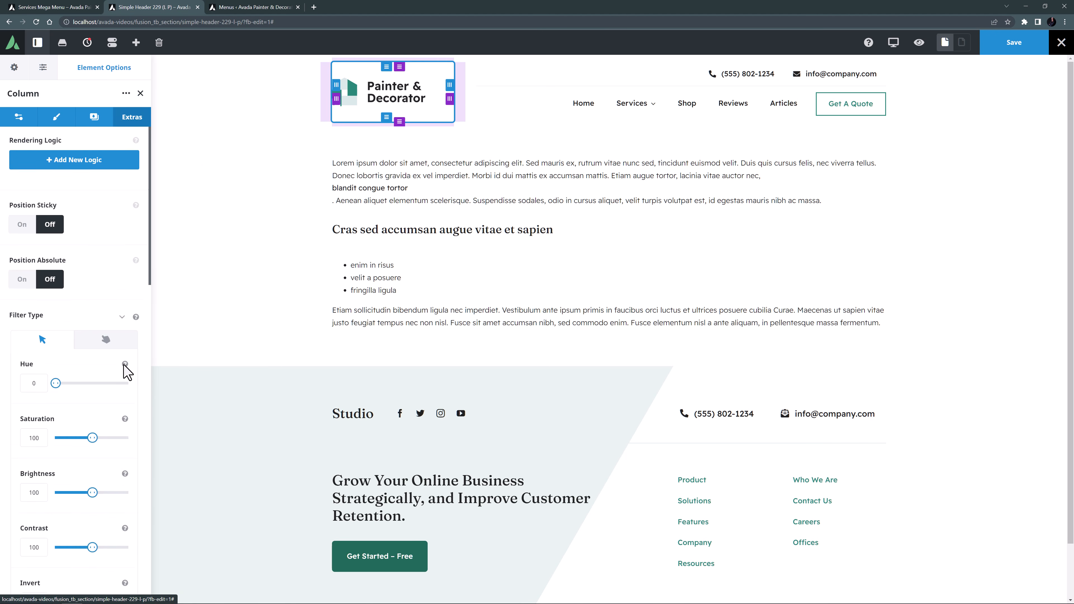
pyautogui.scroll(-4, 121, 376)
pyautogui.scroll(-15, 119, 378)
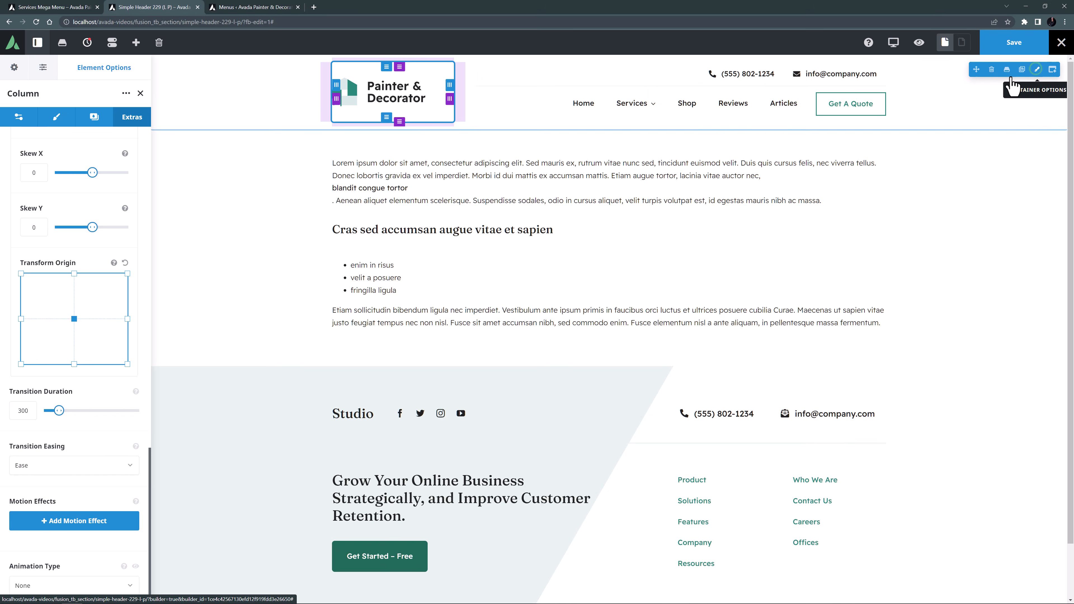
# Give the desktop header container a Fade animation with Static direction and an animation speed of 1.0.
pyautogui.click(1036, 70)
pyautogui.click(132, 121)
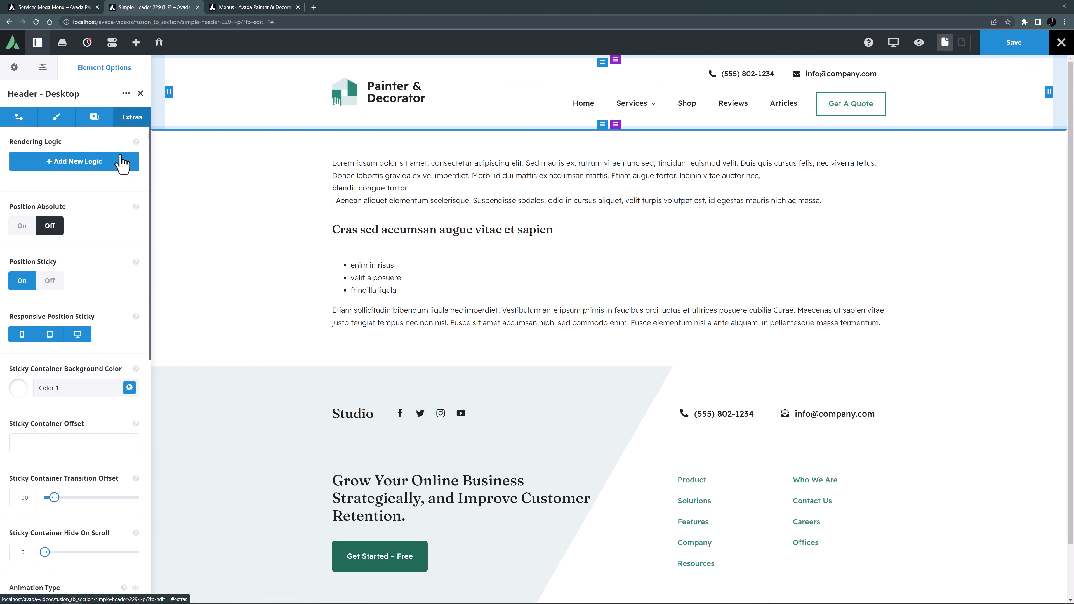
pyautogui.scroll(-5, 115, 245)
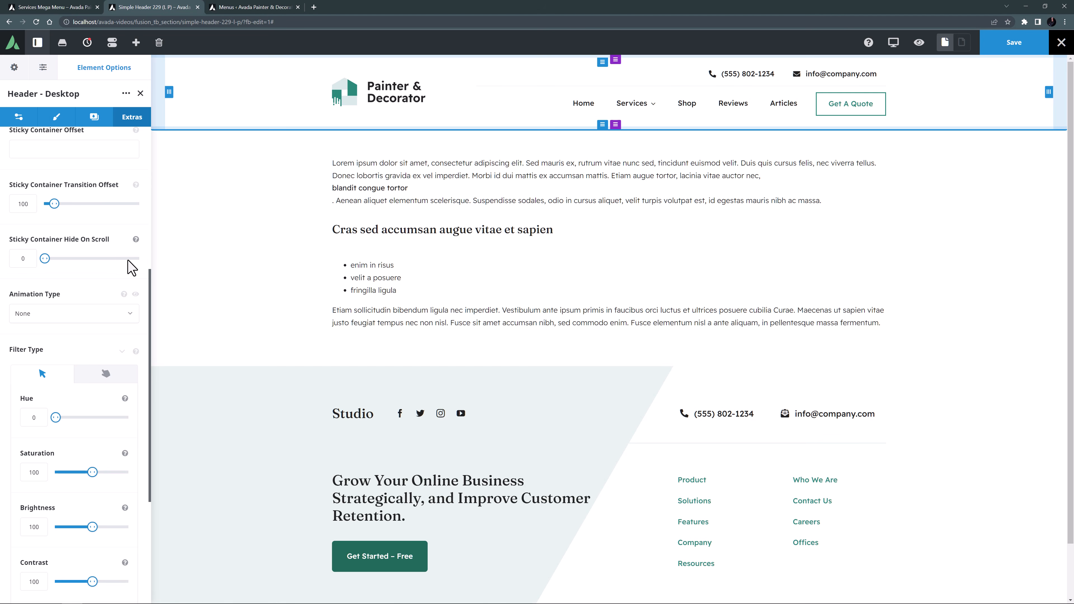
pyautogui.click(87, 313)
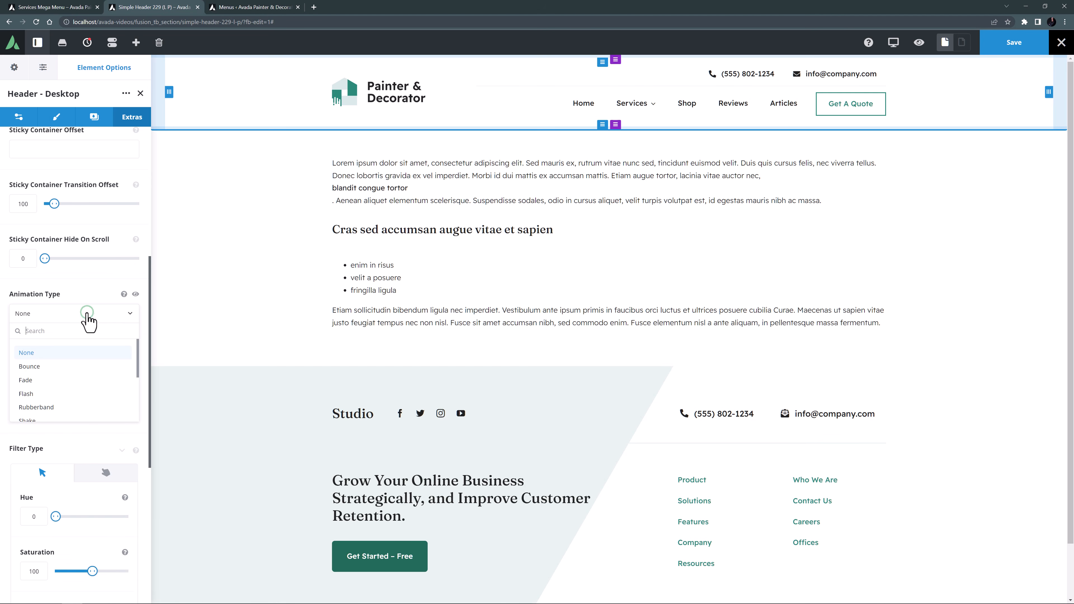
pyautogui.click(50, 380)
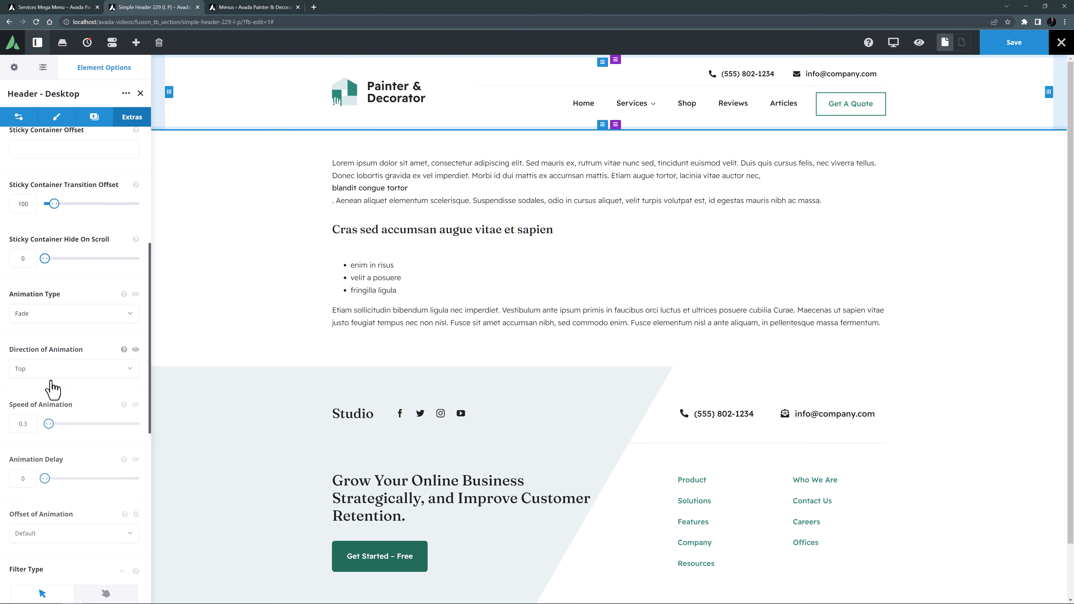
pyautogui.click(51, 372)
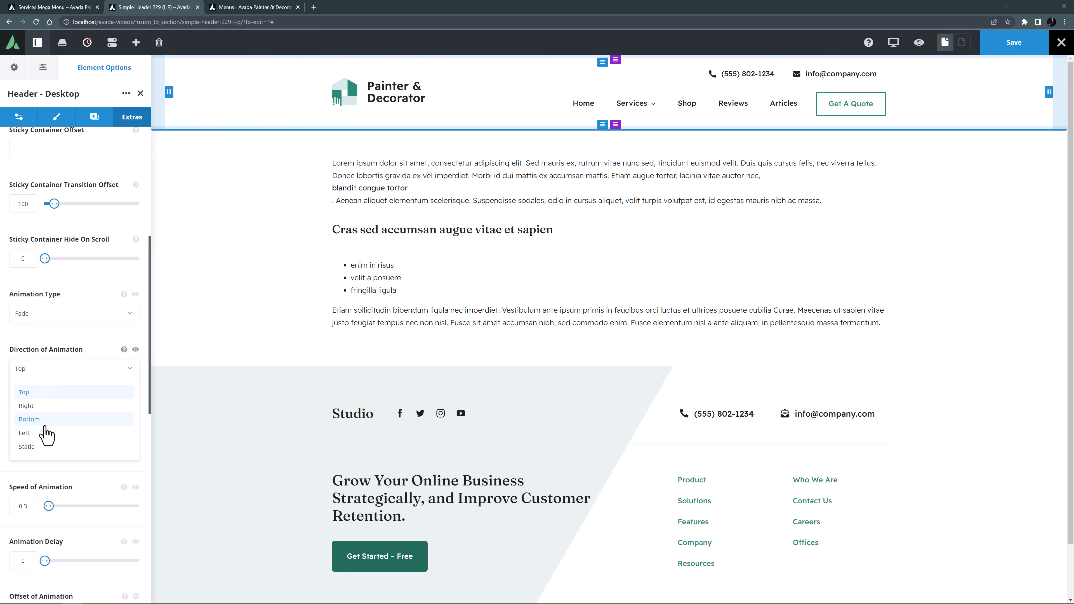
pyautogui.click(36, 446)
pyautogui.moveTo(31, 424); pyautogui.dragTo(5, 425)
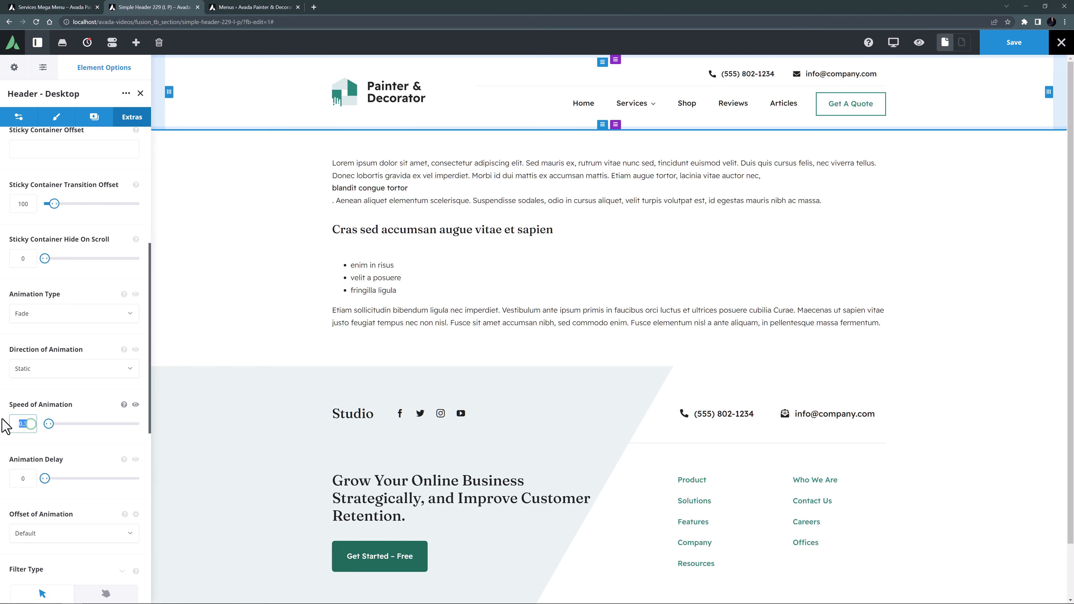
pyautogui.press('Tab')
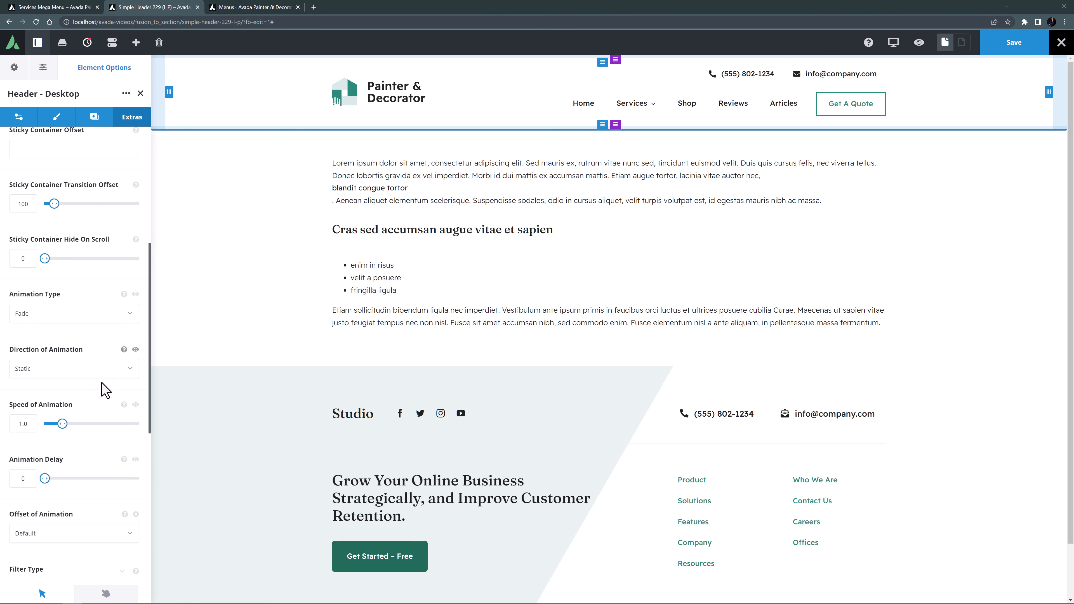
# Save the header and exit the live builder to the site's home page.
pyautogui.click(1020, 46)
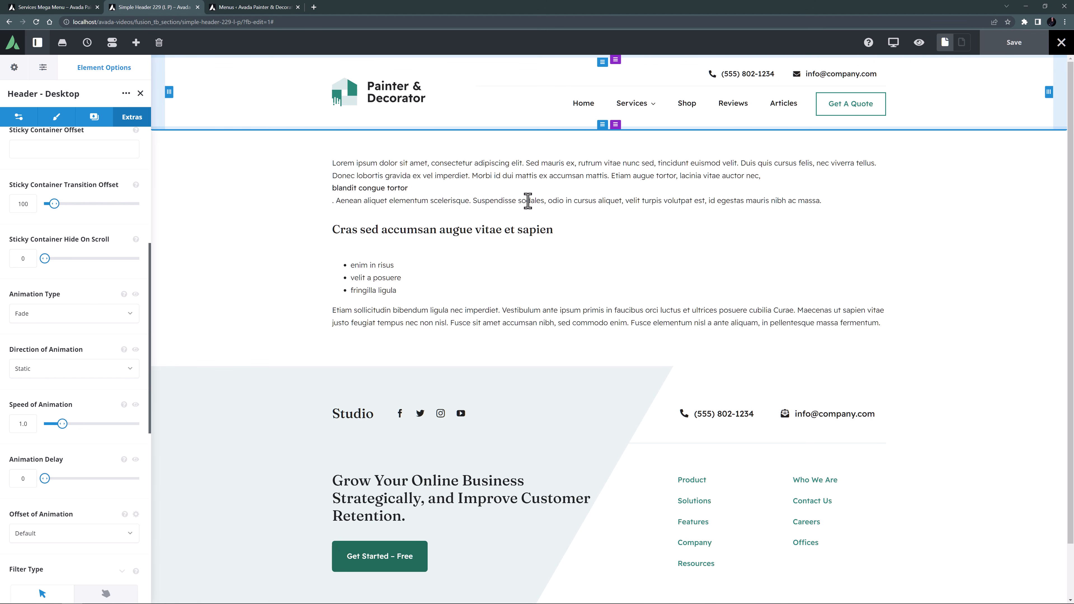
pyautogui.click(1061, 42)
pyautogui.click(1025, 64)
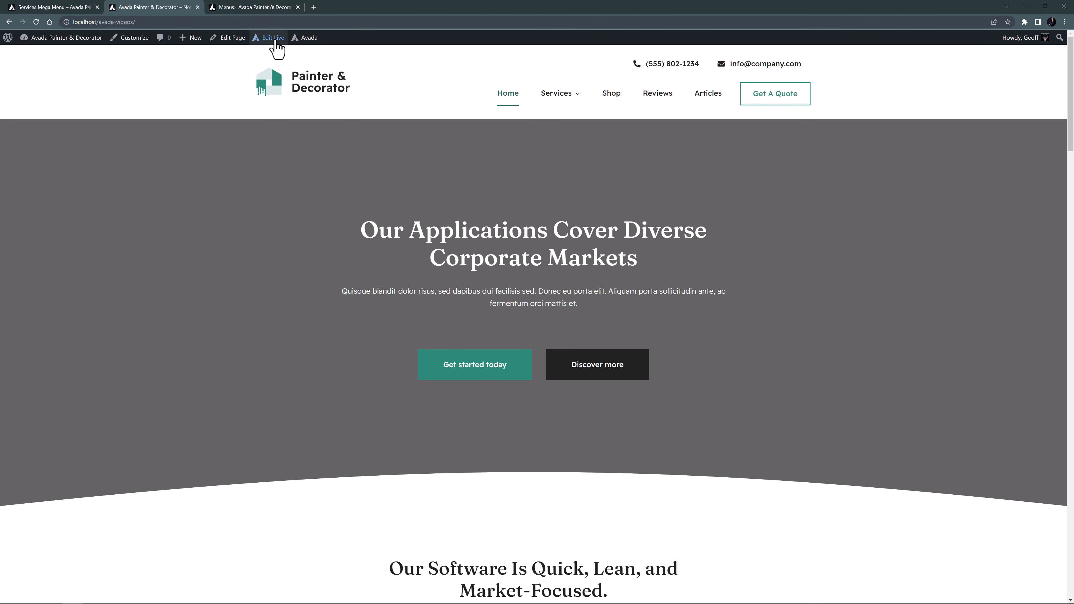
# Open the Agency Footer 998 (L P) section for live editing in a new browser tab.
pyautogui.moveTo(275, 40)
pyautogui.middleClick(270, 96)
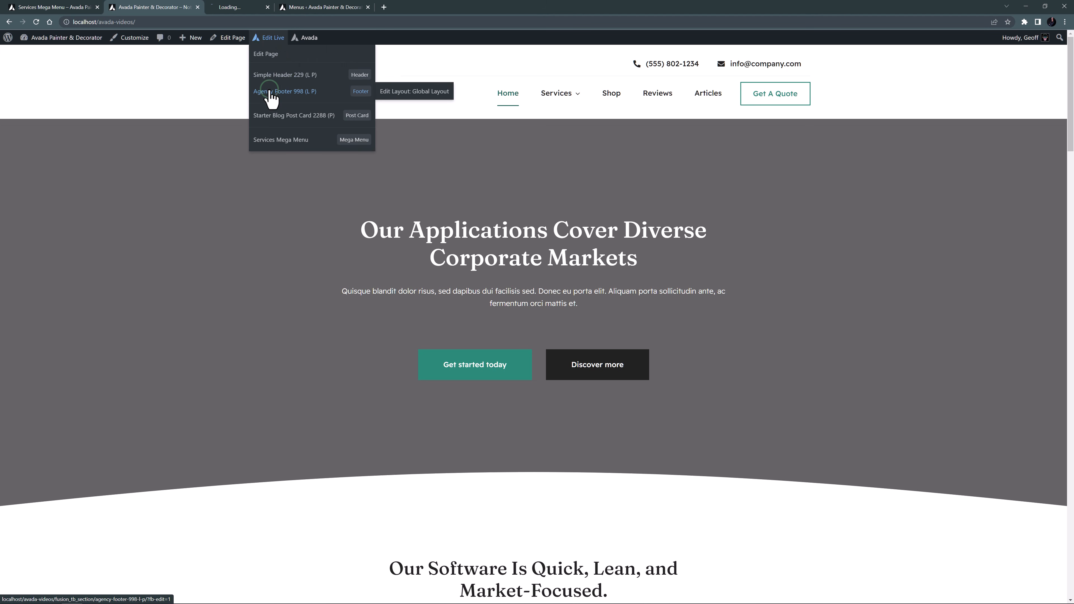
pyautogui.click(253, 9)
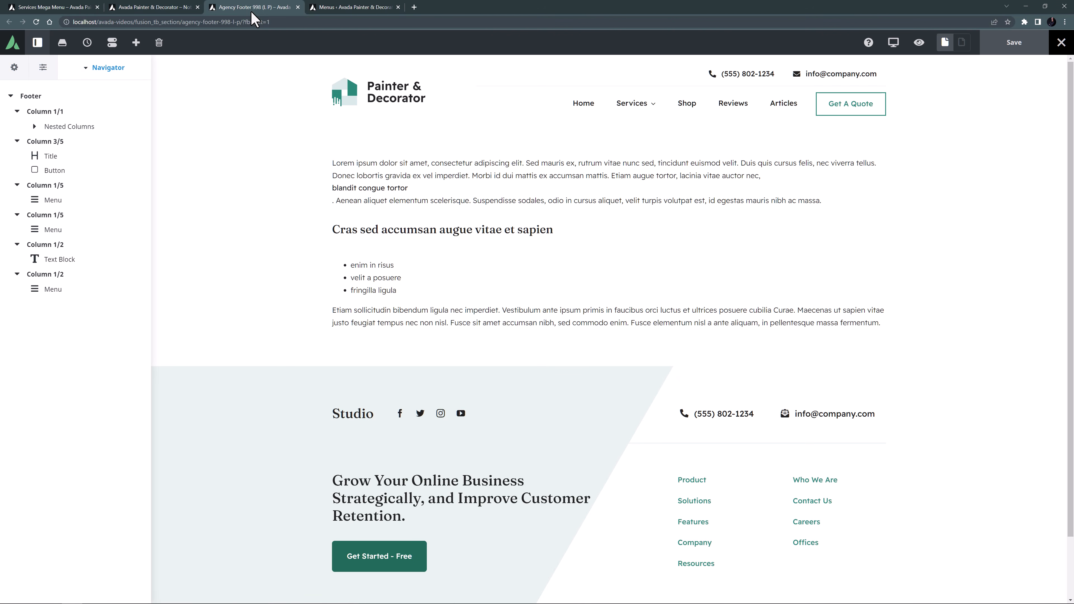
# Examine the background gradient settings of the footer container.
pyautogui.scroll(-2, 645, 279)
pyautogui.scroll(-1, 647, 286)
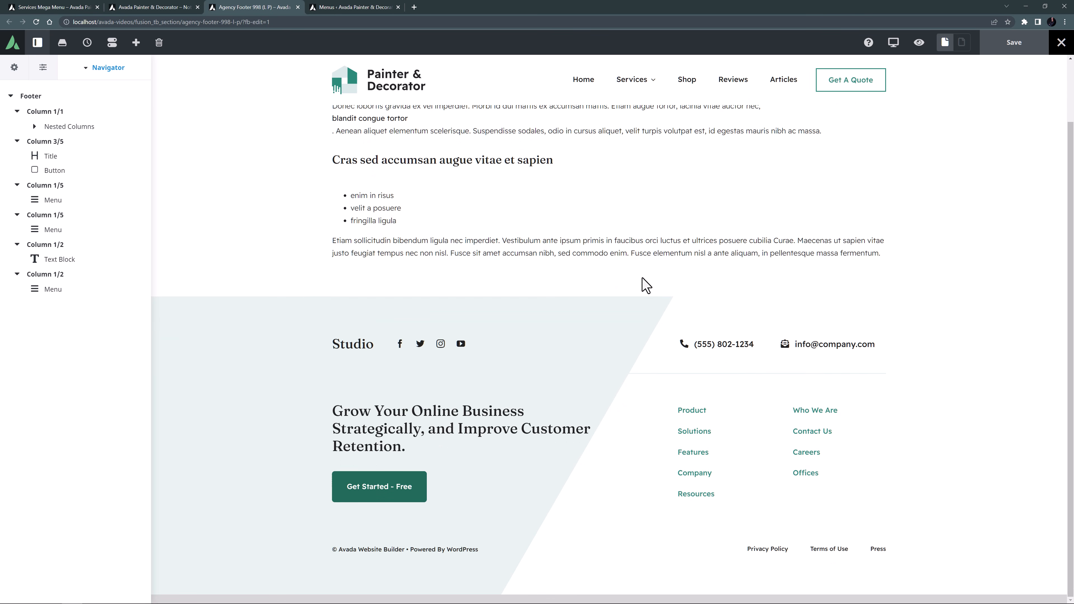
pyautogui.moveTo(985, 319)
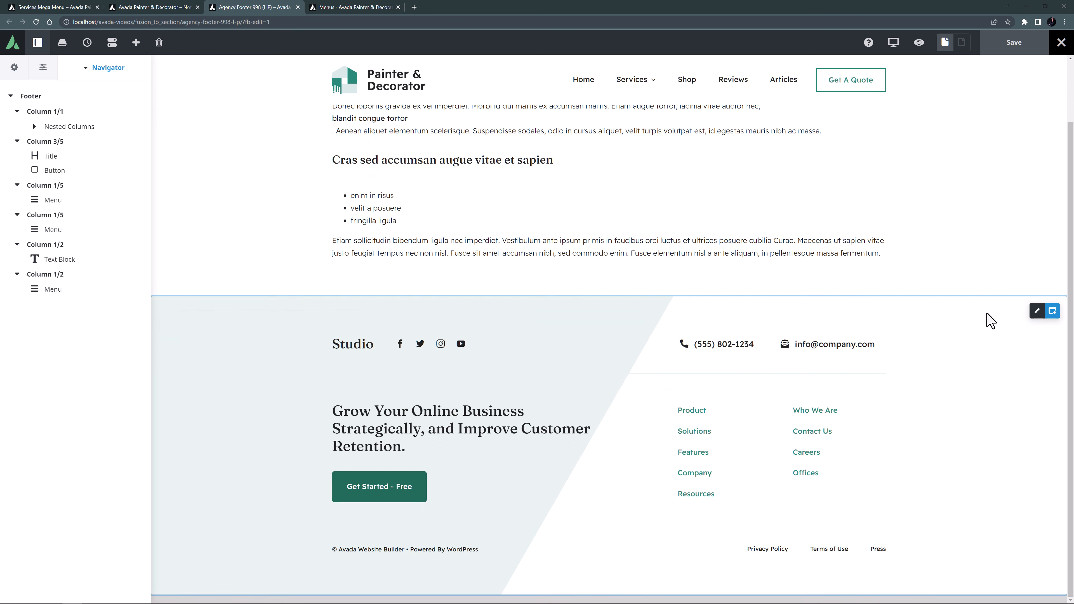
pyautogui.click(1036, 316)
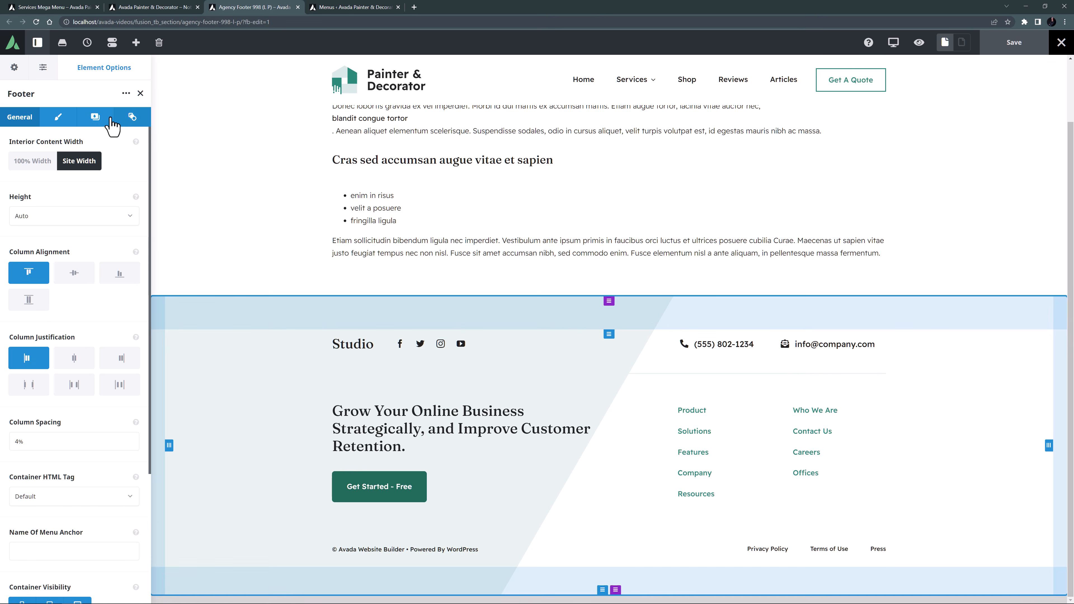
pyautogui.click(95, 117)
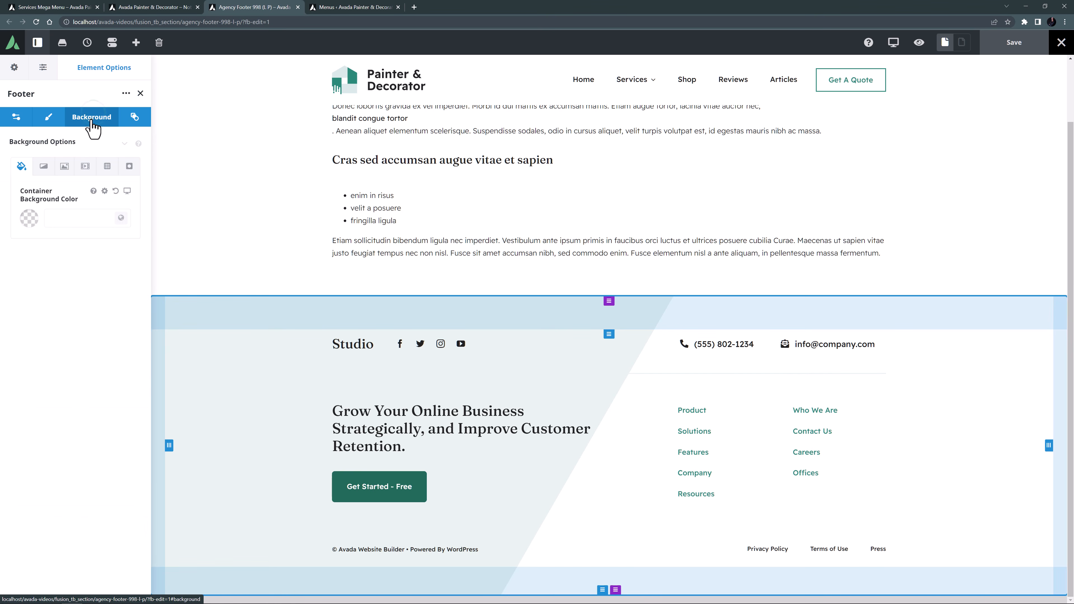
pyautogui.click(44, 169)
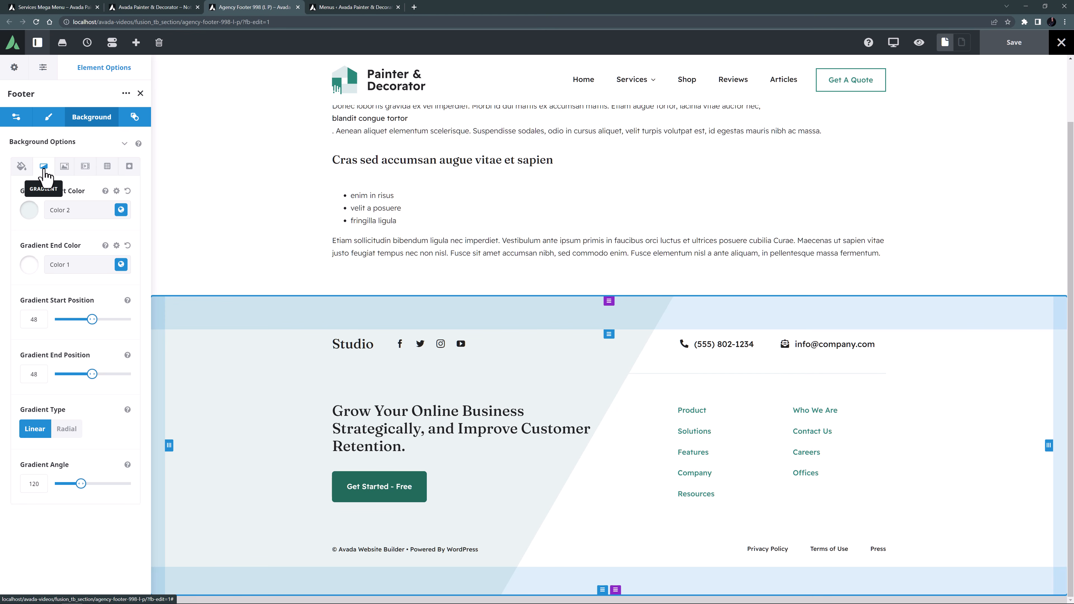
# Add an Image element with painter-decorator-favicon.svg after the Studio title in the footer's nested columns.
pyautogui.moveTo(366, 353)
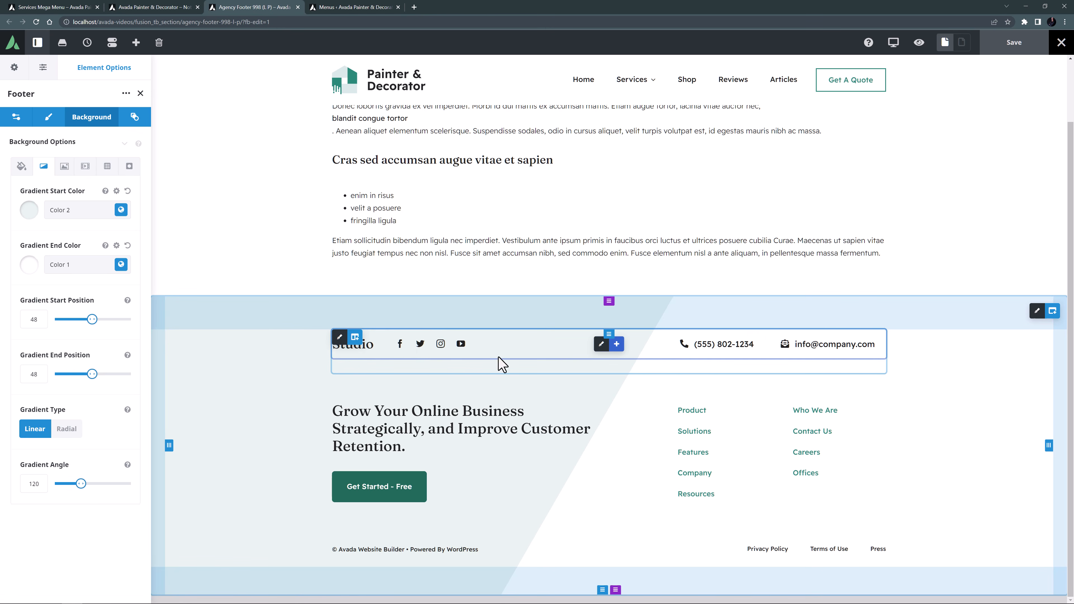
pyautogui.click(600, 345)
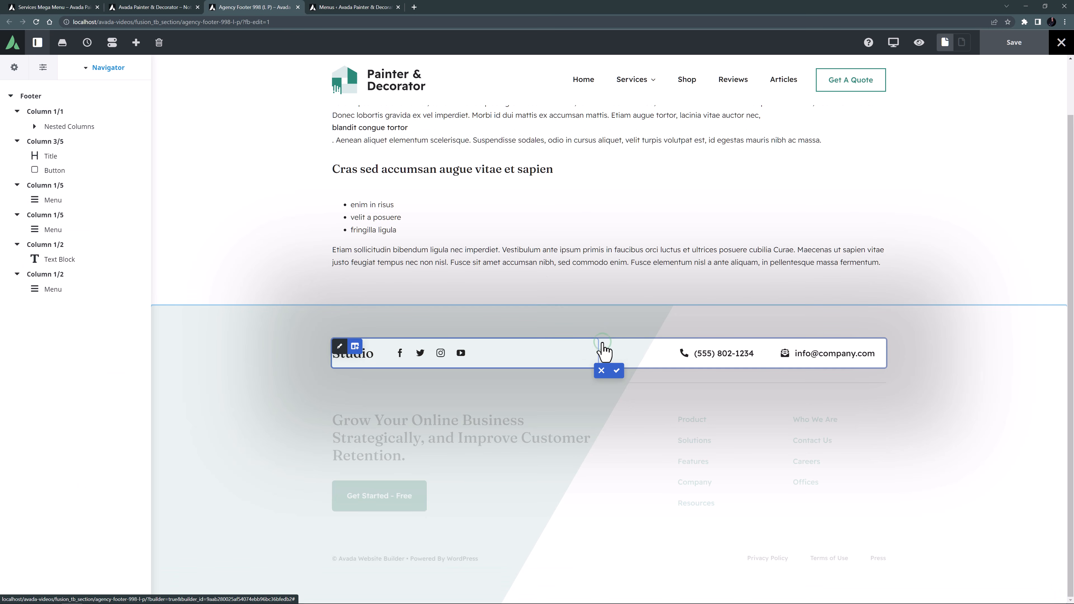
pyautogui.click(371, 355)
pyautogui.click(746, 221)
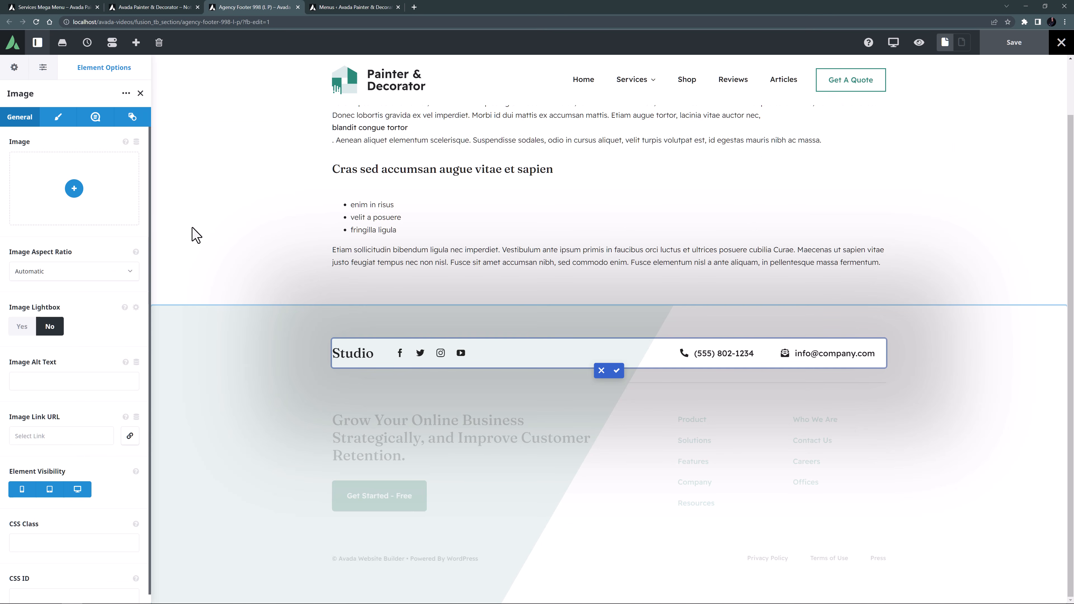
pyautogui.click(73, 188)
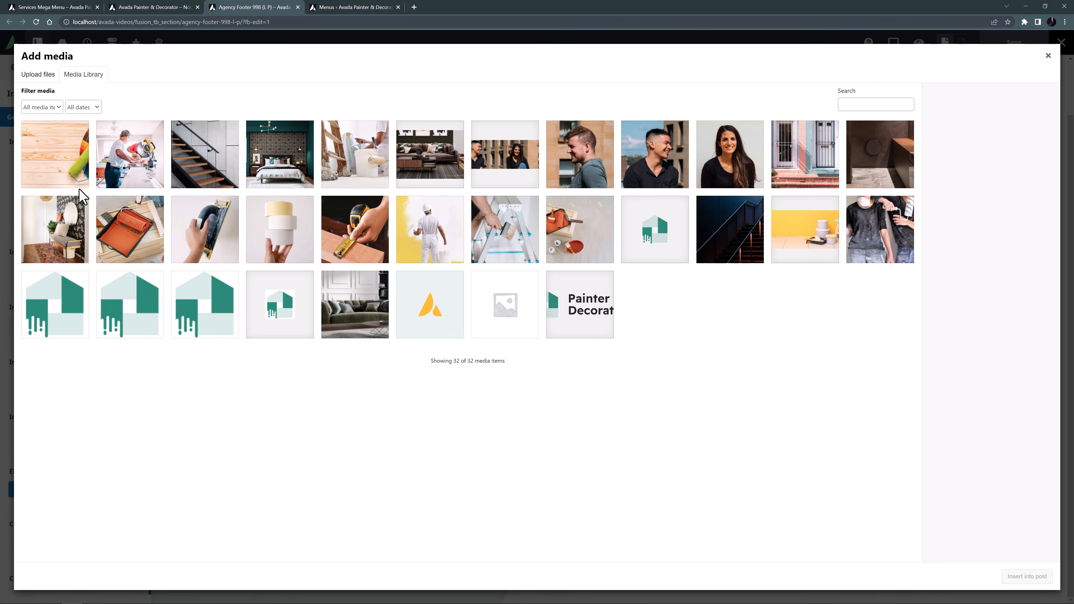
pyautogui.click(645, 237)
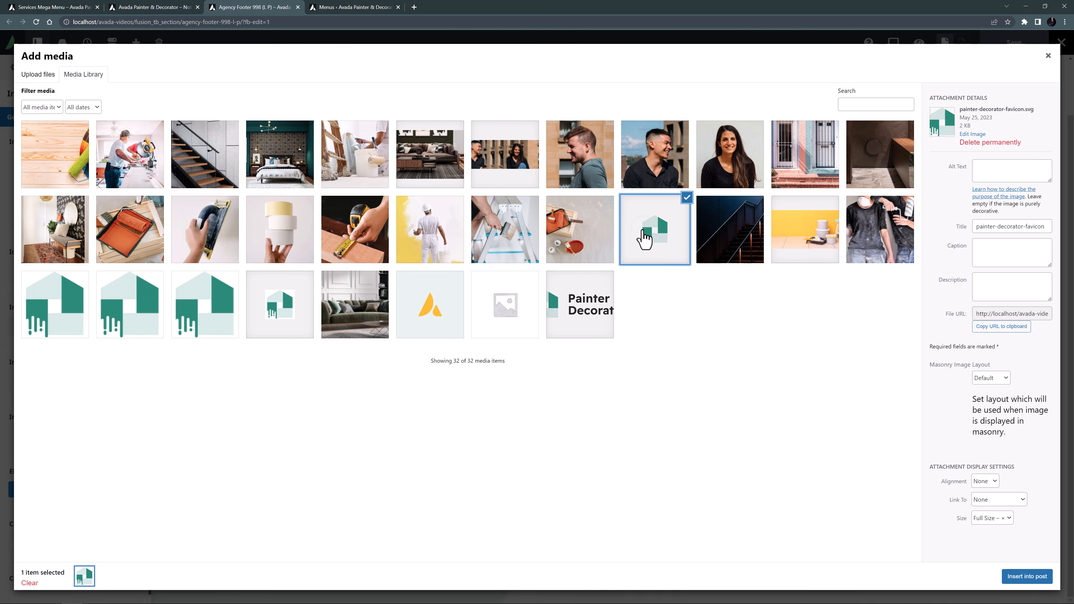
pyautogui.click(1025, 576)
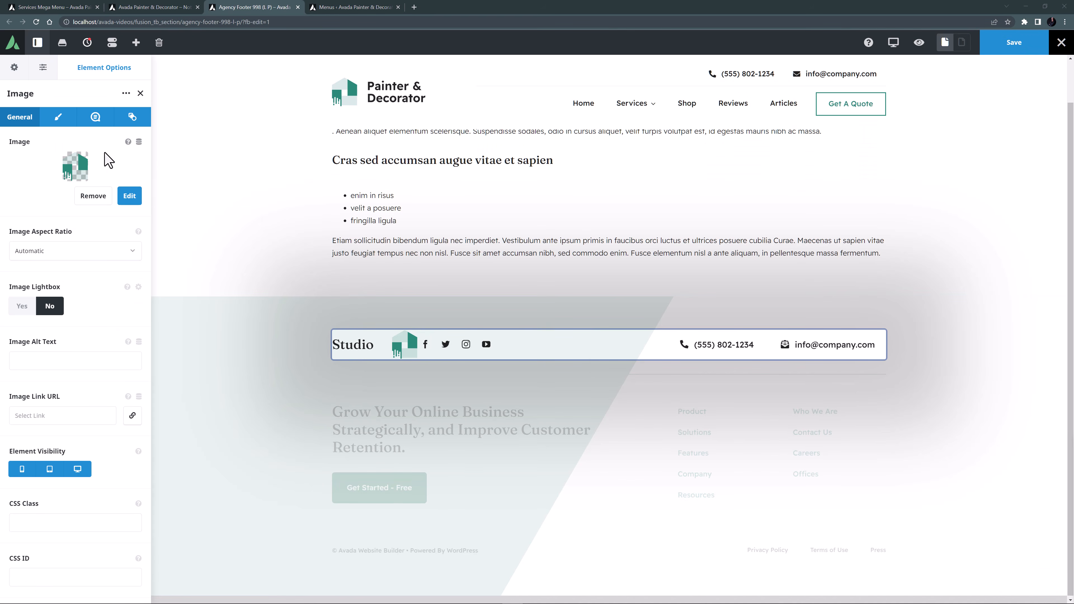
# Set the footer logo image's right margin to 60px and delete the Studio title in front of it.
pyautogui.click(59, 118)
pyautogui.scroll(-5, 115, 252)
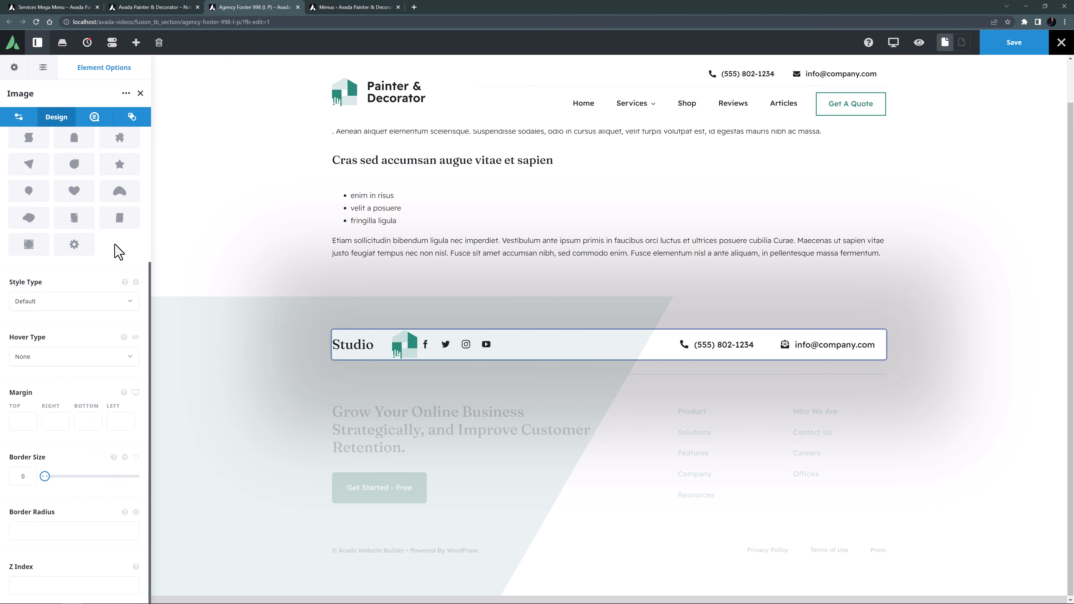
pyautogui.click(48, 422)
pyautogui.write('50px')
pyautogui.press('Tab')
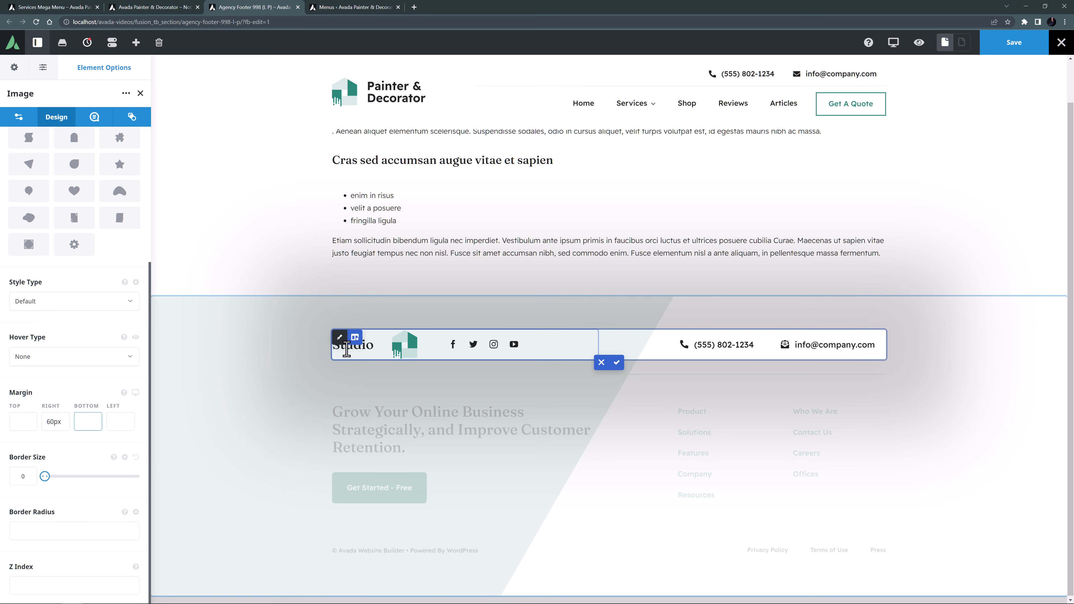
pyautogui.click(400, 346)
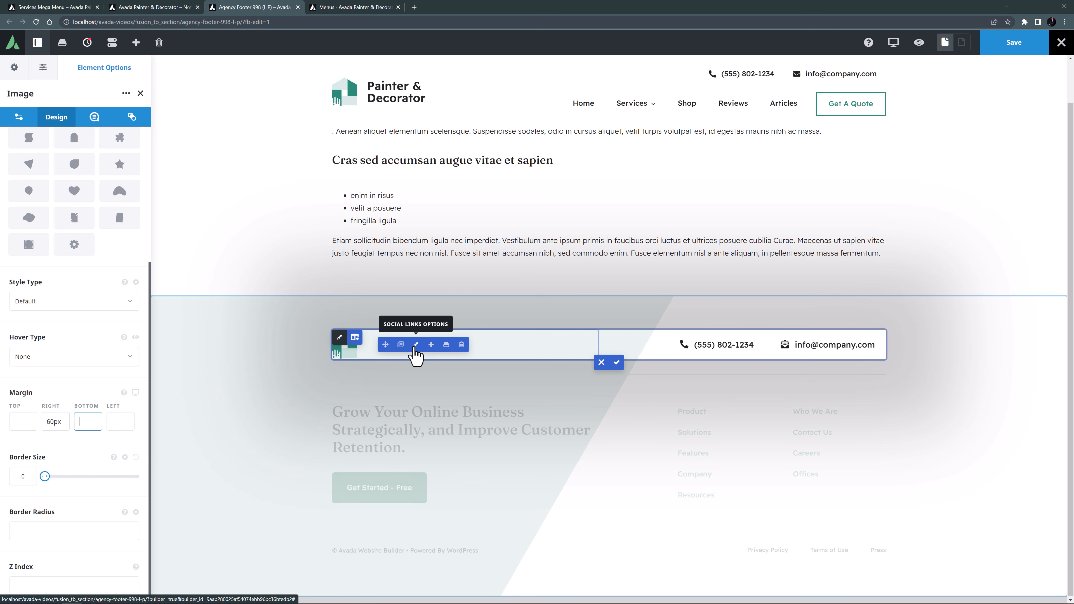
# Set the footer Social Links' hover icon color to Color 1 and hover background color to Color 5.
pyautogui.click(415, 345)
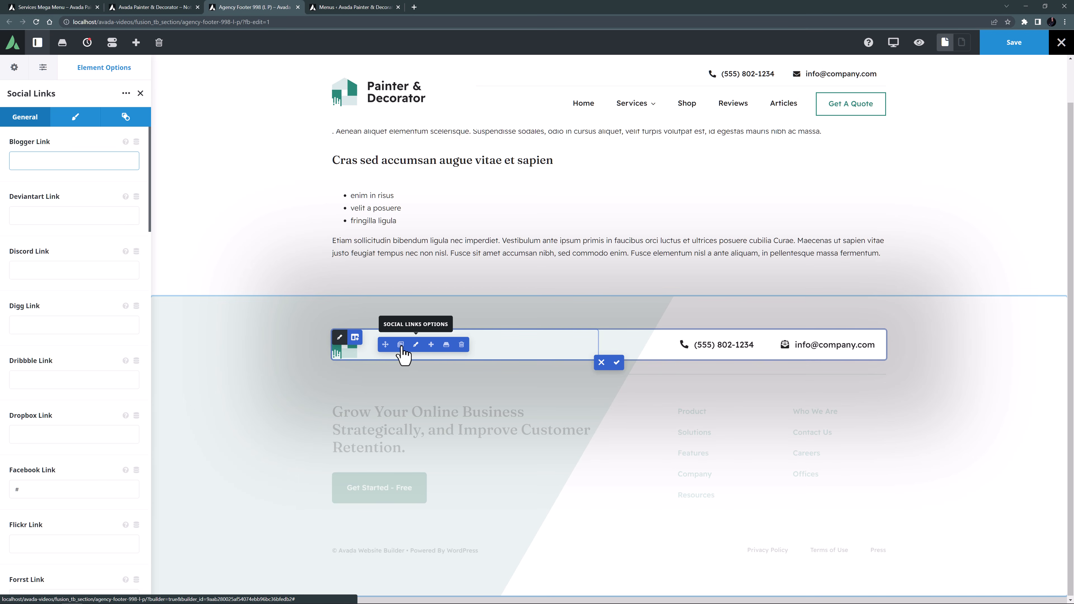
pyautogui.click(75, 127)
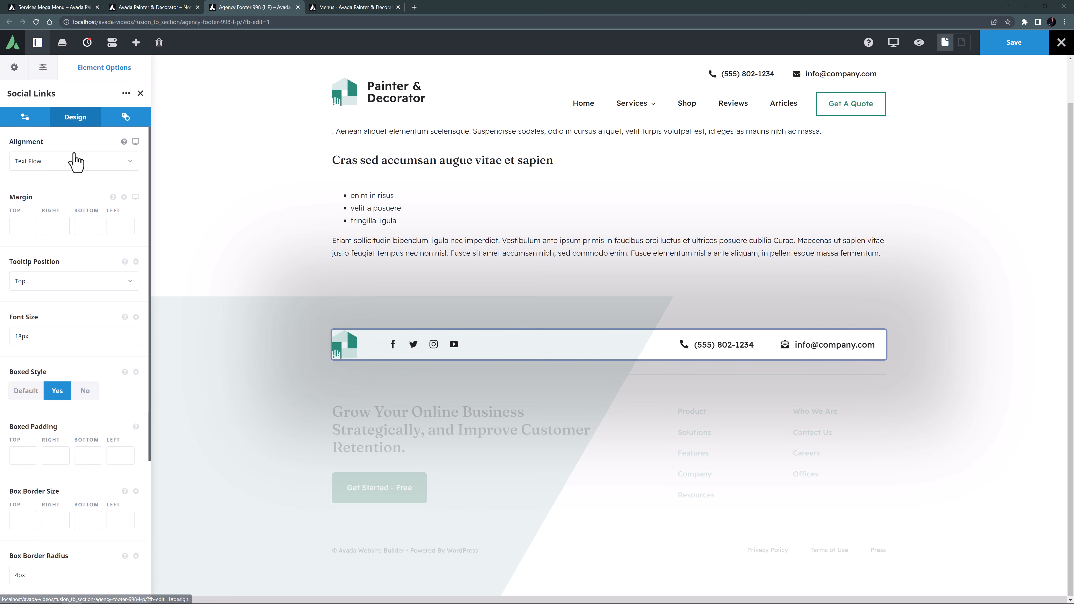
pyautogui.scroll(-5, 70, 397)
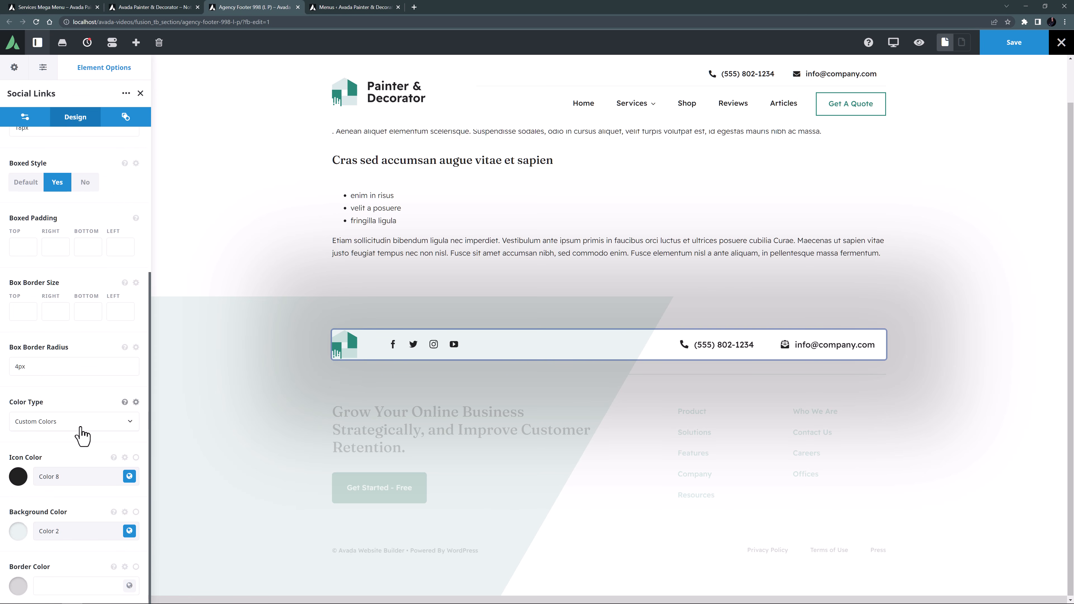
pyautogui.click(136, 457)
pyautogui.click(131, 475)
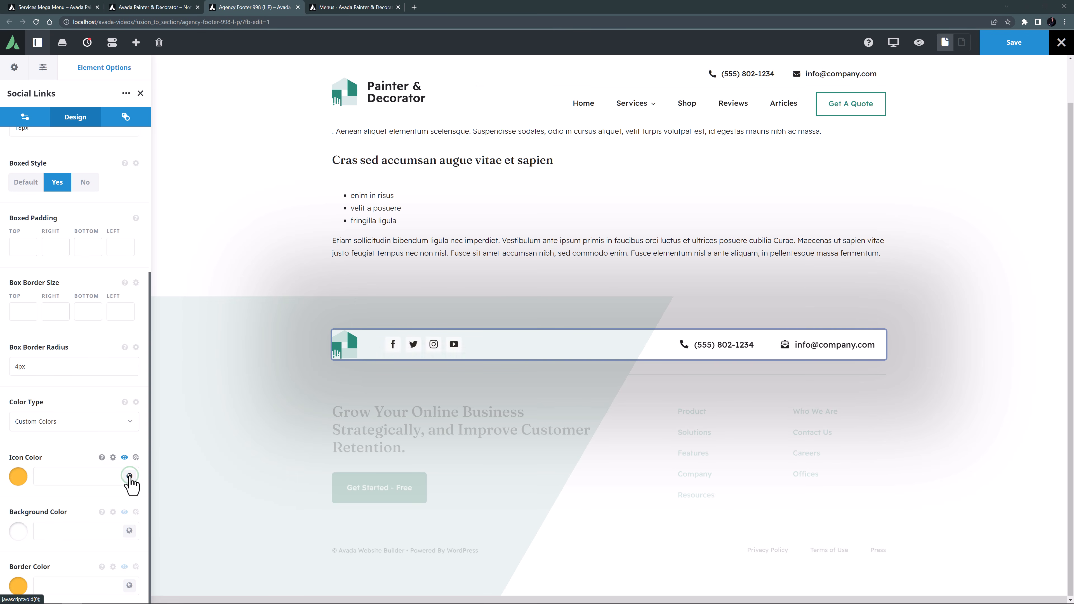
pyautogui.click(129, 475)
pyautogui.click(19, 513)
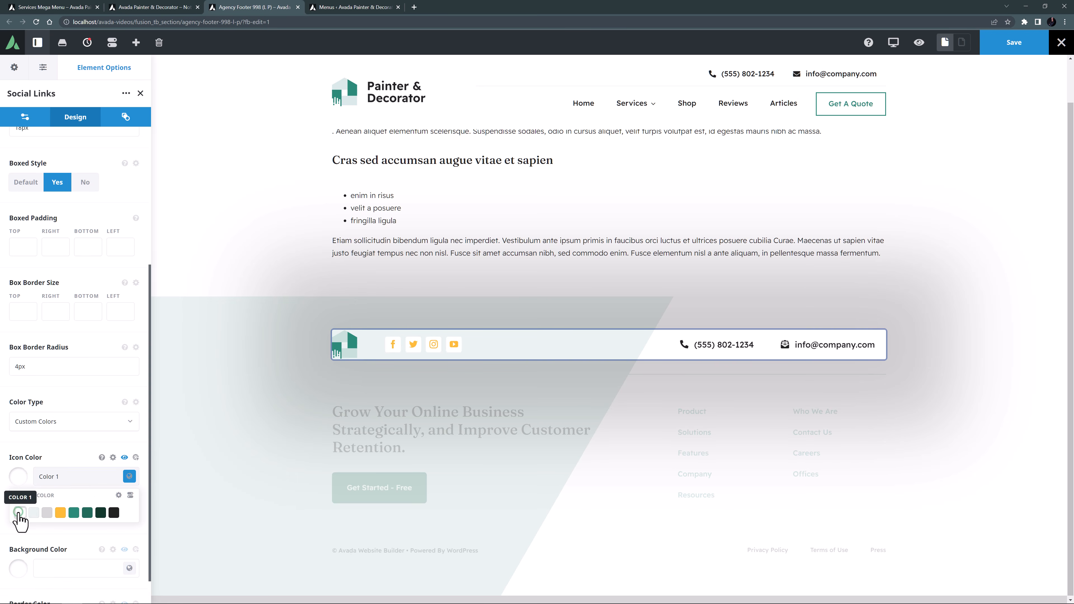
pyautogui.click(129, 530)
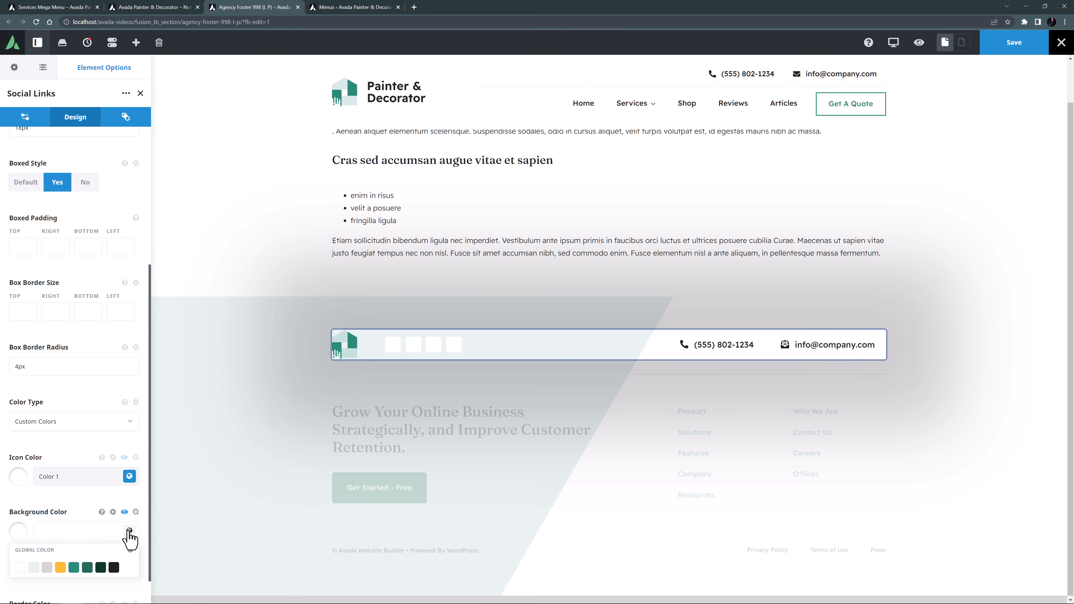
pyautogui.click(74, 567)
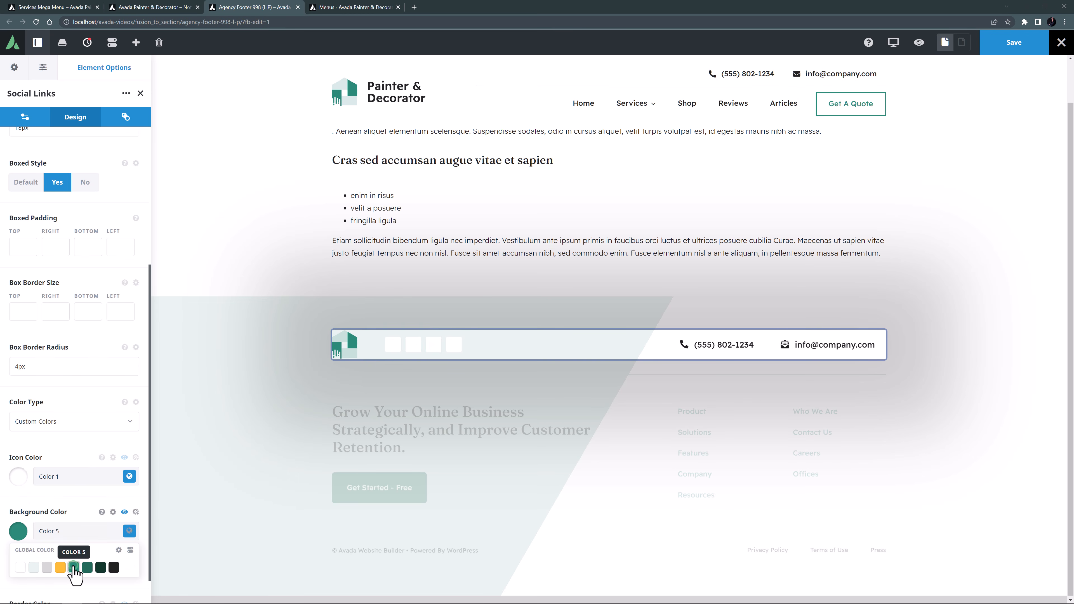
# Set the hover gradient start and end colors of the footer's phone button to Color 5.
pyautogui.click(85, 512)
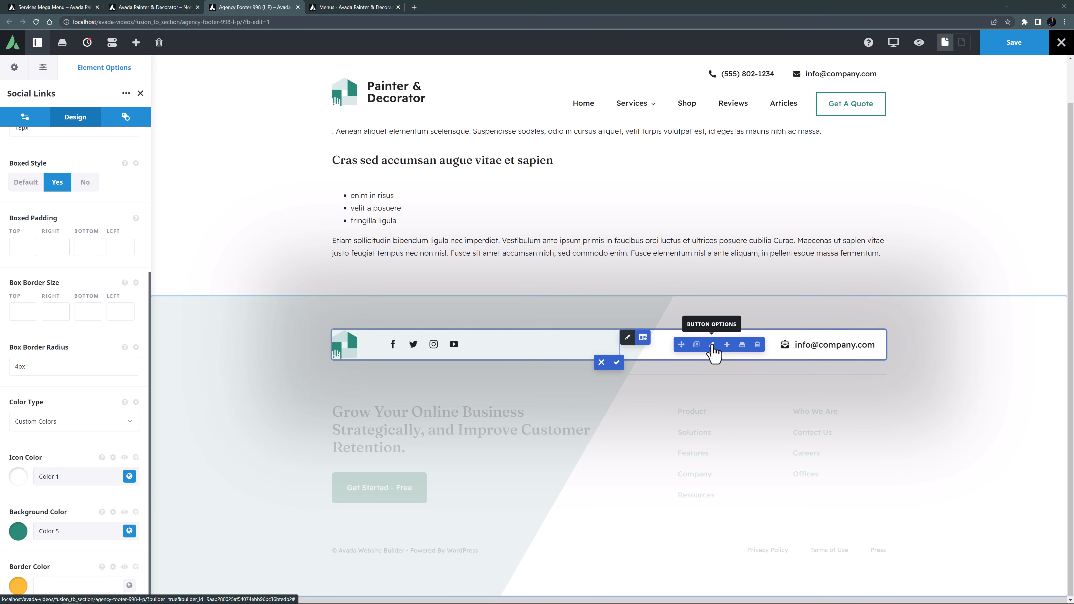
pyautogui.click(712, 345)
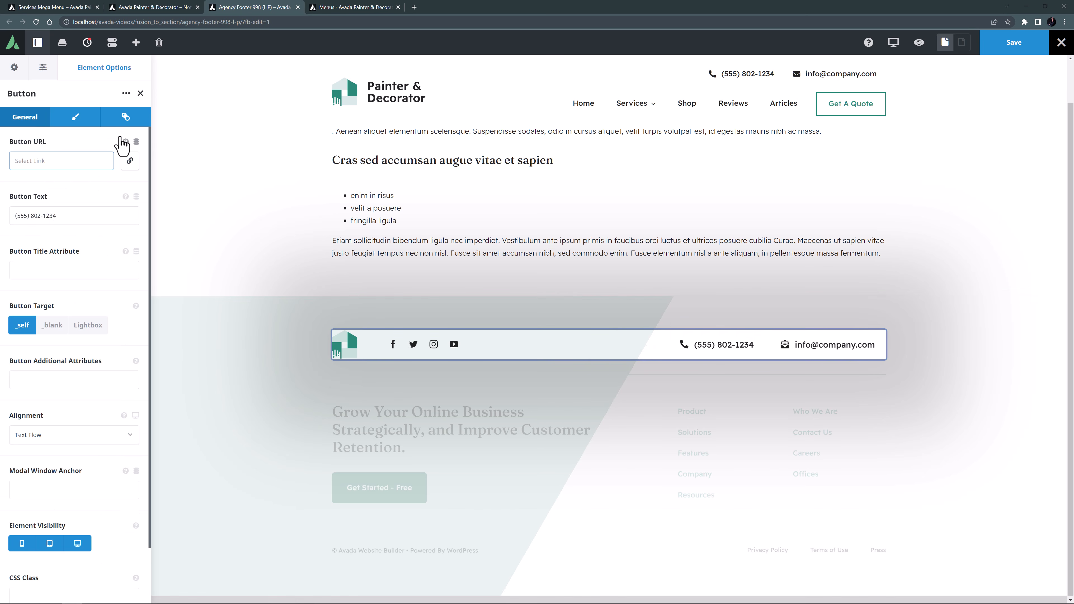
pyautogui.click(73, 119)
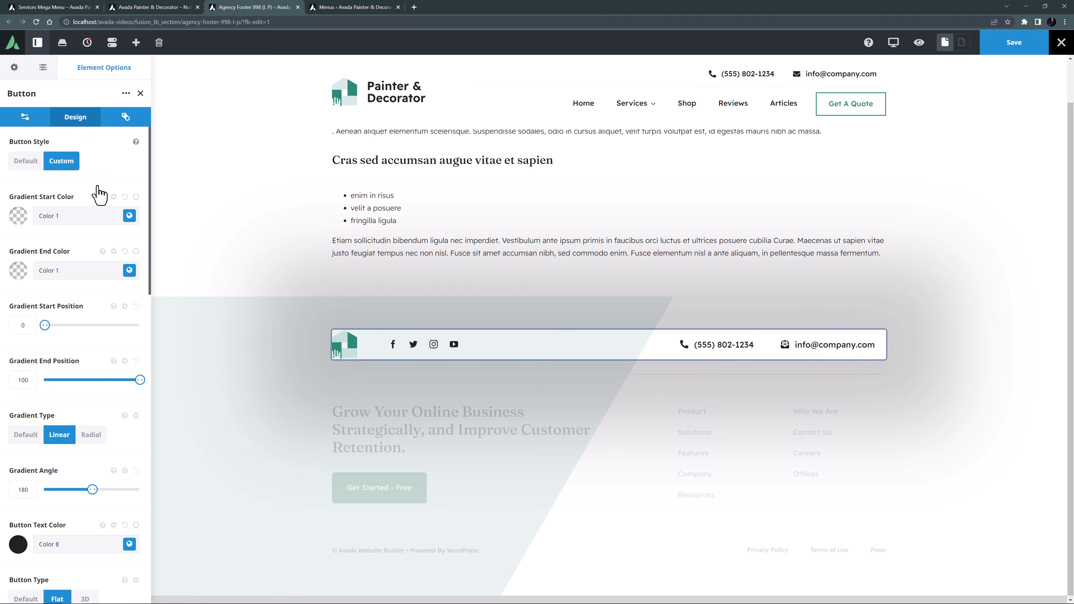
pyautogui.click(135, 197)
pyautogui.click(131, 217)
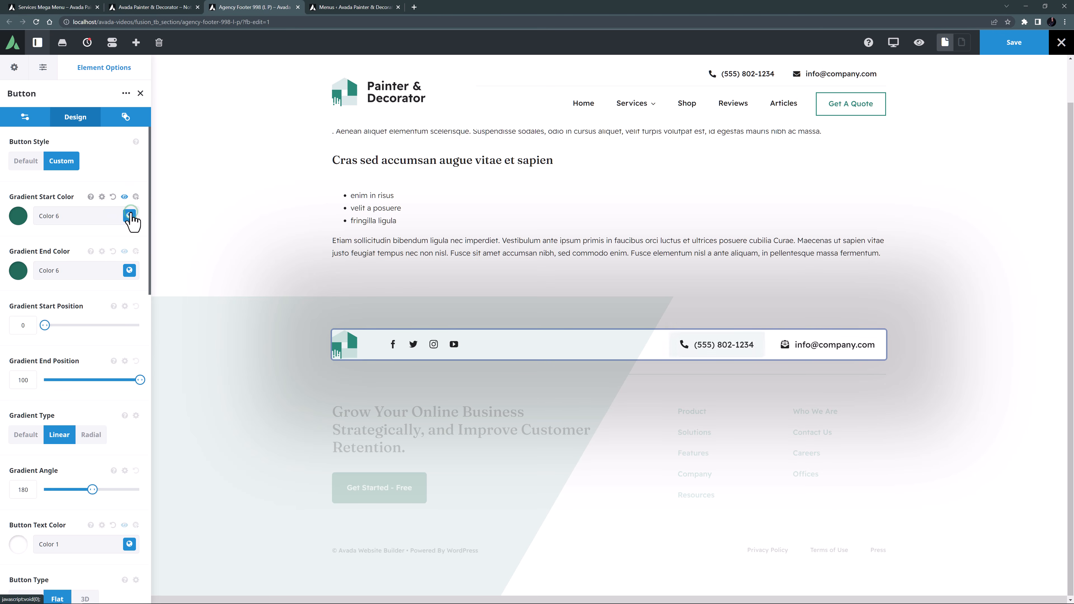
pyautogui.click(129, 216)
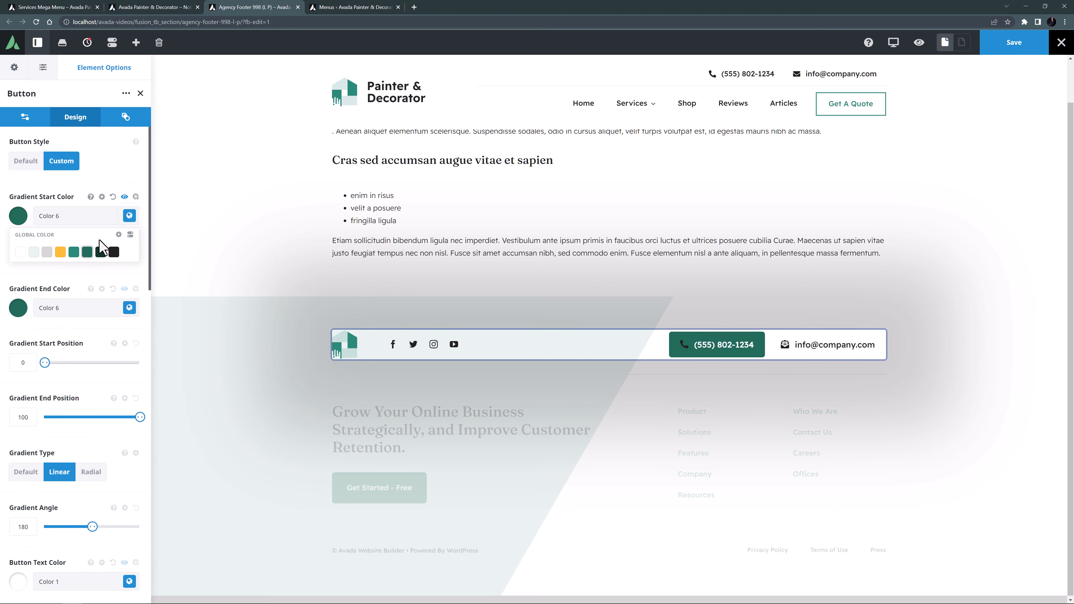
pyautogui.click(73, 252)
pyautogui.click(129, 308)
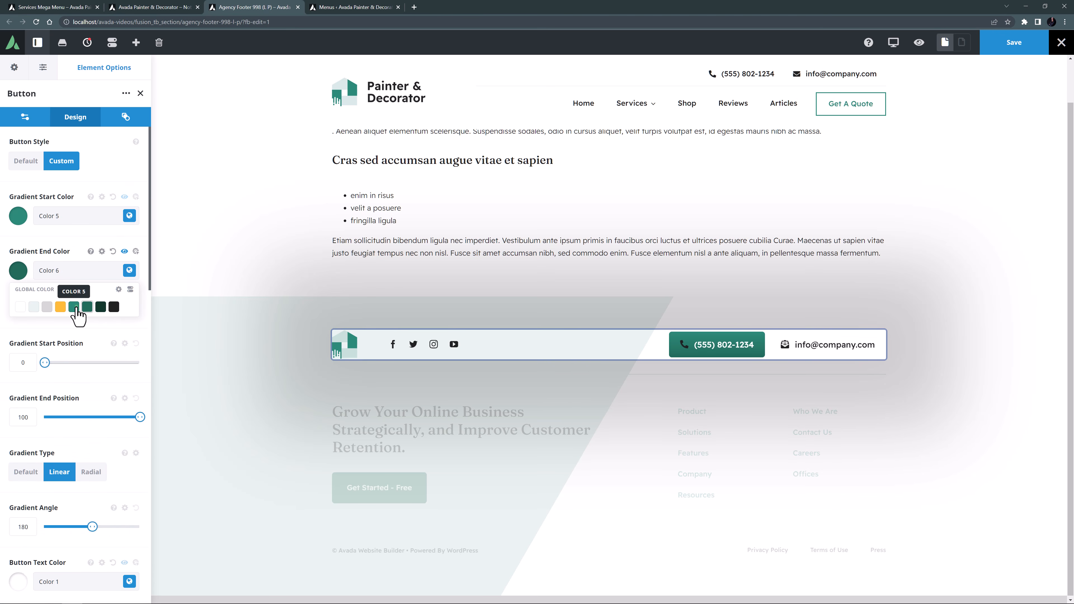
pyautogui.click(74, 306)
pyautogui.click(92, 351)
# Clear all four border radius values of the footer phone button and finish editing the nested columns.
pyautogui.scroll(-7, 84, 423)
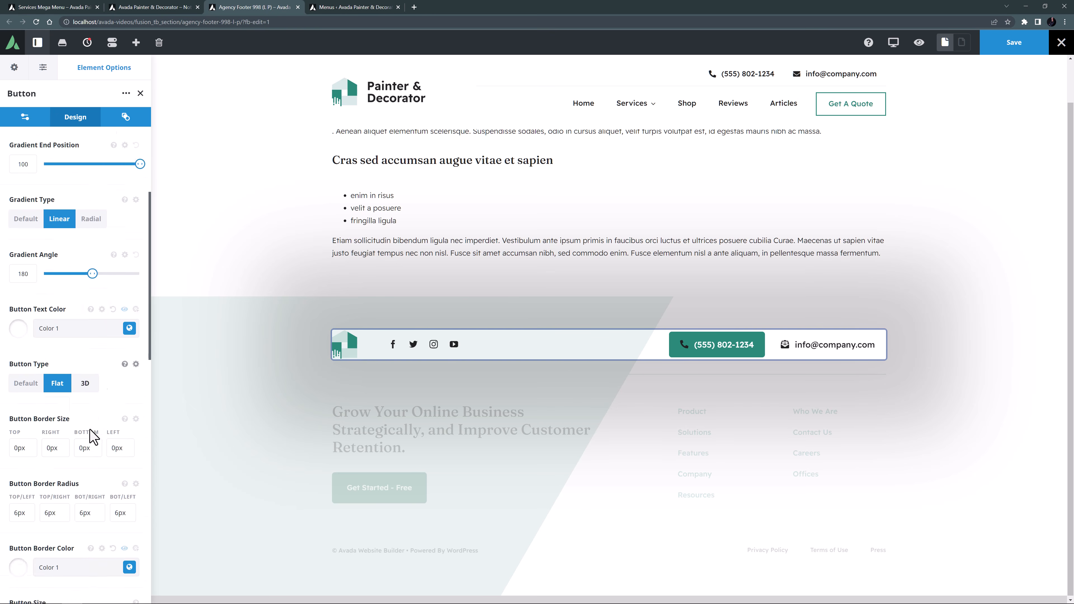
pyautogui.doubleClick(13, 435)
pyautogui.press('BackSpace')
pyautogui.press('Tab')
pyautogui.press('BackSpace')
pyautogui.press('Tab')
pyautogui.press('BackSpace')
pyautogui.press('Tab')
pyautogui.press('BackSpace')
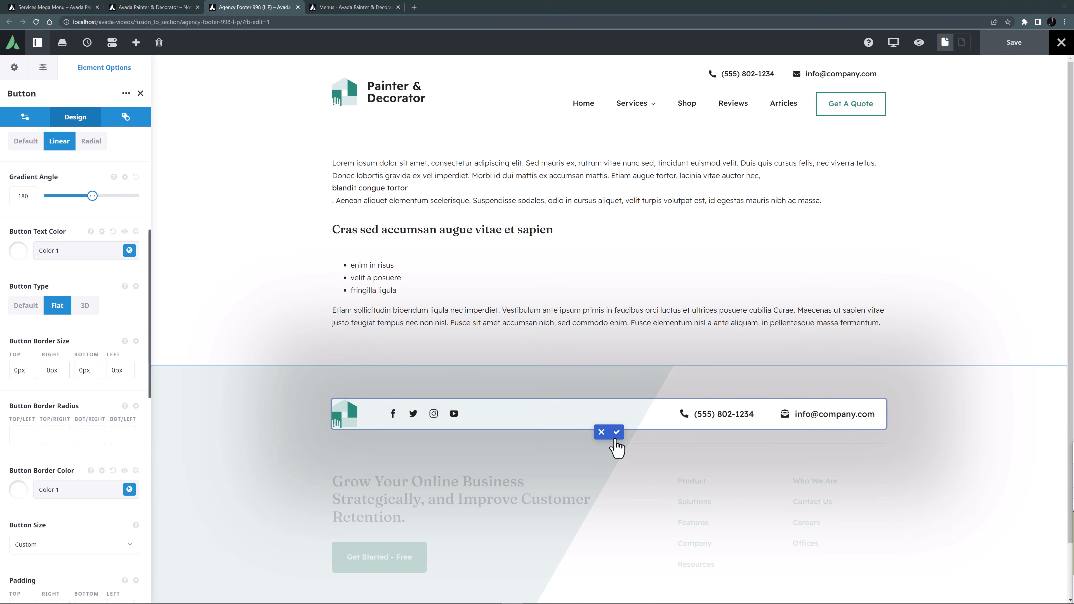
pyautogui.click(617, 432)
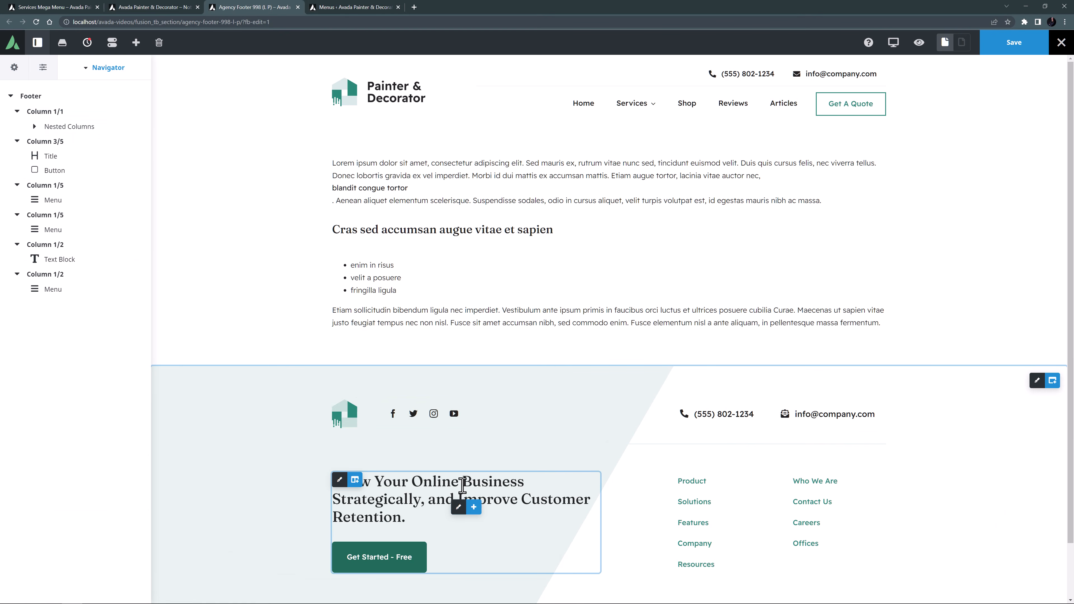
# Replace the footer title text with "Leading Decorators In New York, Providing High Quality Interior & Exterior Painting.".
pyautogui.click(458, 507)
pyautogui.moveTo(68, 305); pyautogui.dragTo(1, 234)
pyautogui.write('Leading Decorators In New York, Providing High Quality Interior & Exterior Painting.')
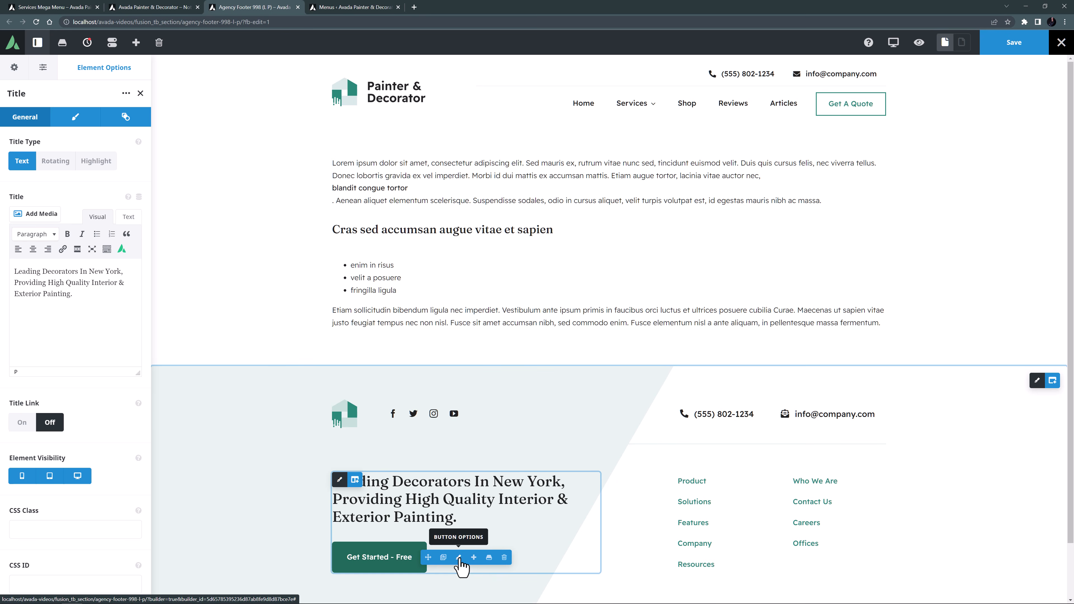
# Link the button below the footer title to the Get a Quote page and change its text to "Get Started Today".
pyautogui.click(460, 558)
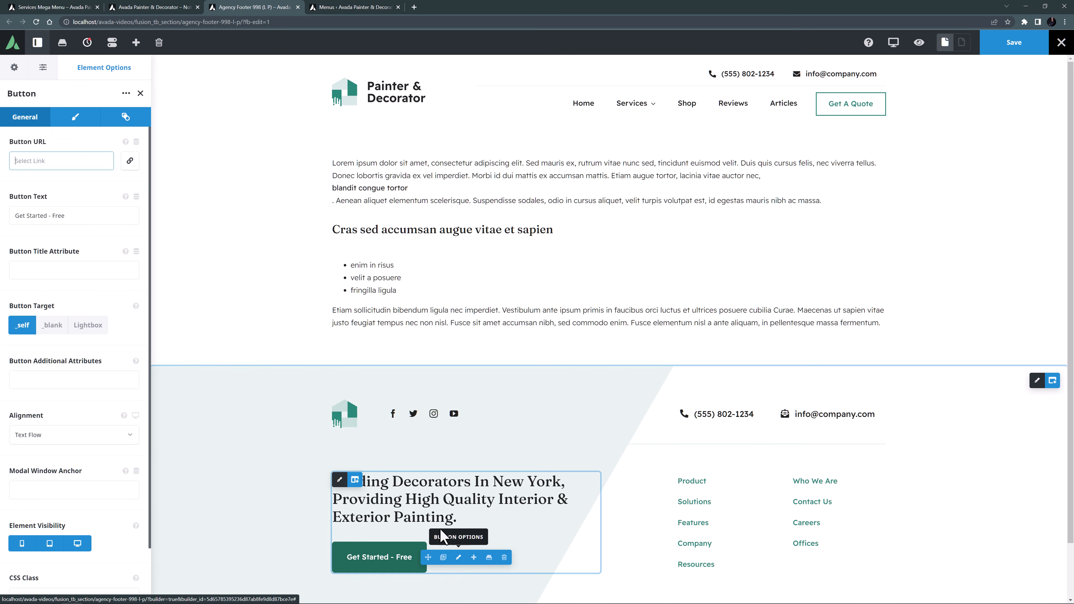
pyautogui.click(130, 161)
pyautogui.scroll(-2, 455, 359)
pyautogui.click(453, 348)
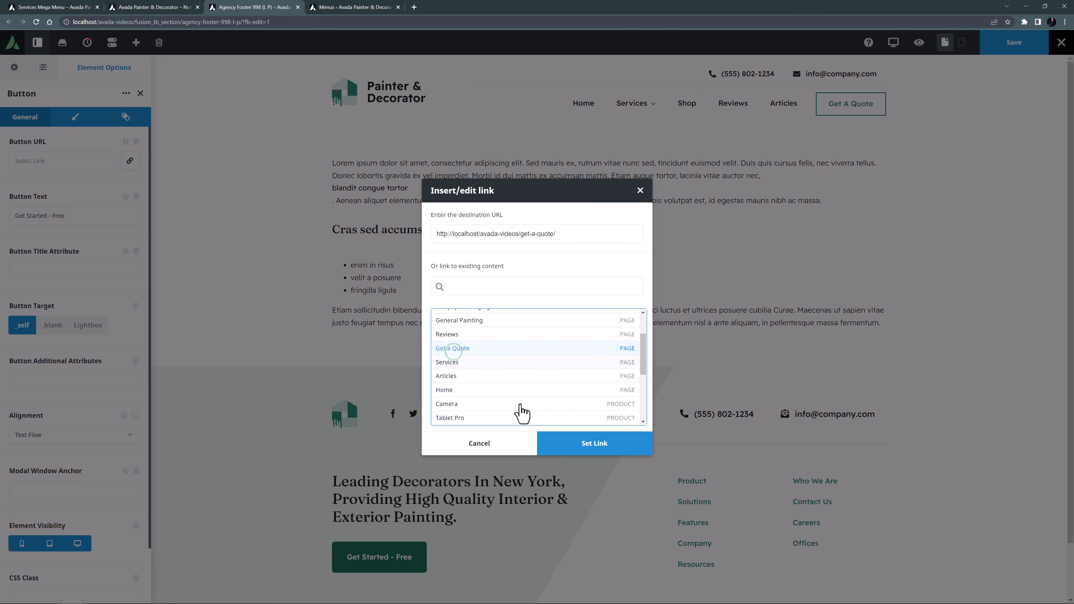
pyautogui.click(561, 444)
pyautogui.moveTo(80, 215); pyautogui.dragTo(1, 206)
pyautogui.write('Get Started Today')
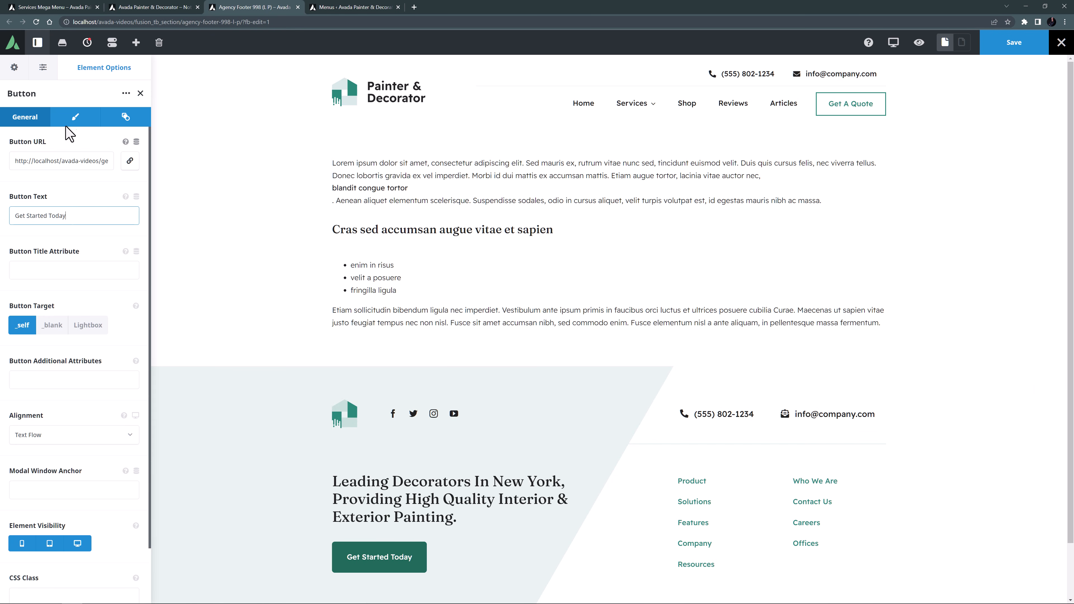
# Switch the Get Started Today button to the Default style and clear all four of its border radius values.
pyautogui.click(74, 123)
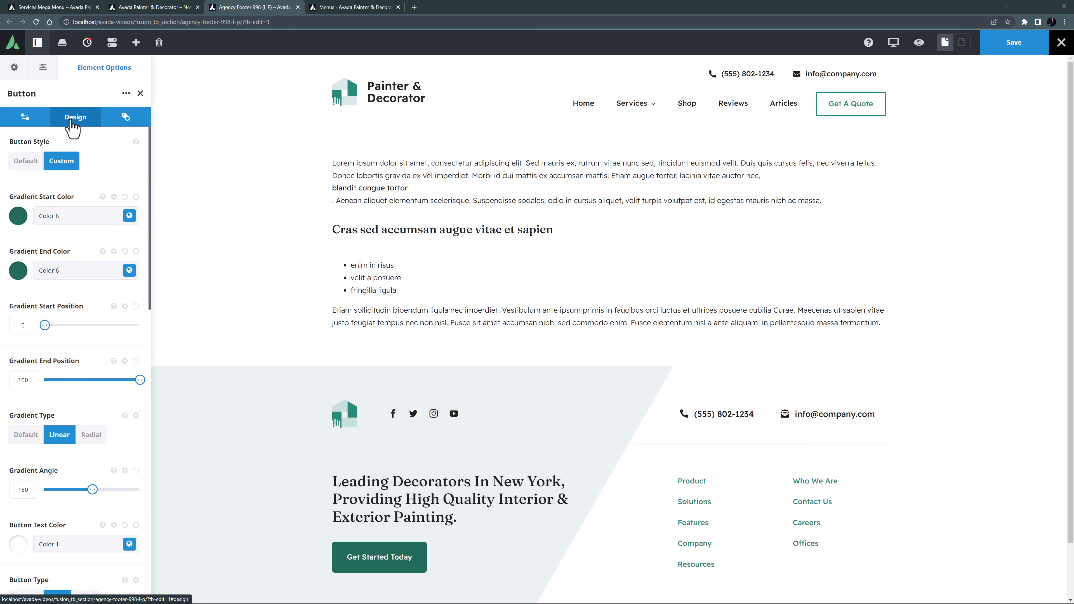
pyautogui.click(31, 157)
pyautogui.doubleClick(13, 280)
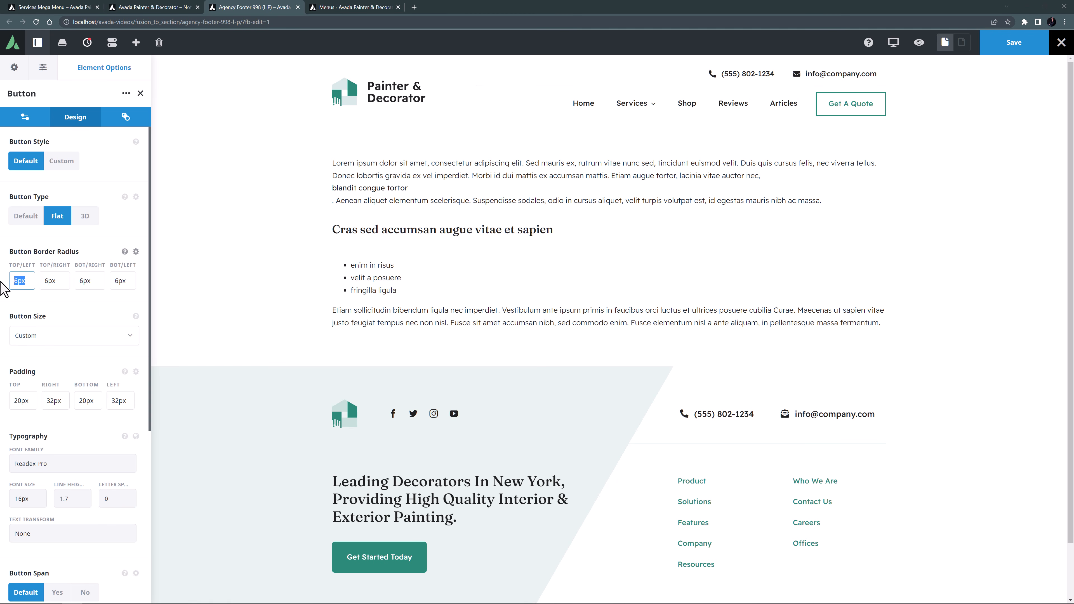
pyautogui.press('BackSpace')
pyautogui.press('Tab')
pyautogui.press('BackSpace')
pyautogui.press('Tab')
pyautogui.press('BackSpace')
pyautogui.press('Tab')
pyautogui.press('BackSpace')
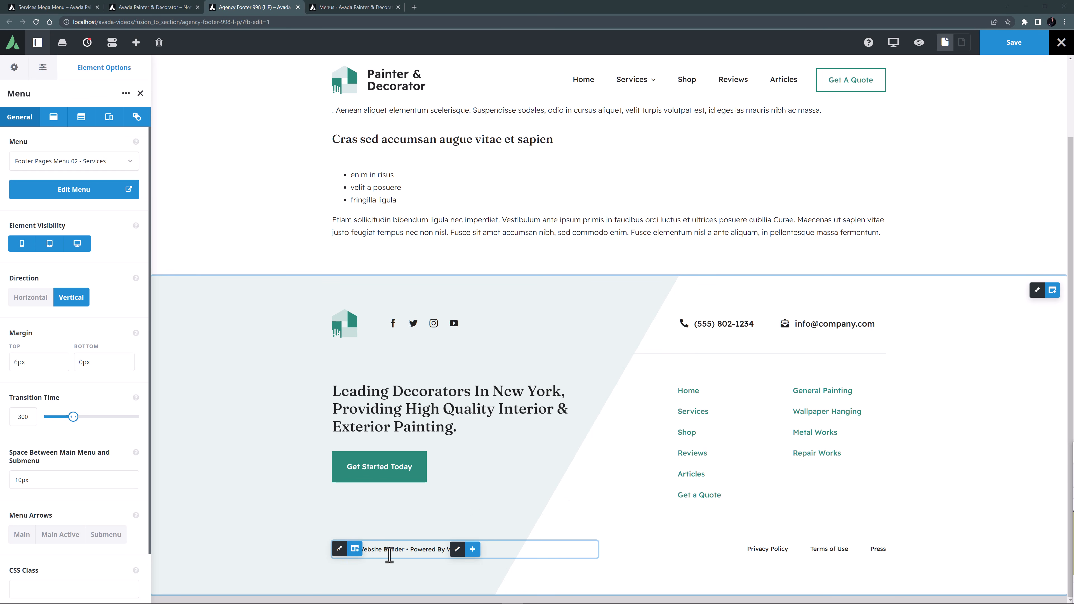
# Replace the footer copyright text with the dynamic Date content from the Other group, using the format Y.
pyautogui.click(458, 549)
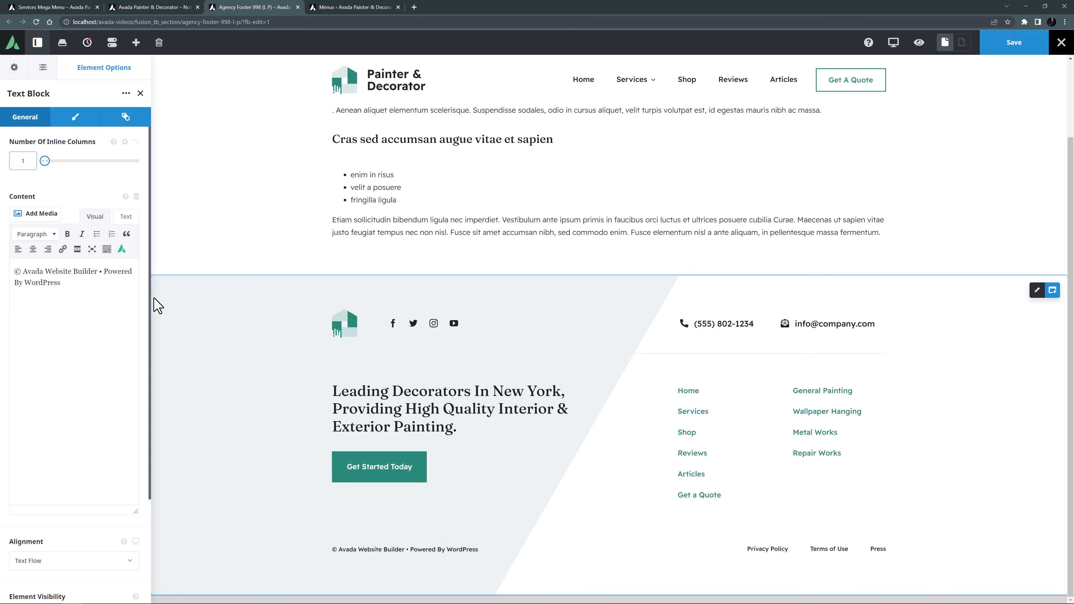
pyautogui.click(135, 201)
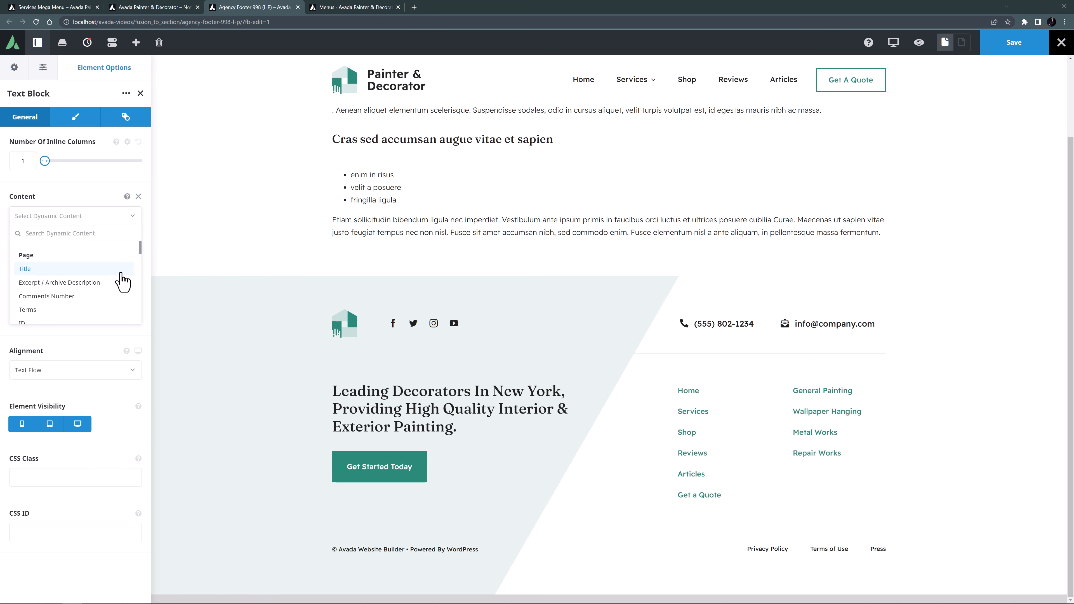
pyautogui.scroll(-1, 121, 280)
pyautogui.scroll(-2, 120, 276)
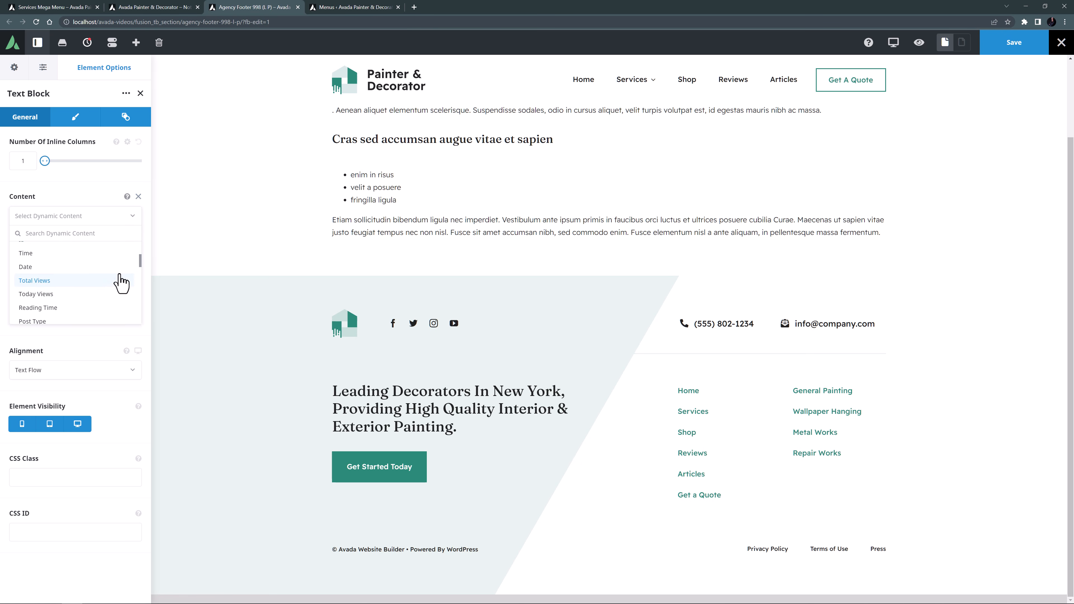
pyautogui.scroll(-4, 113, 279)
pyautogui.scroll(-1, 111, 284)
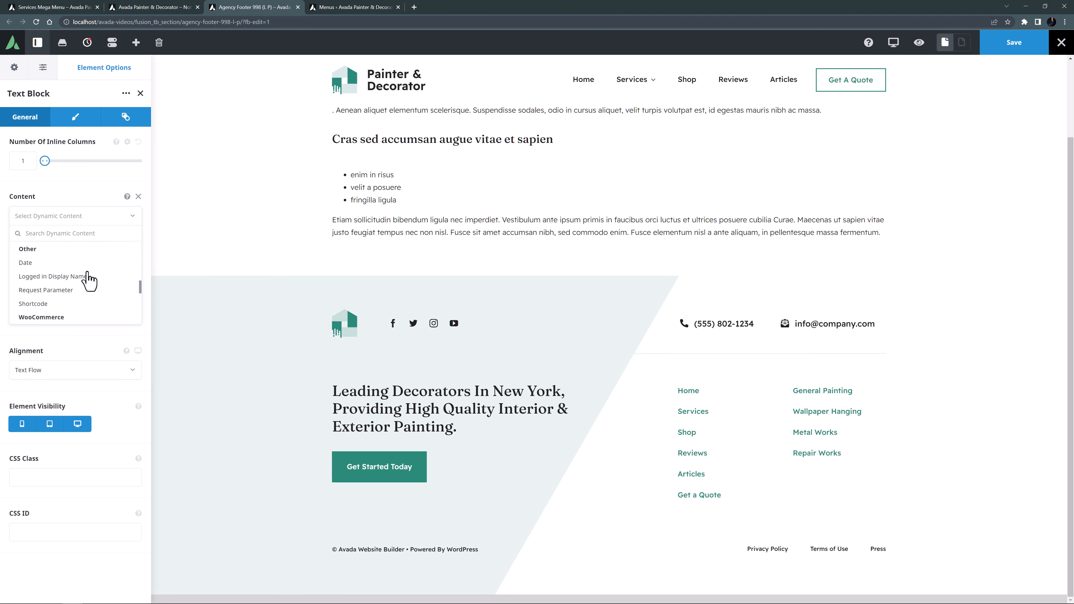
pyautogui.click(23, 263)
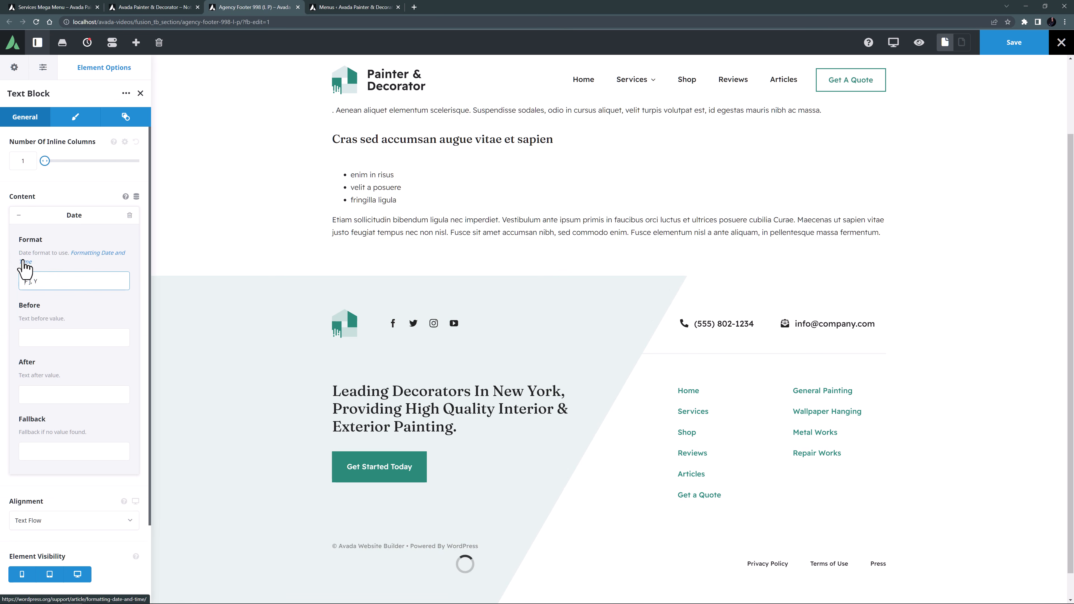
pyautogui.moveTo(34, 281); pyautogui.dragTo(14, 282)
pyautogui.press('BackSpace')
pyautogui.press('Tab')
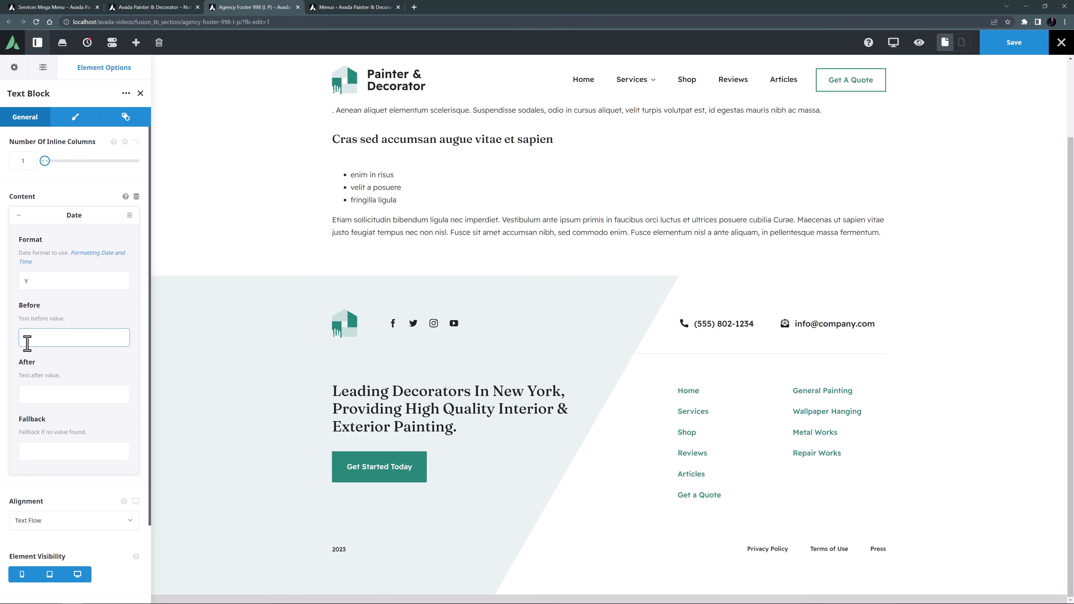
# Set the dynamic date's before text to "© 2019 –" and its after text to "| Avada Painter & Decorator".
pyautogui.write('© 2019 –')
pyautogui.click(27, 396)
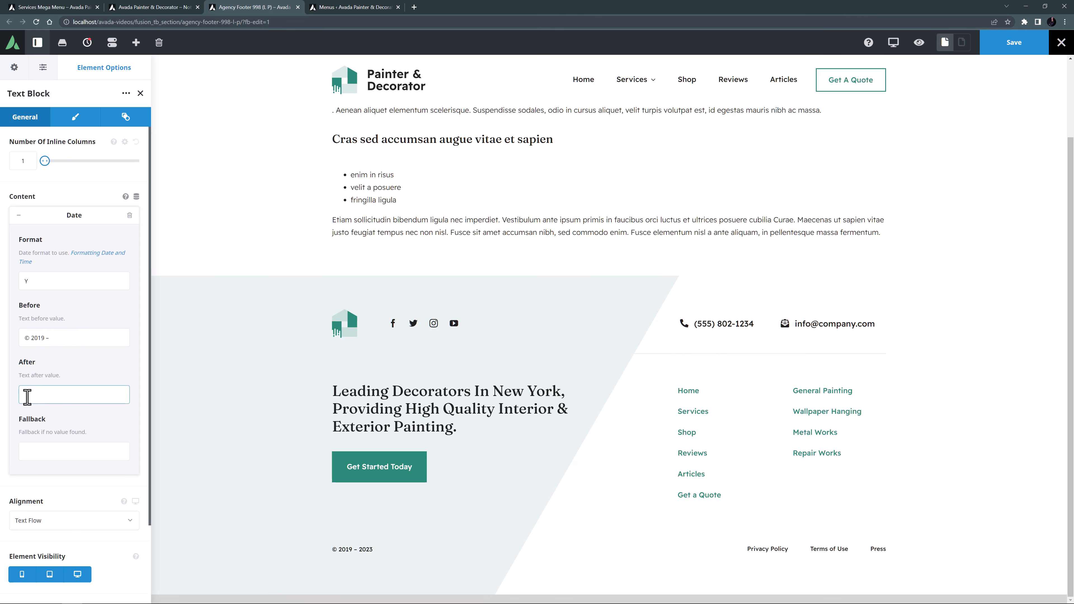
pyautogui.write('| Avada Painter & Decorator')
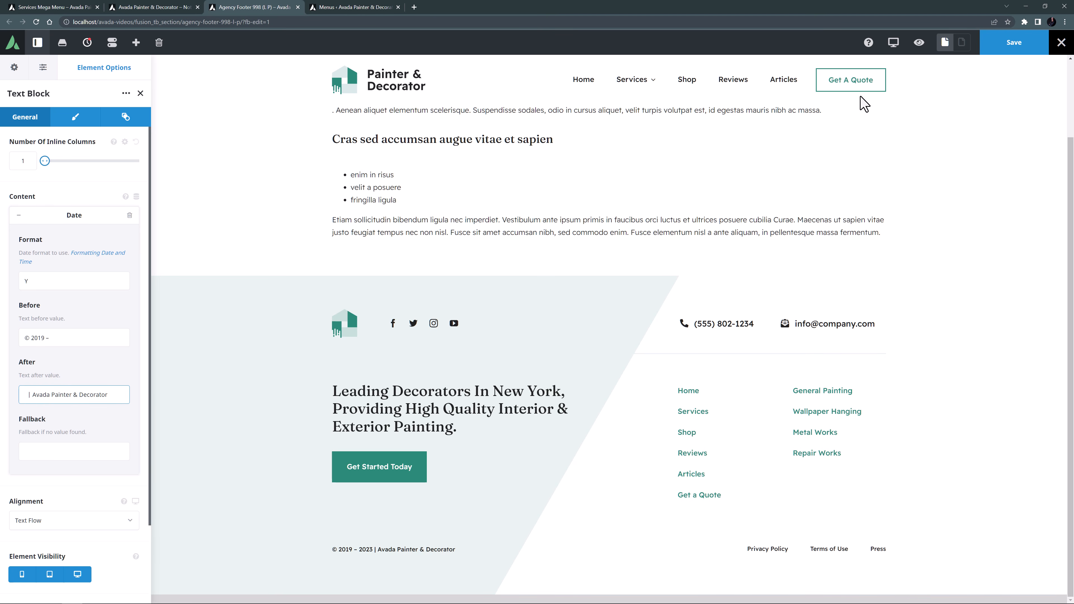
# Preview the footer at tablet size and set the copyright Text Block's alignment to Right for the mobile view.
pyautogui.moveTo(895, 48)
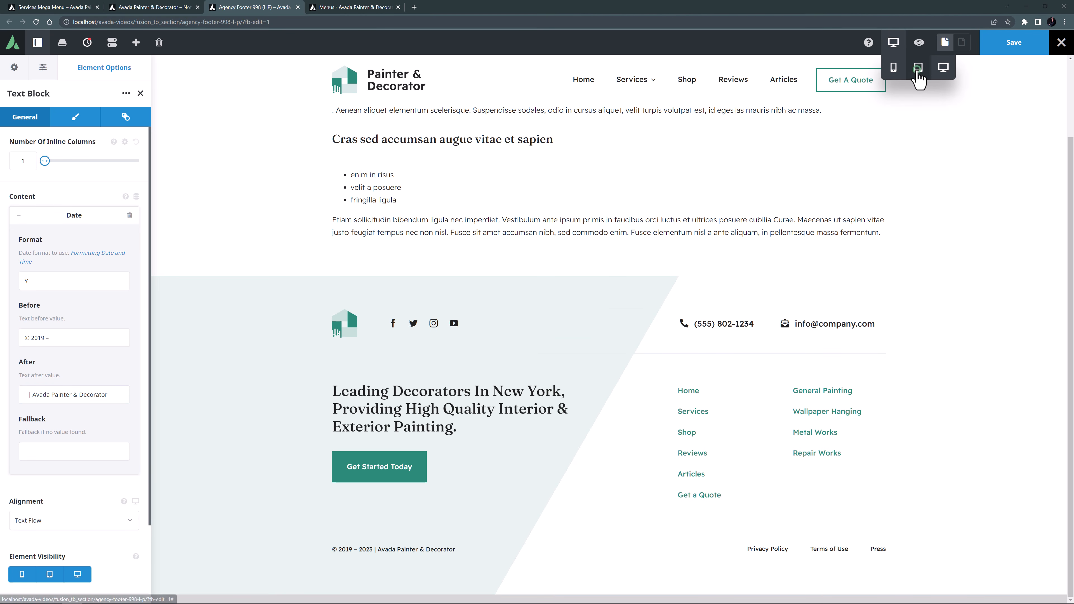
pyautogui.click(916, 69)
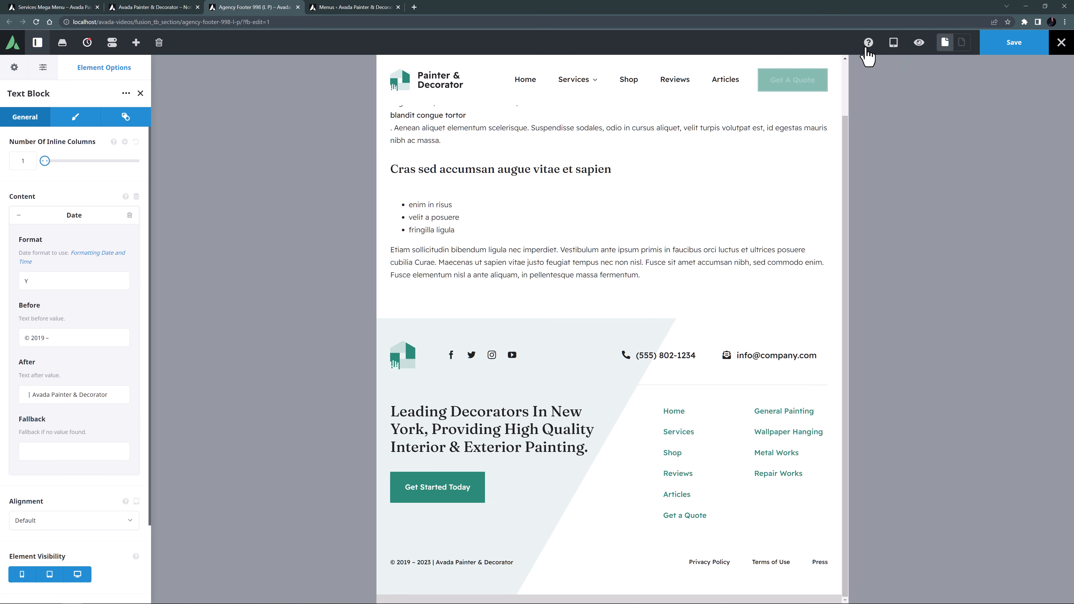
pyautogui.click(895, 43)
pyautogui.click(893, 69)
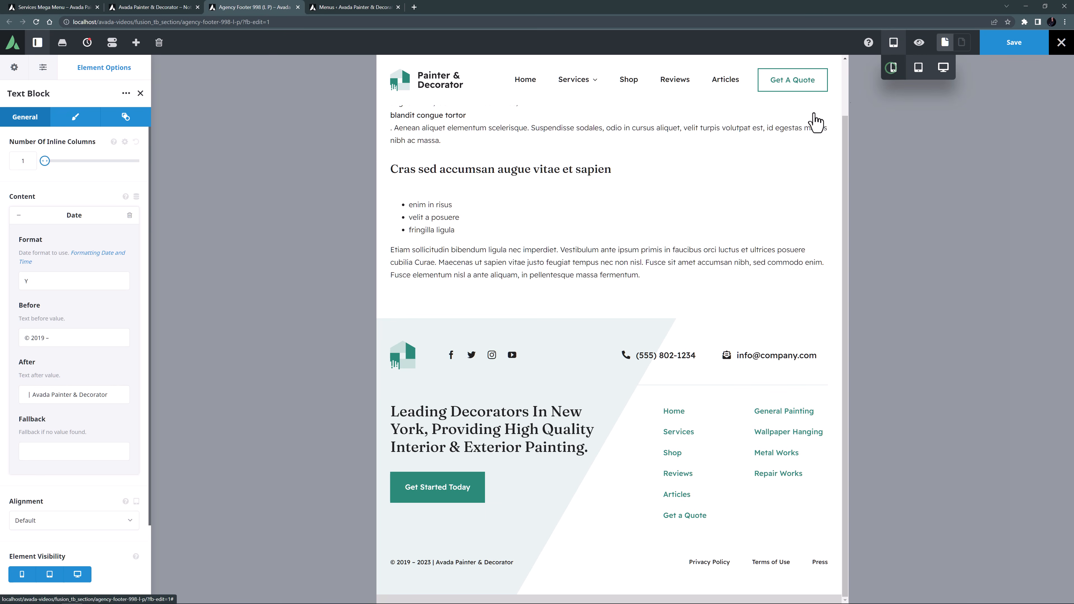
pyautogui.scroll(-6, 678, 264)
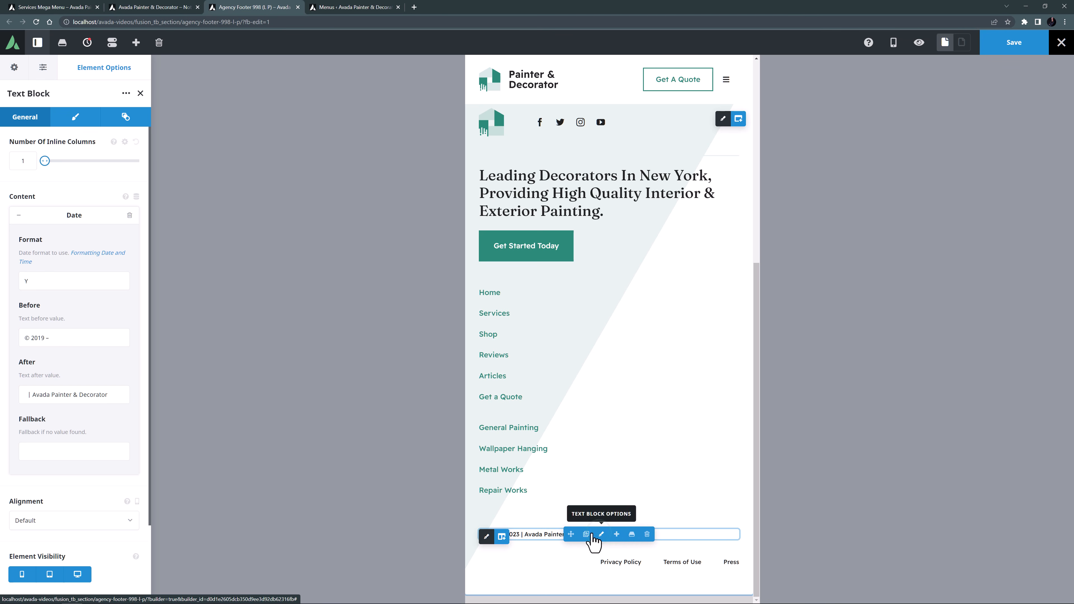
pyautogui.click(87, 529)
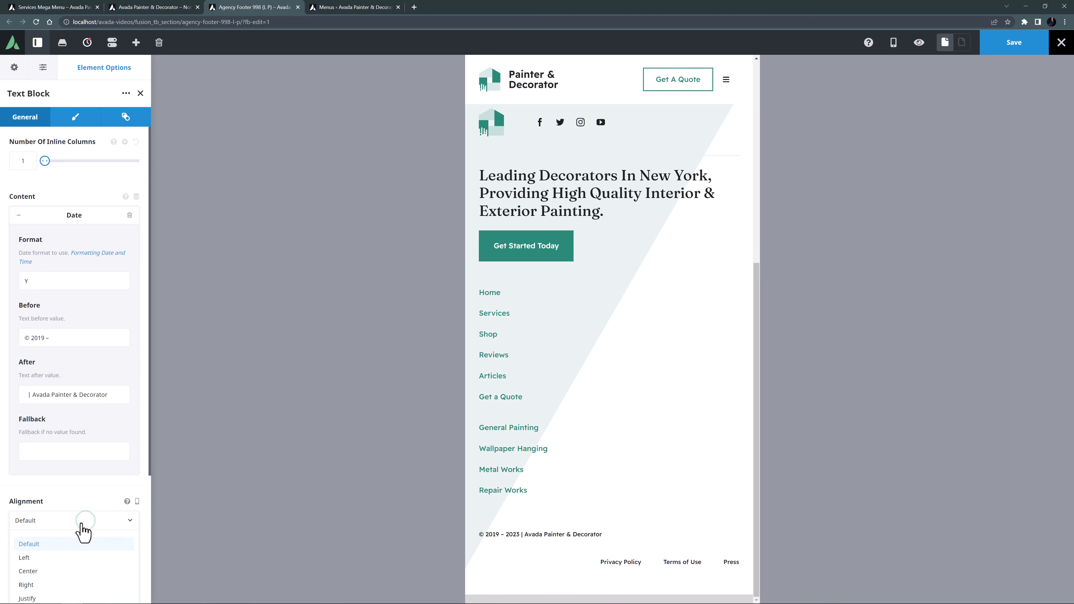
pyautogui.click(31, 585)
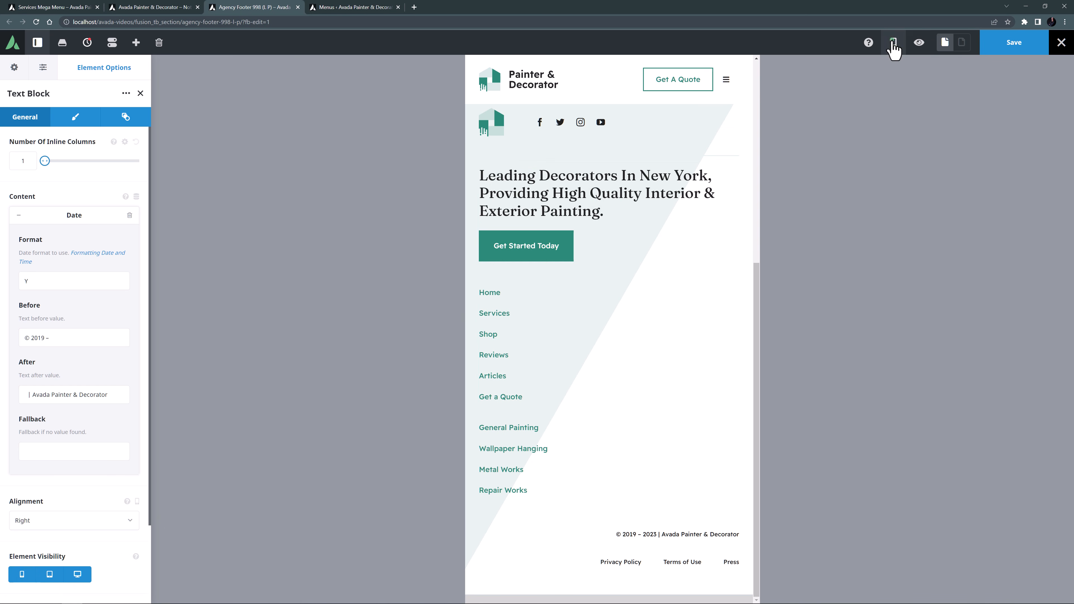
# Return the preview to desktop size and save the footer.
pyautogui.moveTo(892, 44)
pyautogui.click(943, 68)
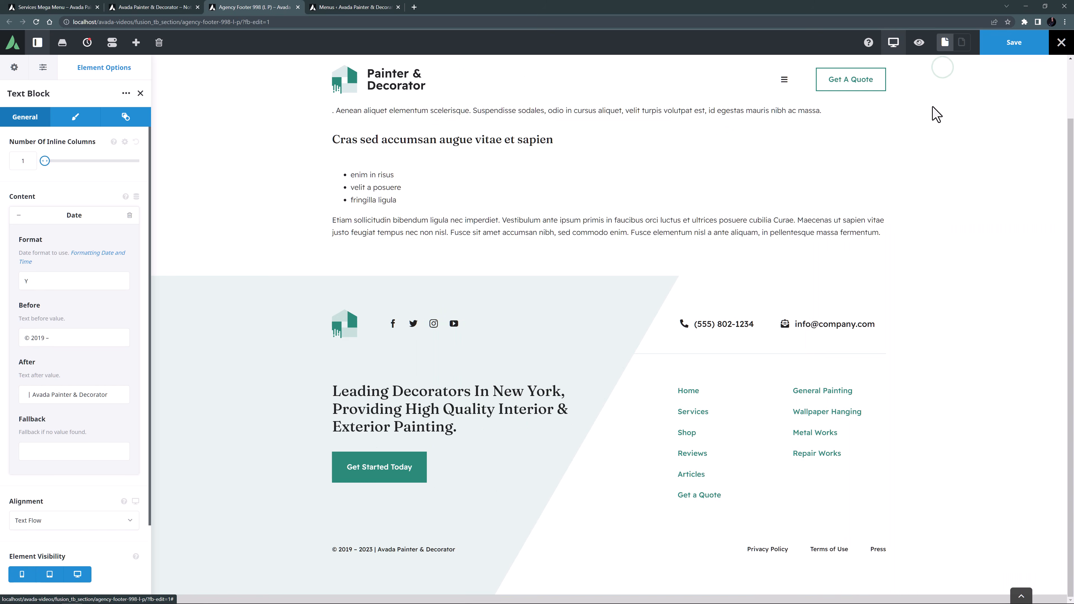
pyautogui.click(1005, 47)
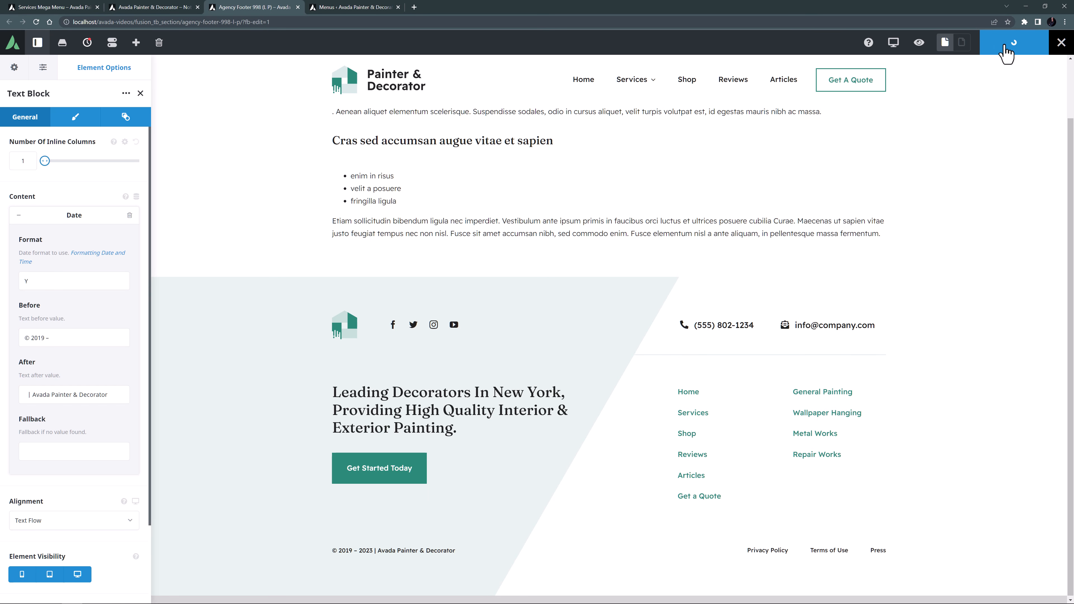